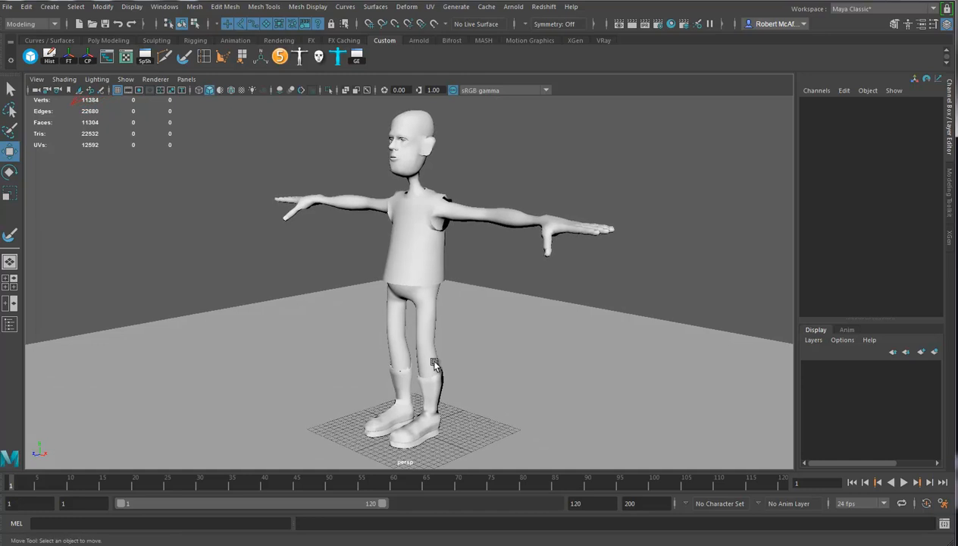
Step: Switch to a two-pane layout and frame the character's full body in the side view beside the perspective view
left_click(10, 307)
key("space")
left_click_drag(272, 291, 343, 305)
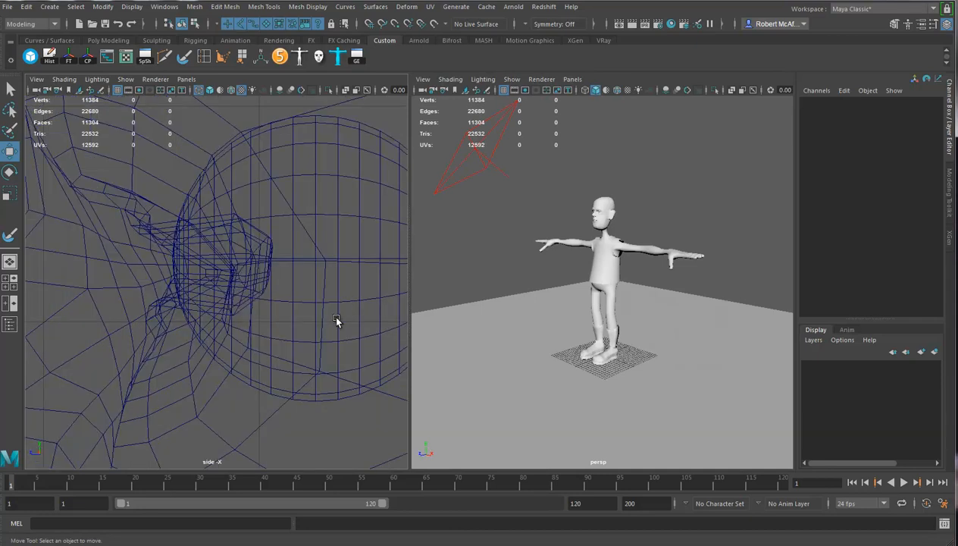
right_click_drag(289, 317, 182, 321, "alt")
middle_click_drag(182, 321, 276, 195, "alt")
right_click_drag(277, 196, 149, 256, "alt")
middle_click_drag(150, 257, 279, 288, "alt")
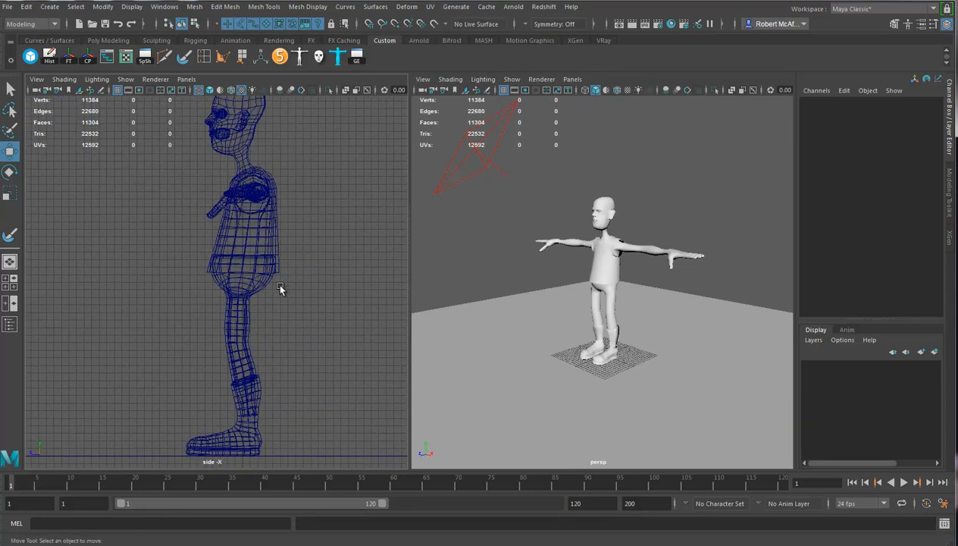
Step: Hide the character's shirt and pants so only the body mesh shows
left_click(277, 269)
left_click(273, 294)
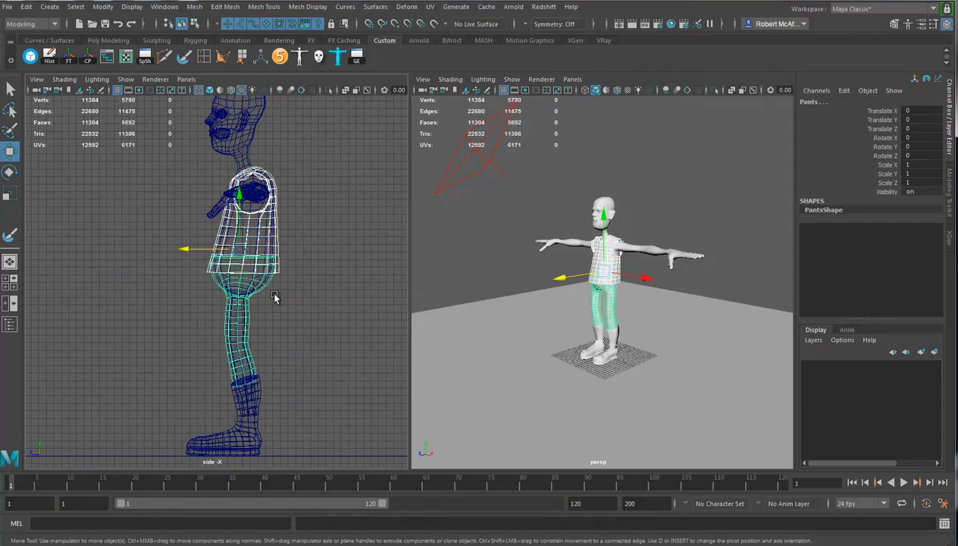
key("ctrl+h")
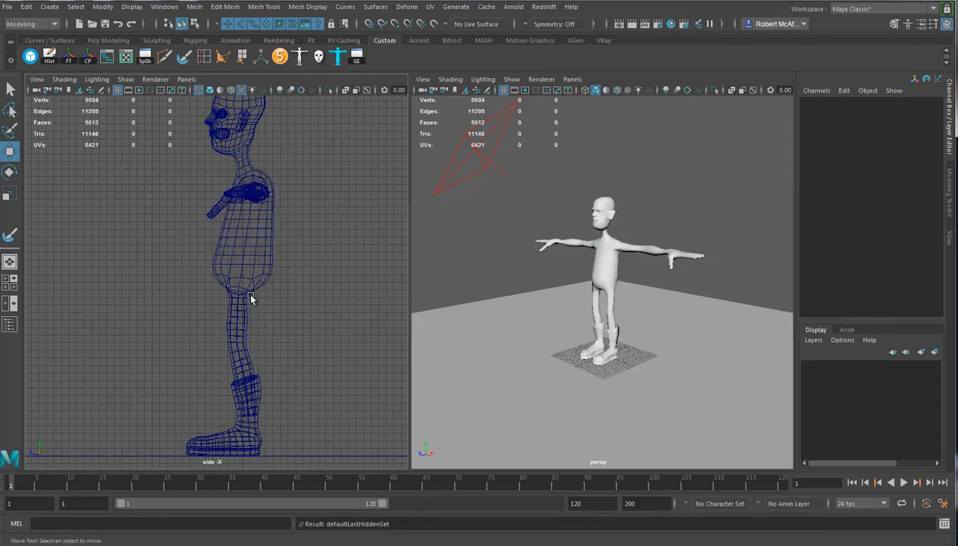
middle_click_drag(276, 321, 280, 321, "alt")
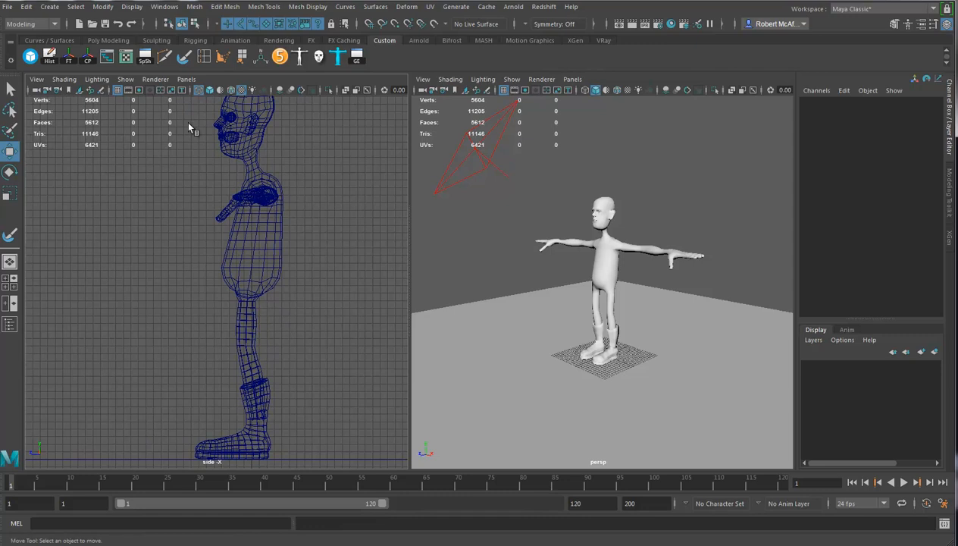
Step: Switch to the Rigging menu set and use Create Joints to place a root joint in the lower torso at about Y 25.7, Z -0.2
left_click(31, 24)
left_click(32, 44)
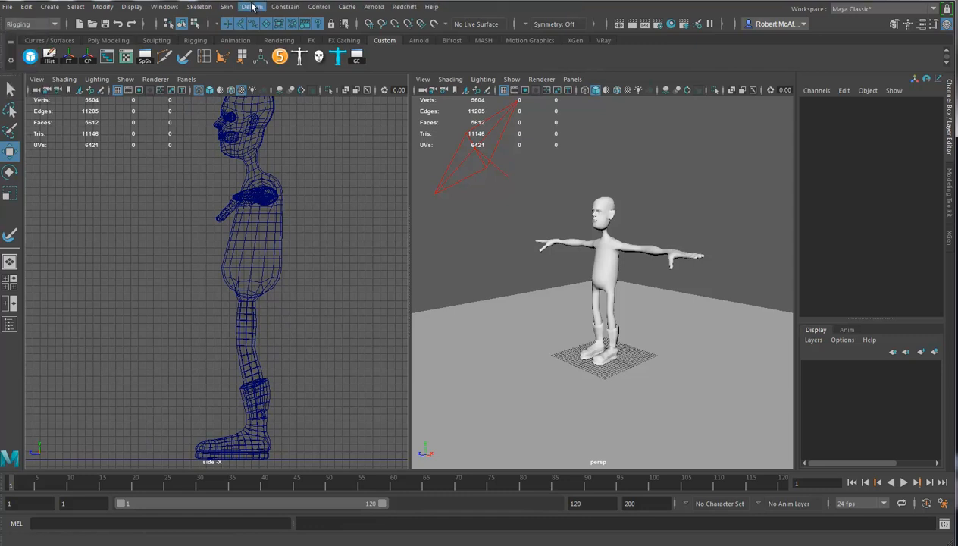
left_click(201, 7)
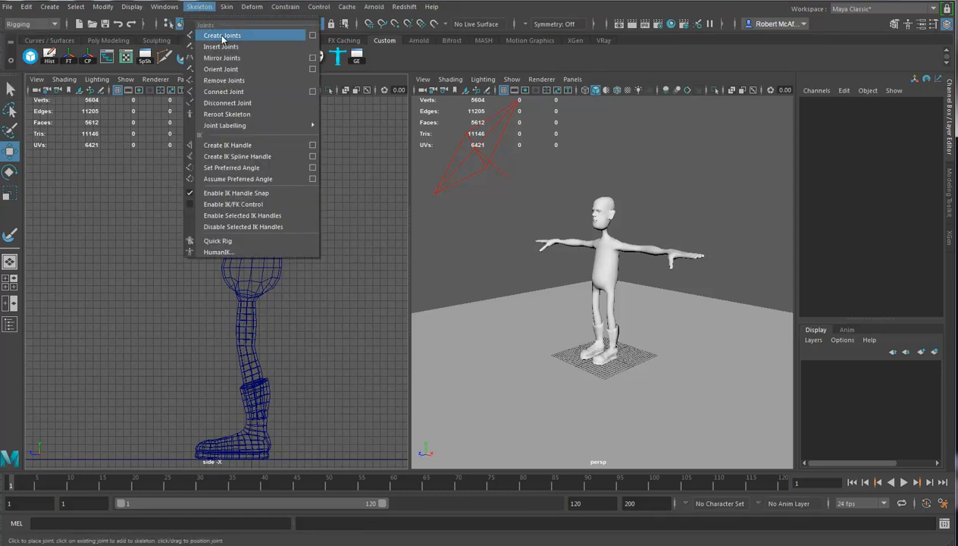
left_click(224, 35)
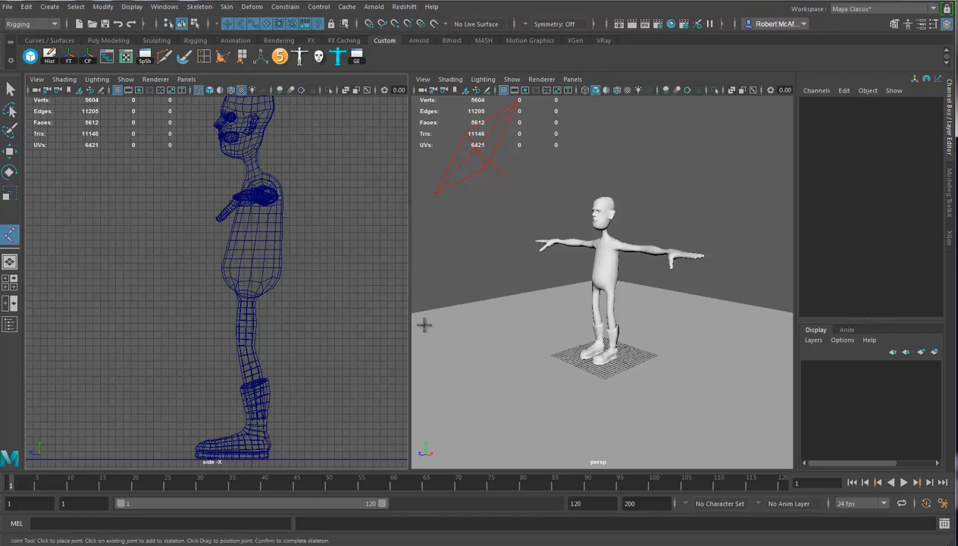
right_click_drag(282, 329, 284, 103, "alt")
right_click_drag(263, 258, 329, 272, "alt")
middle_click_drag(329, 272, 321, 296, "alt")
left_click_drag(243, 375, 246, 368)
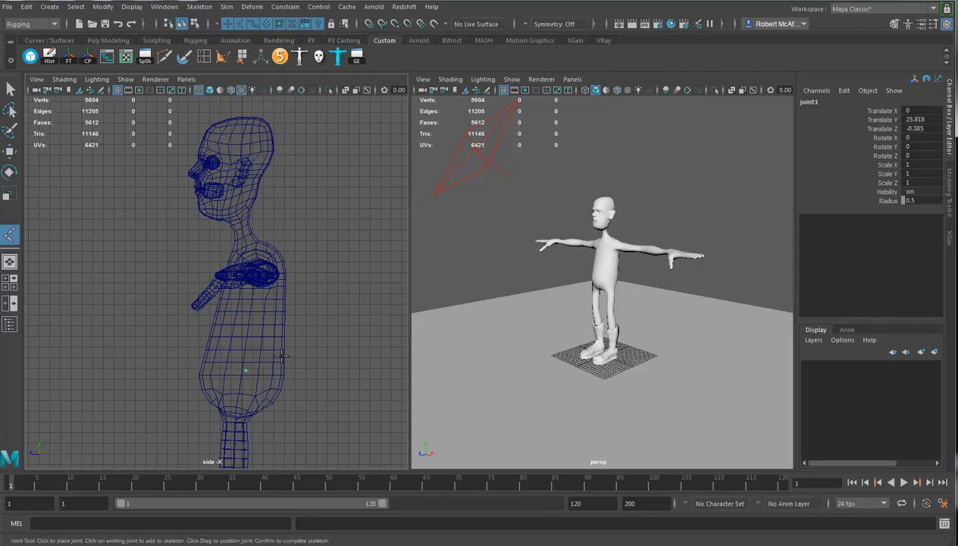
middle_click_drag(252, 373, 250, 378)
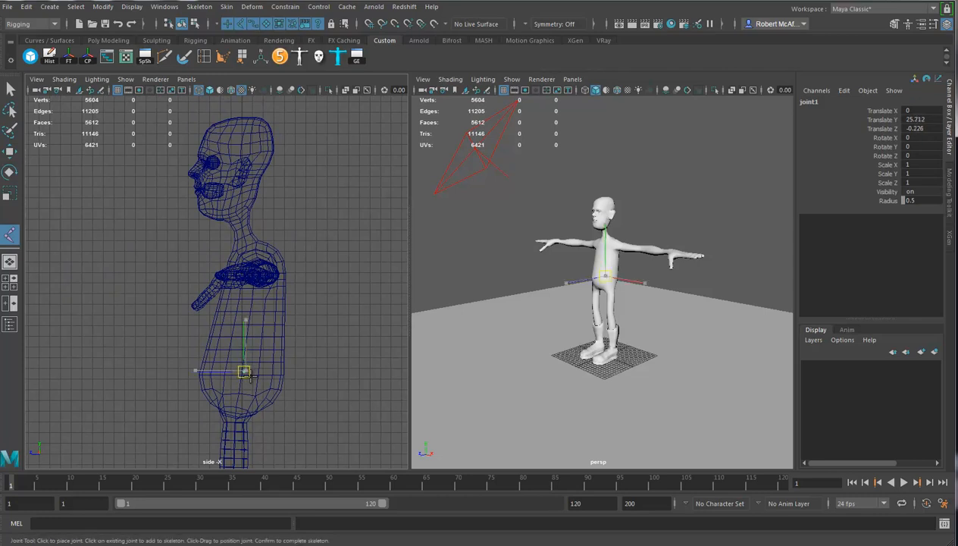
Step: Add a second spine joint about 1.2 units above the root joint in the side view
left_click(250, 350)
middle_click_drag(250, 350, 247, 359)
key("Return")
Step: Enlarge the joint display scale to about 2.24 and keep its settings window clear of the side view
left_click(132, 6)
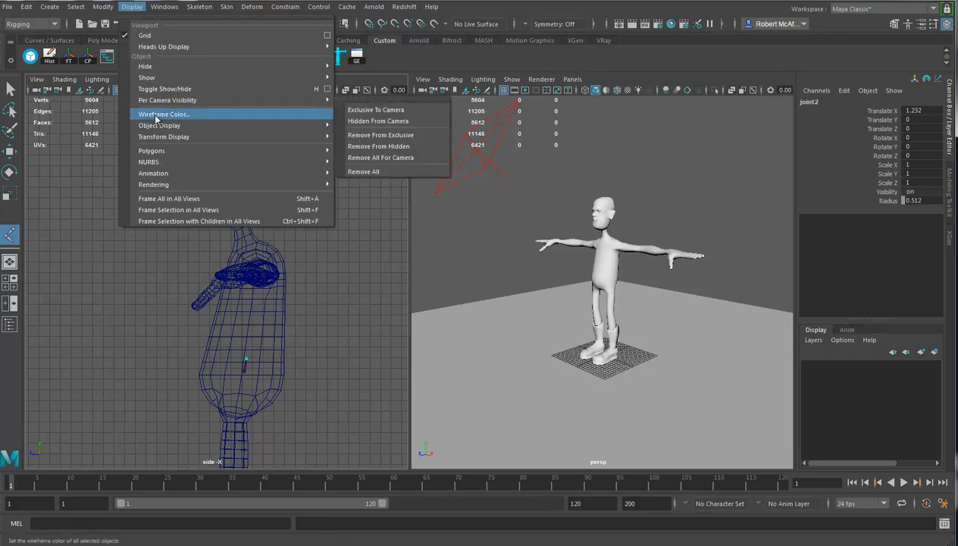
mouse_move(154, 164)
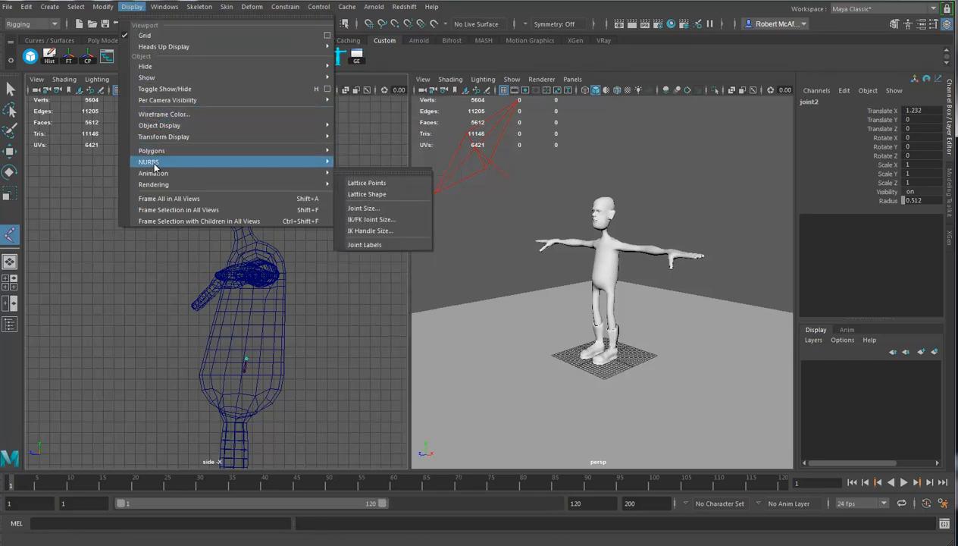
left_click(364, 172)
left_click_drag(368, 175, 367, 141)
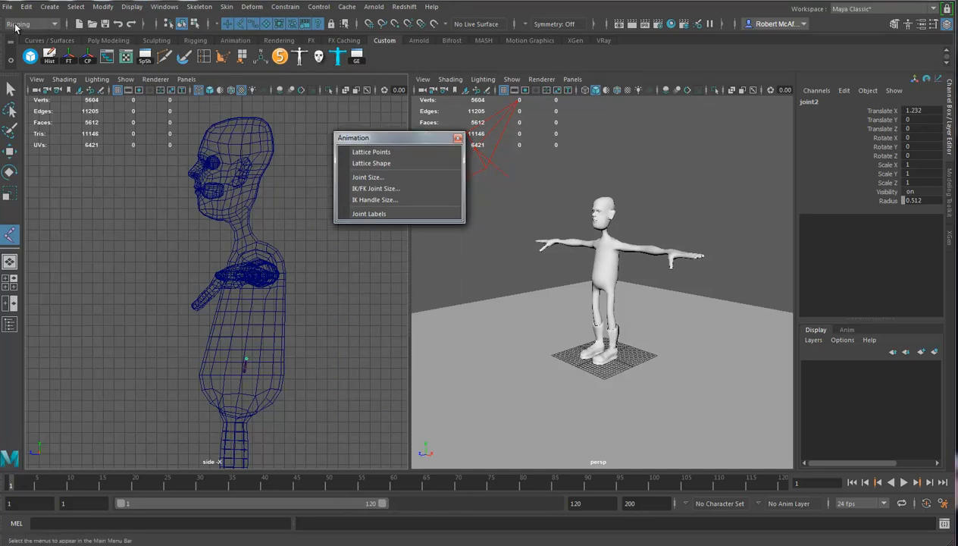
left_click(36, 25)
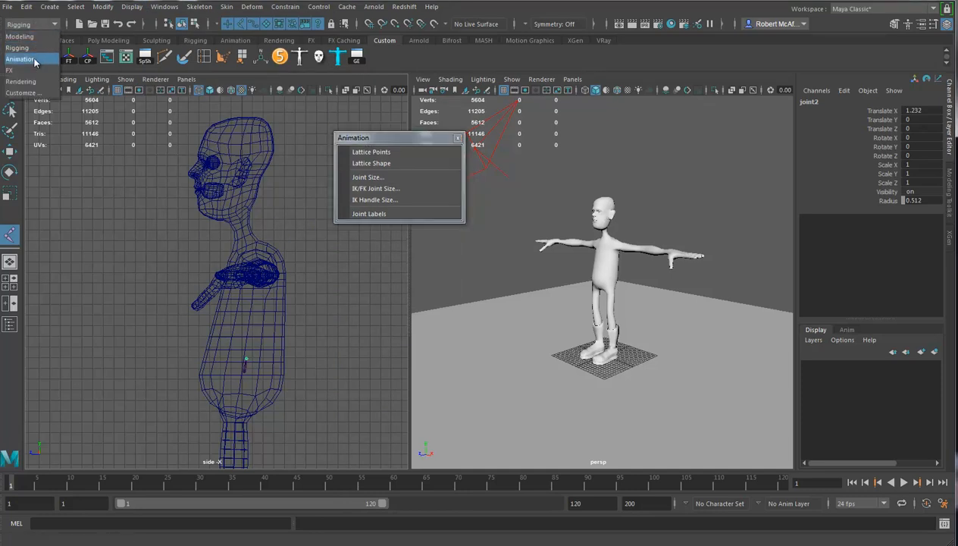
left_click(30, 48)
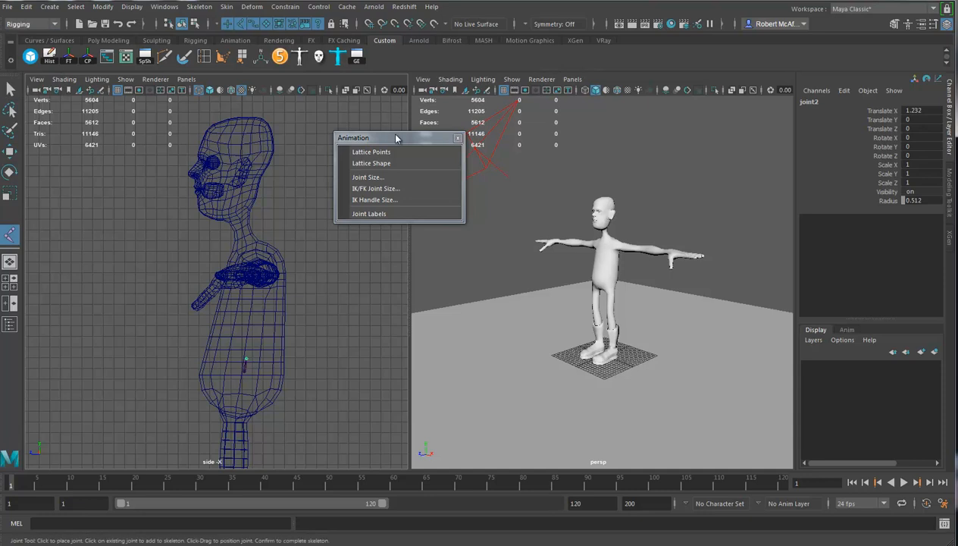
left_click(372, 180)
left_click(373, 177)
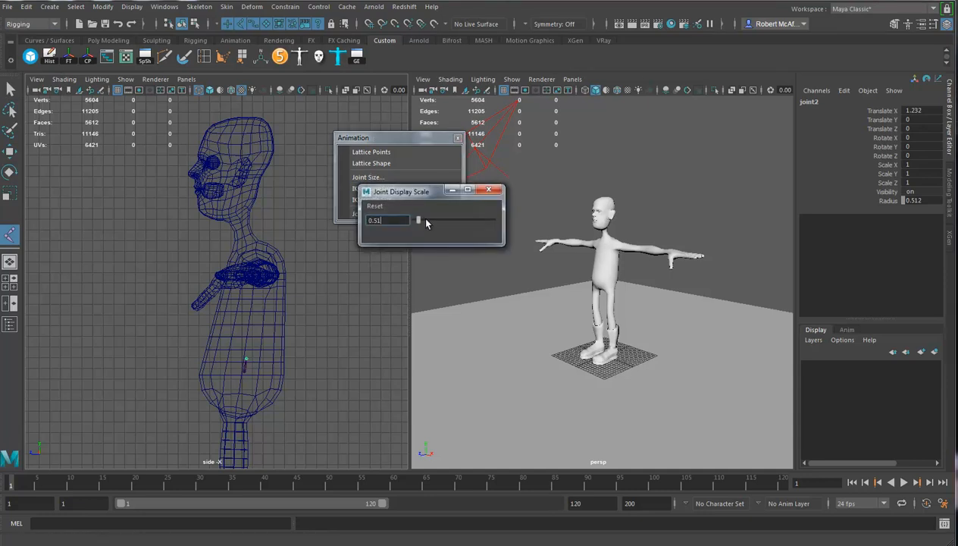
left_click_drag(412, 225, 433, 224)
left_click_drag(408, 194, 417, 58)
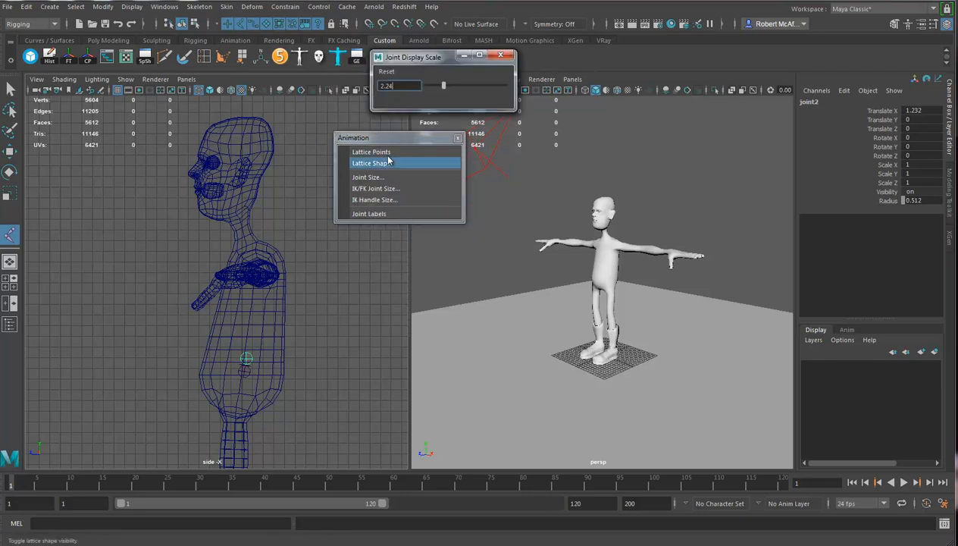
left_click(457, 138)
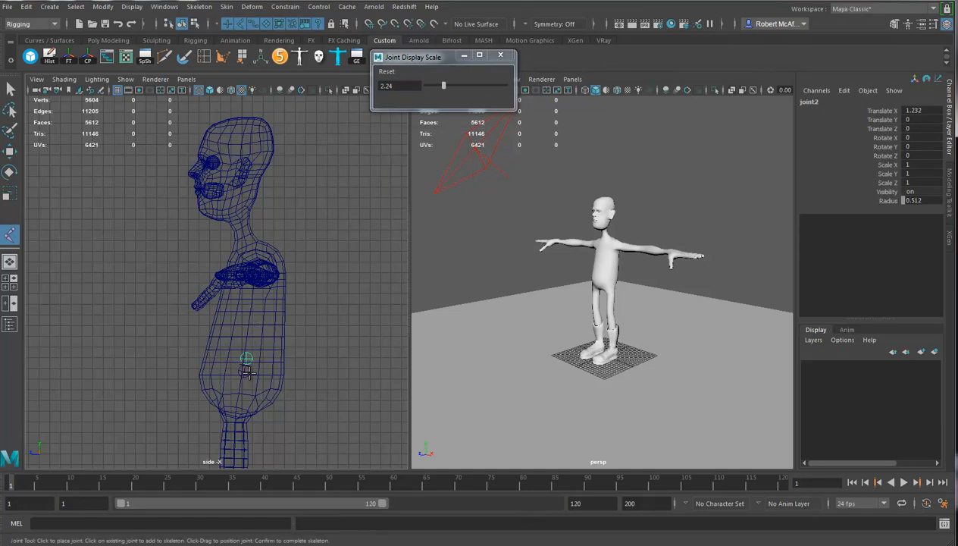
Step: Continue the joint chain through the chest, neck base, mid-neck and head base up to the top of the head
left_click_drag(249, 344, 252, 304)
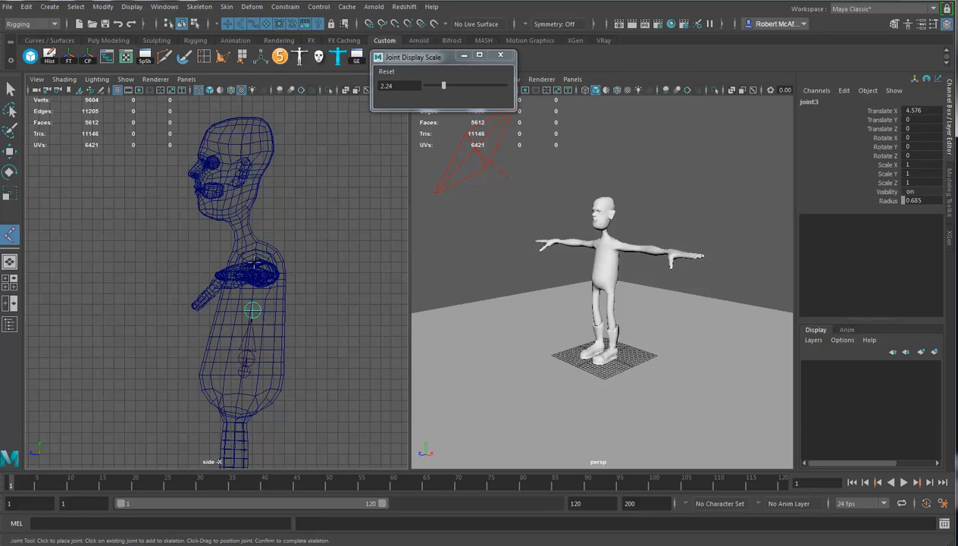
left_click_drag(248, 252, 248, 247)
left_click(240, 229)
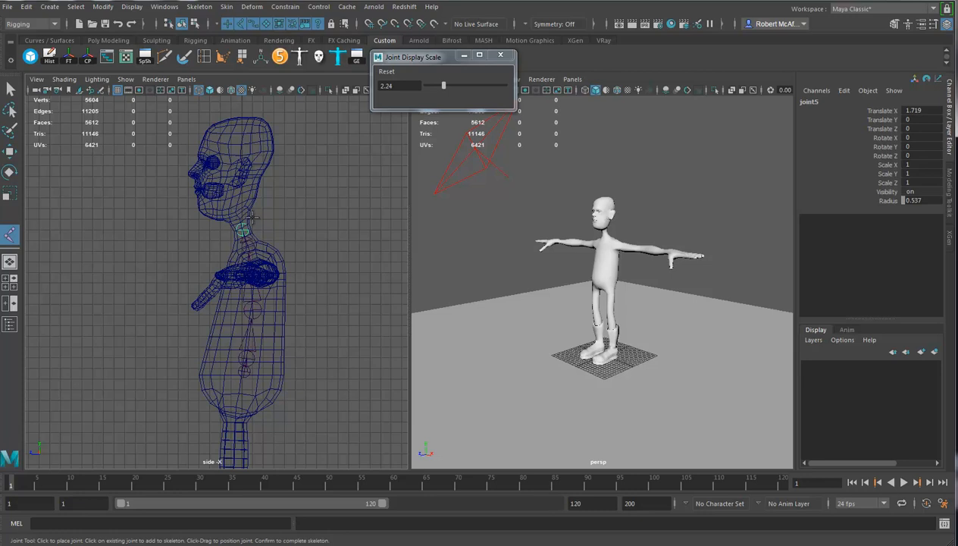
left_click_drag(237, 214, 238, 211)
left_click(232, 120)
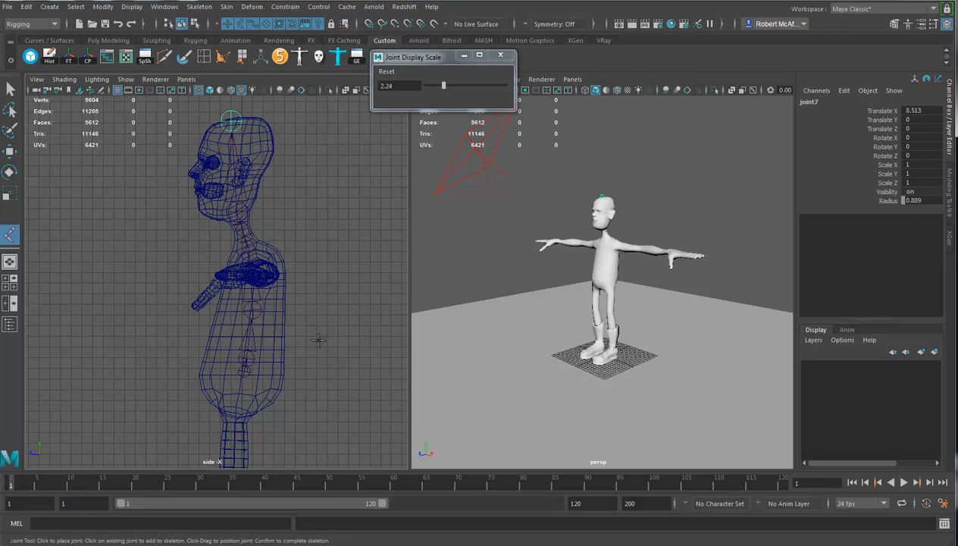
Step: Turn off Variable Bone Radius Settings for the Joint Tool and complete the spine-to-head chain
double_click(9, 235)
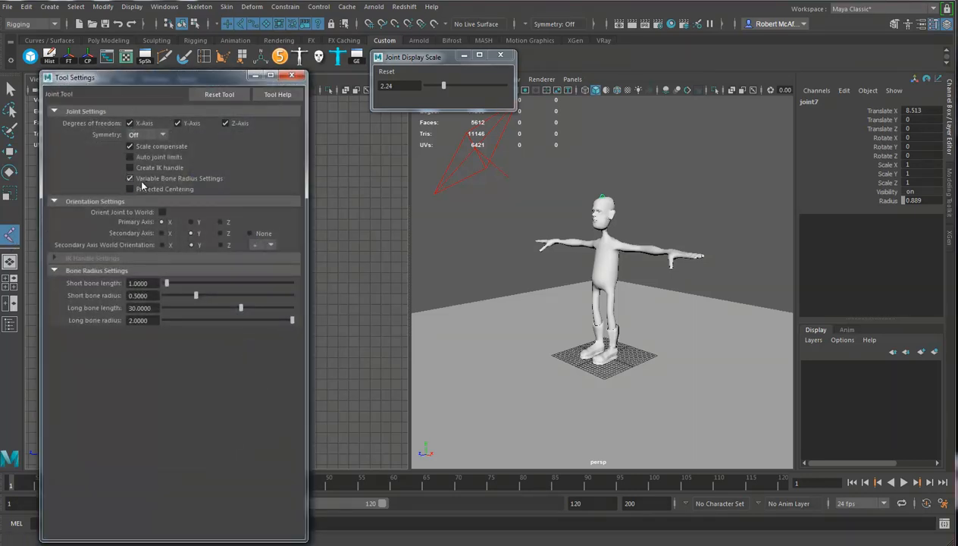
left_click(130, 178)
left_click(291, 76)
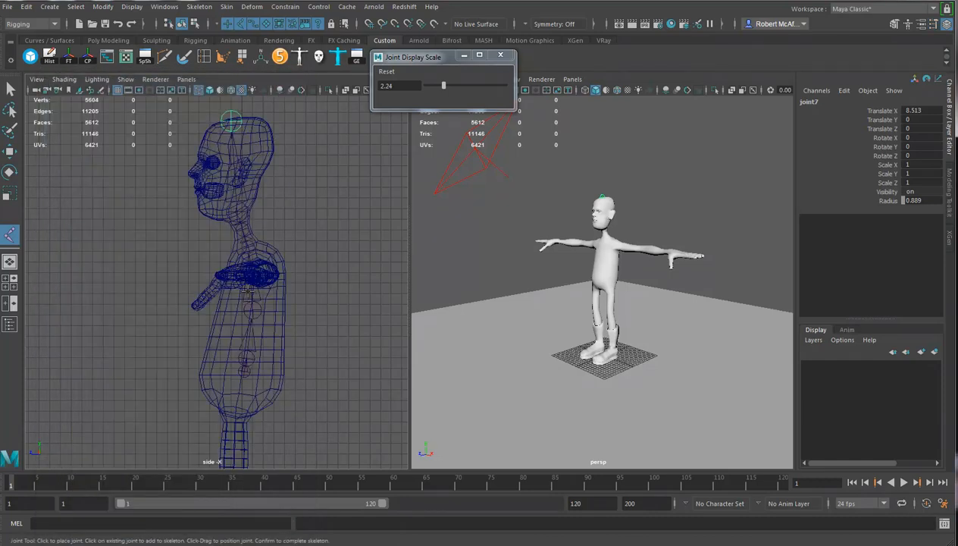
key("Return")
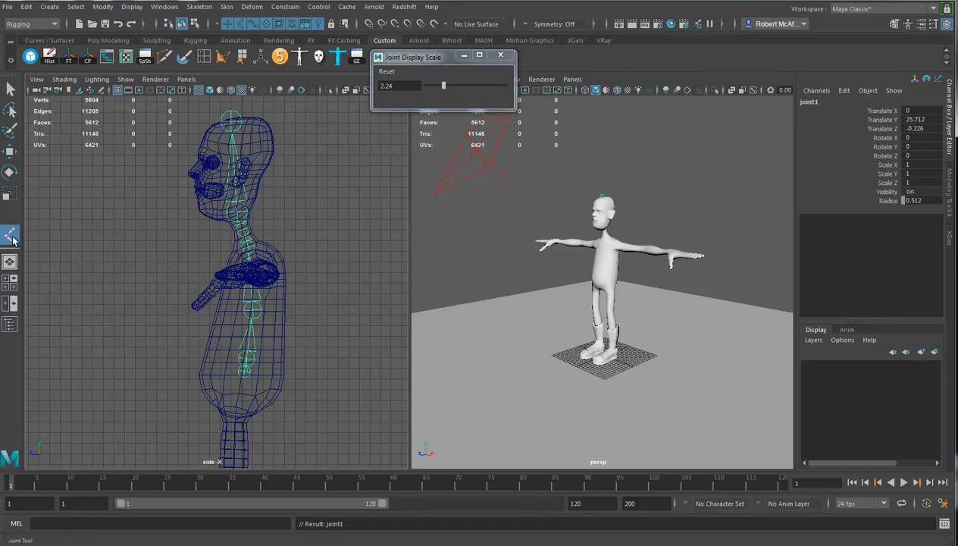
Step: Add a hip joint branching from the root, about 1.2 units below it, and finish the joint
left_click(239, 388)
left_click_drag(240, 387, 241, 383)
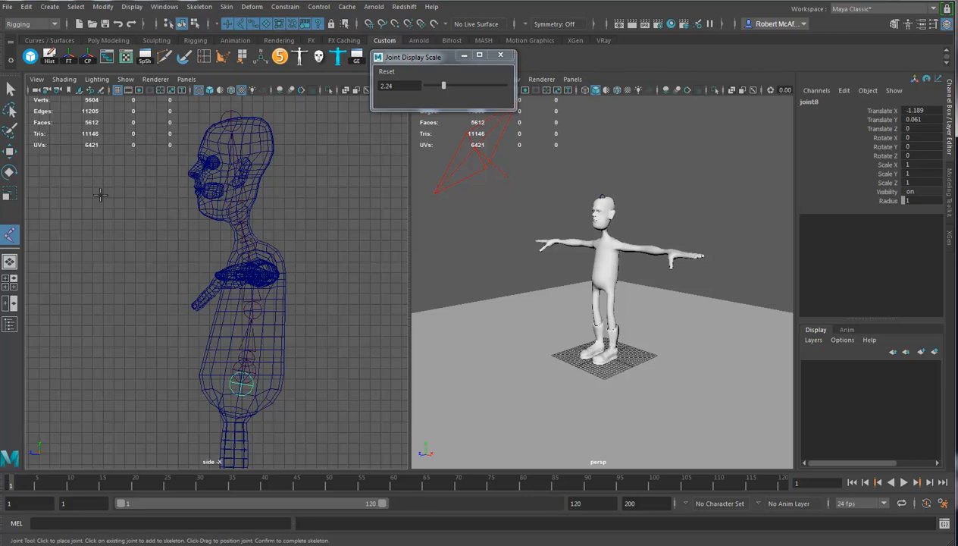
left_click(9, 150)
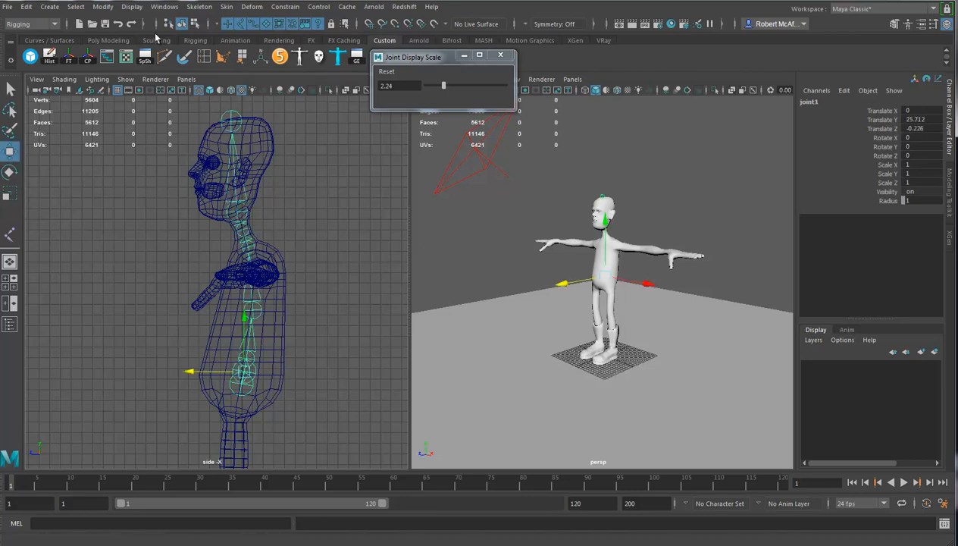
Step: Select all eight joints in the Hypergraph Hierarchy and set their radius to 1
left_click(107, 58)
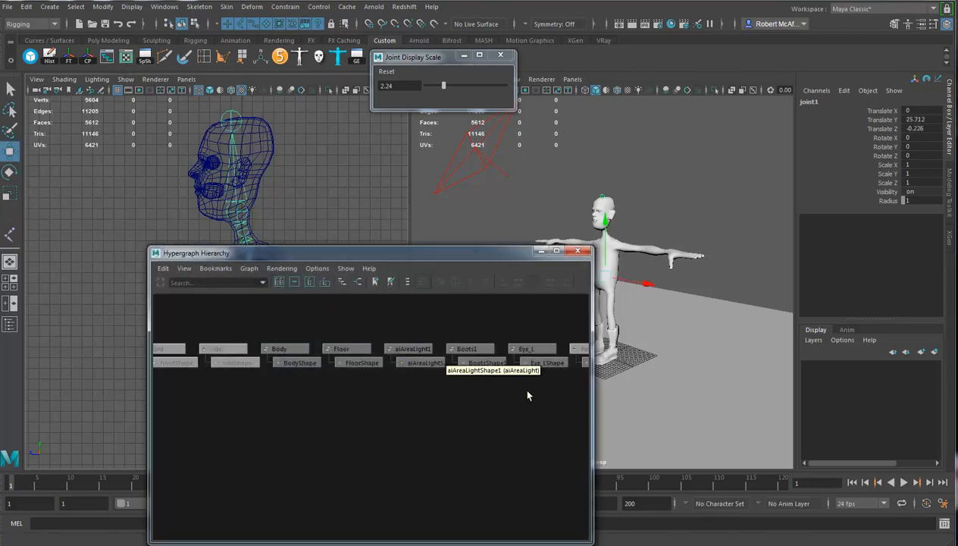
scroll(485, 383, "down", 2)
middle_click_drag(582, 381, 393, 379, "alt")
right_click_drag(468, 431, 479, 418, "alt")
middle_click_drag(479, 419, 440, 425, "alt")
left_click_drag(326, 322, 426, 464)
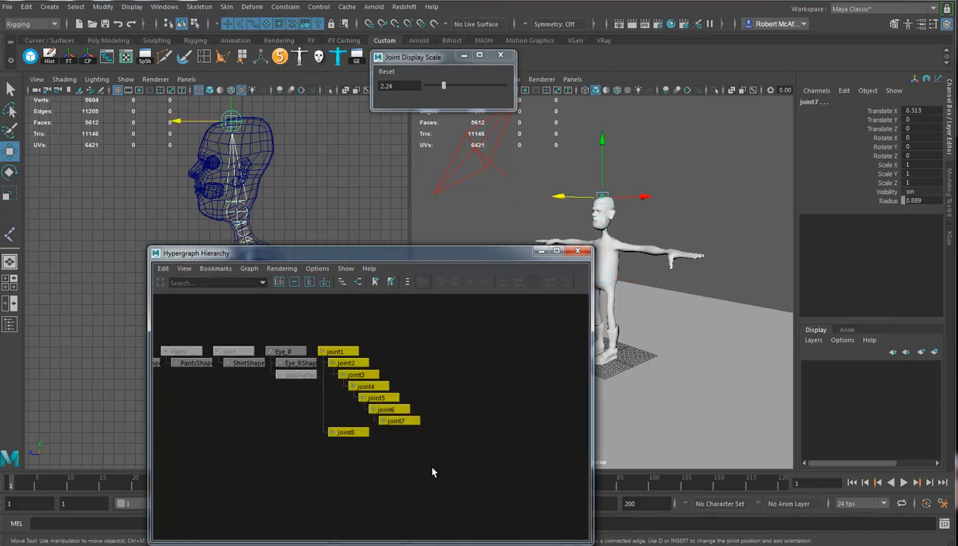
left_click(930, 200)
type("1")
key("Return")
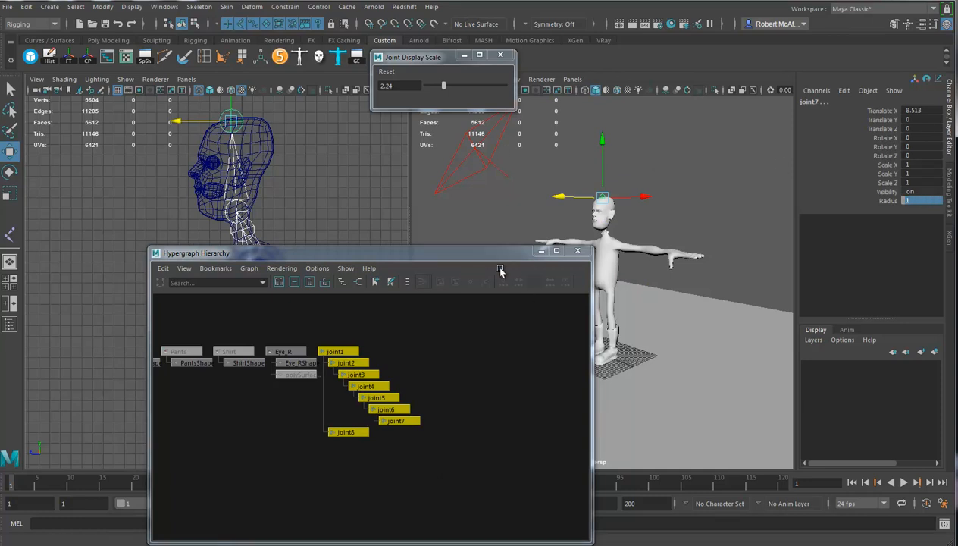
Step: Reduce the joint display scale to about 0.73 and increase the root joint's radius to 2.2
left_click_drag(429, 255, 608, 260)
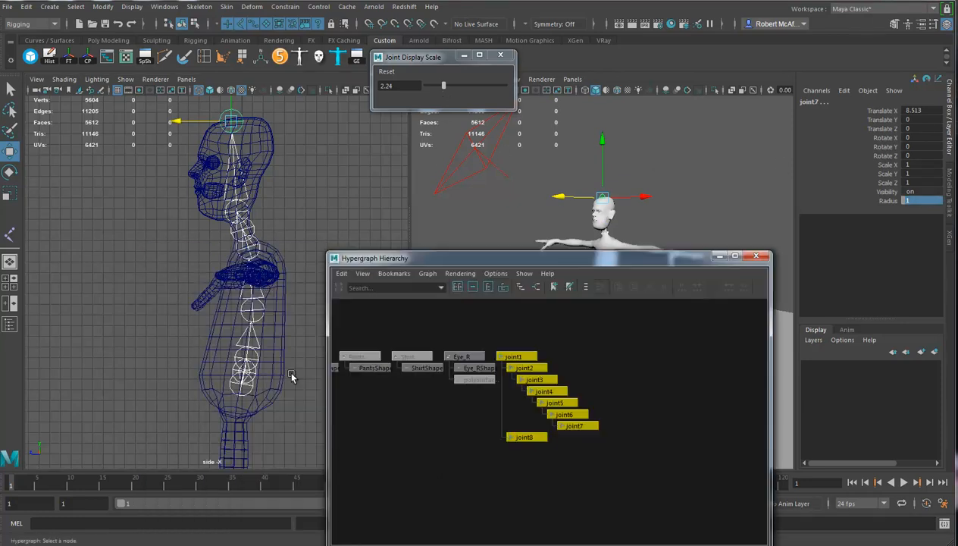
left_click_drag(446, 89, 432, 90)
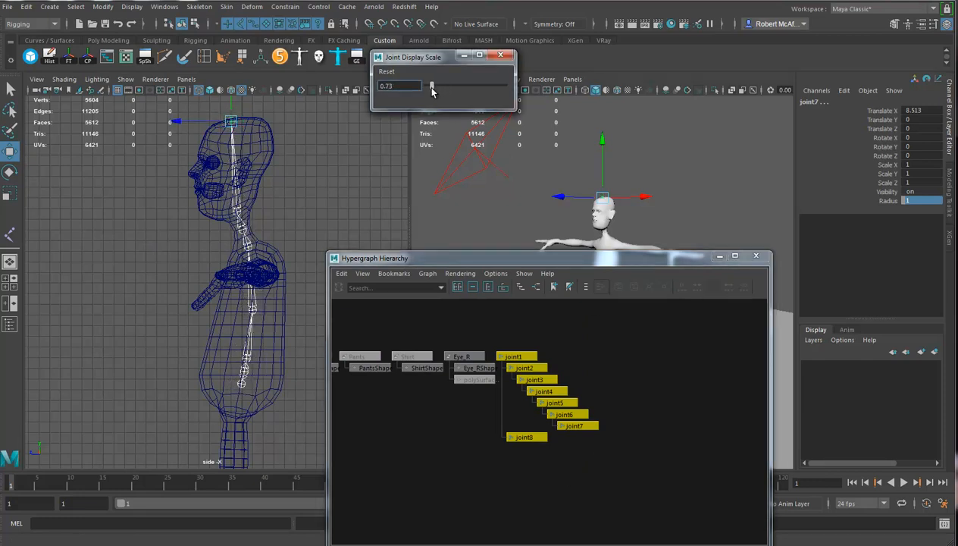
left_click(242, 373)
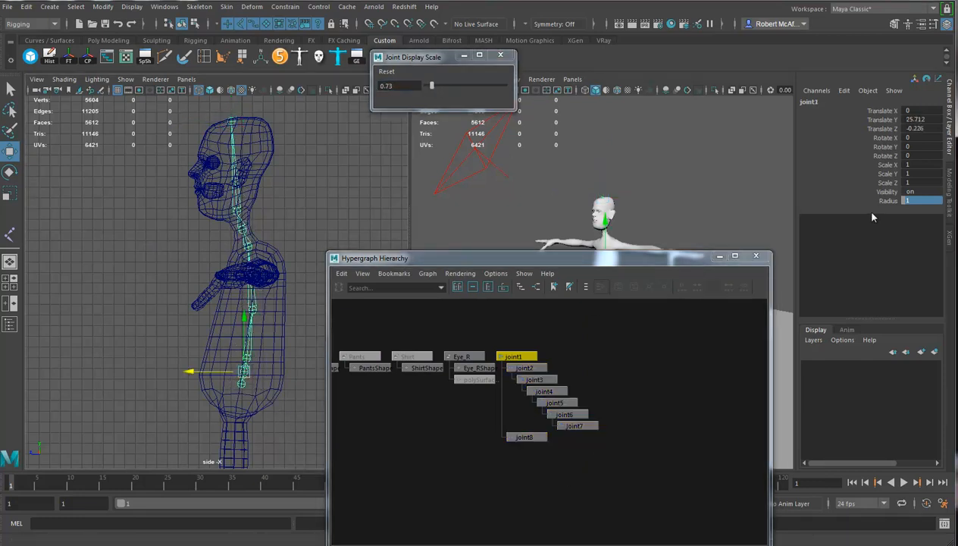
left_click(888, 200)
middle_click_drag(602, 203, 624, 203)
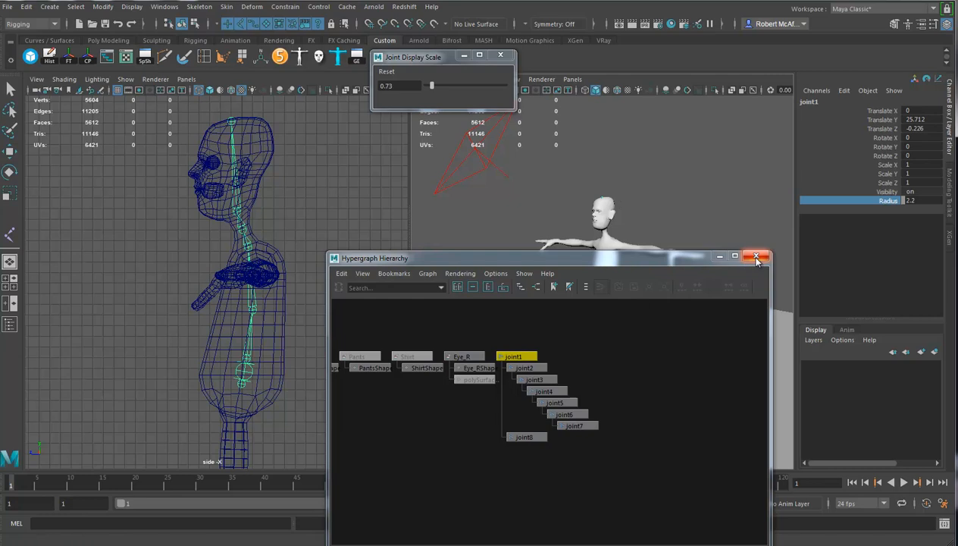
Step: Rename the last joint of the spine chain, at the top of the head, to Head_End
scroll(530, 422, "up", 3)
left_click(579, 446)
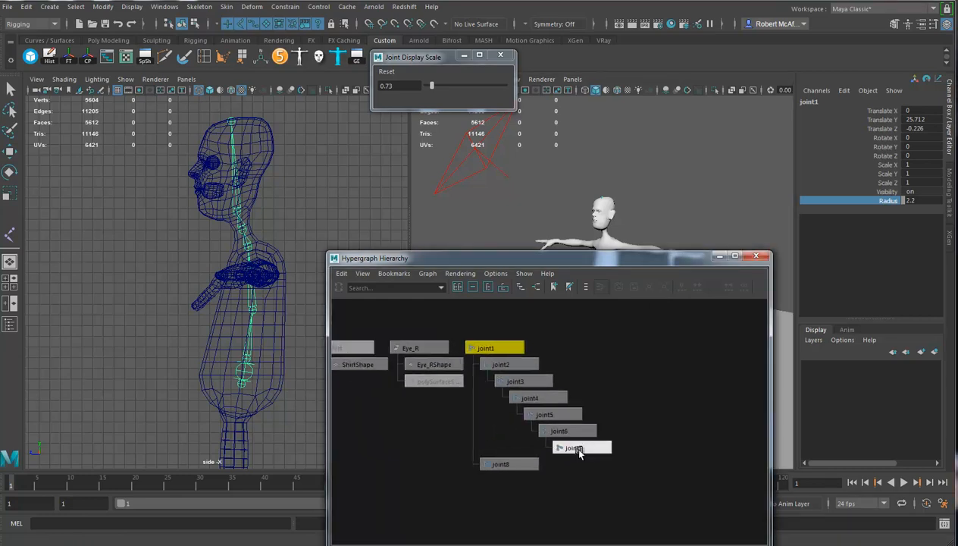
left_click(823, 103)
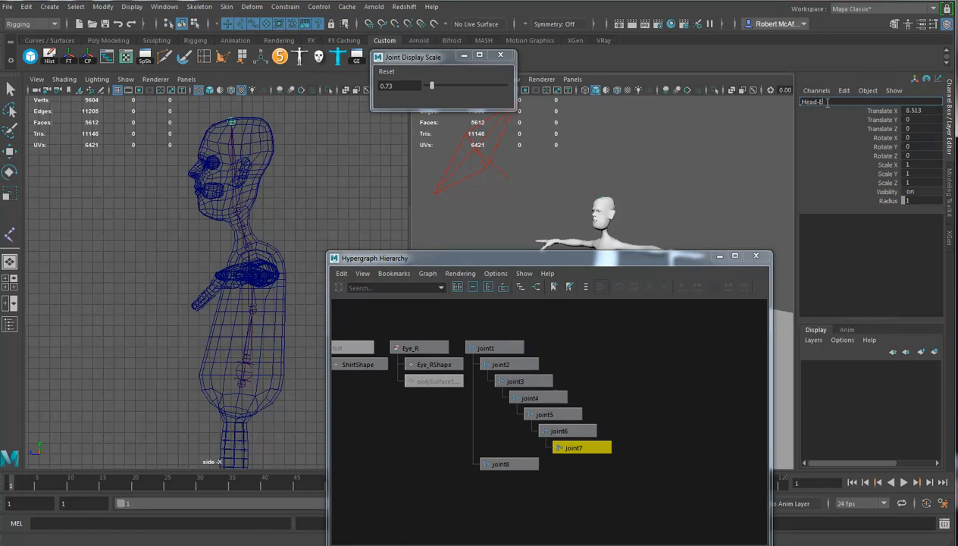
type("Head-End")
key("Return")
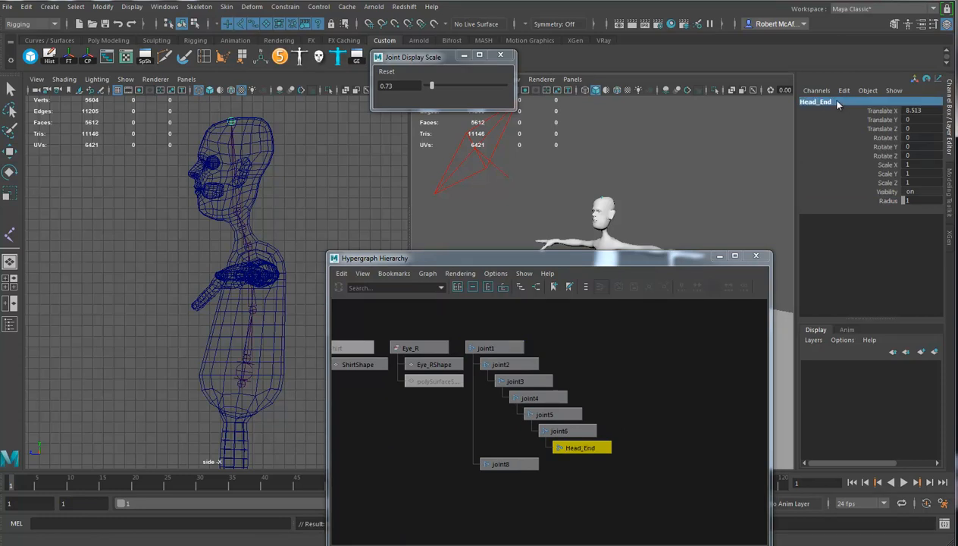
left_click_drag(836, 101, 822, 101)
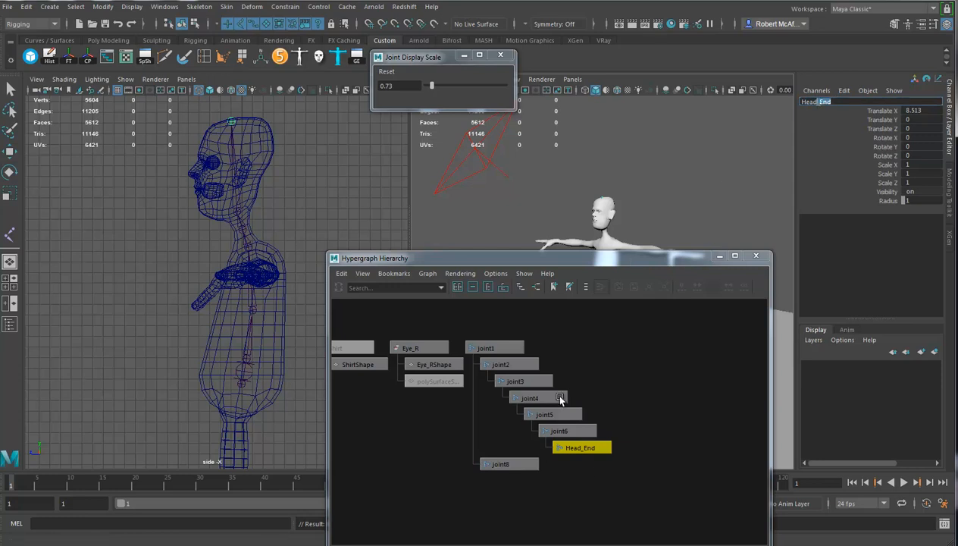
Step: Select the three joints above Head_End in the chain and rename them together as Neck1, Neck2 and Neck3
left_click_drag(595, 396, 541, 433)
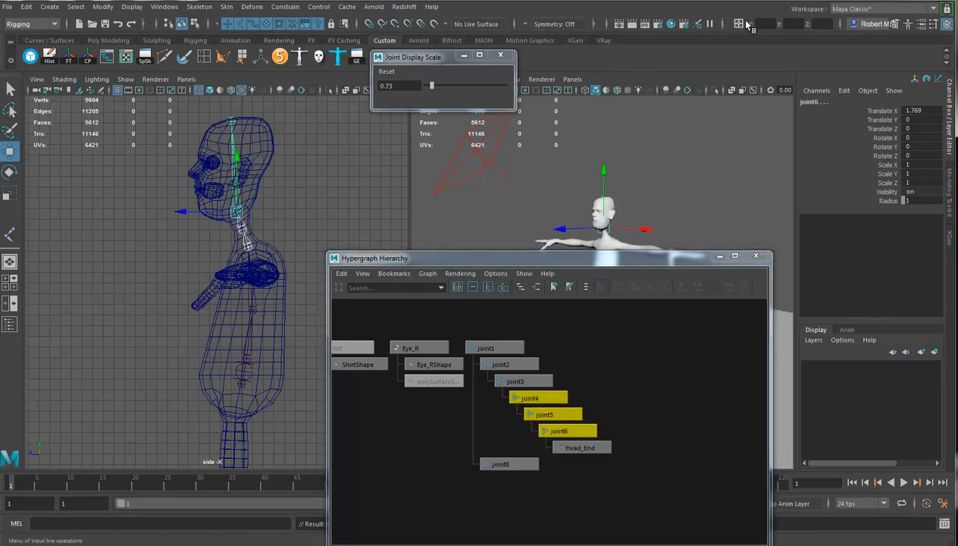
left_click(736, 25)
left_click(760, 50)
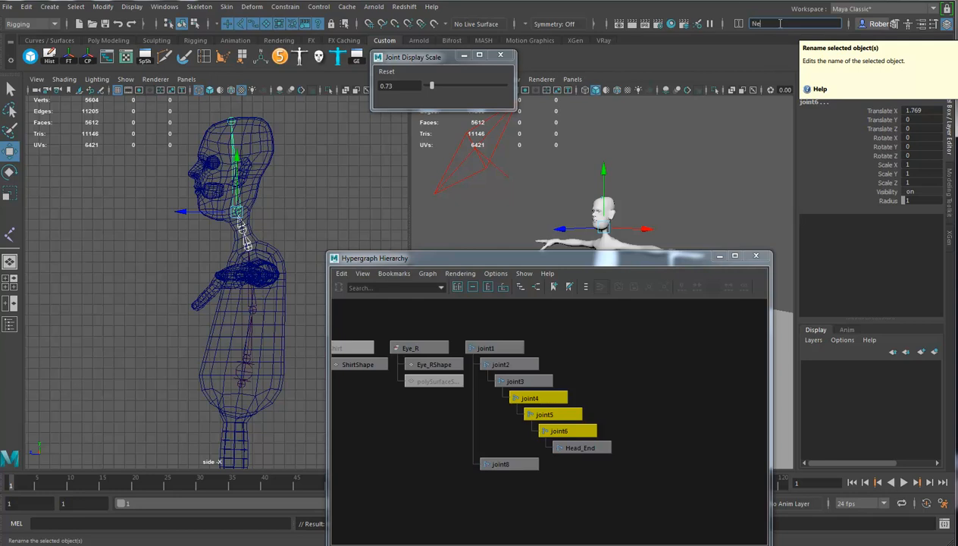
key("Return")
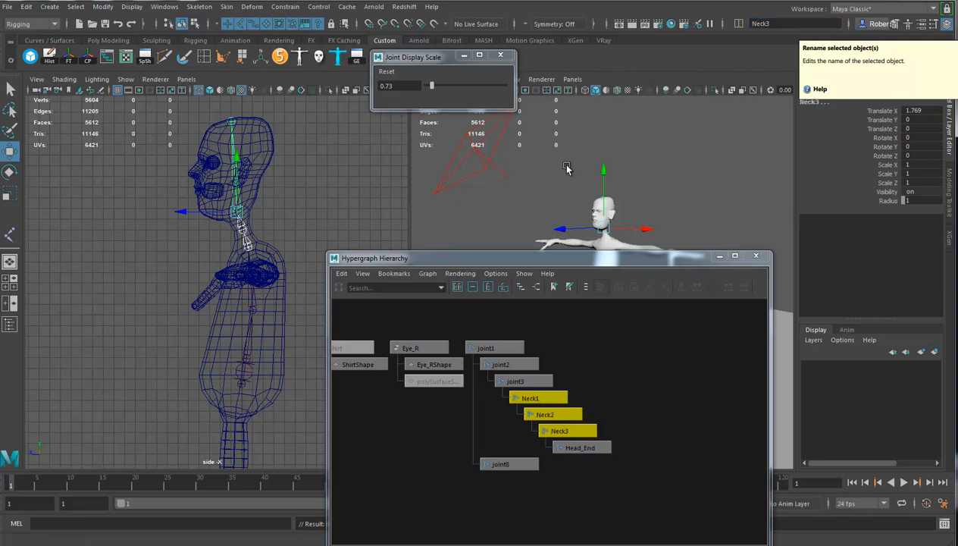
Step: Select the two spine joints between the root and Neck1 and rename them together as Back1 and Back2
left_click_drag(552, 371, 530, 381)
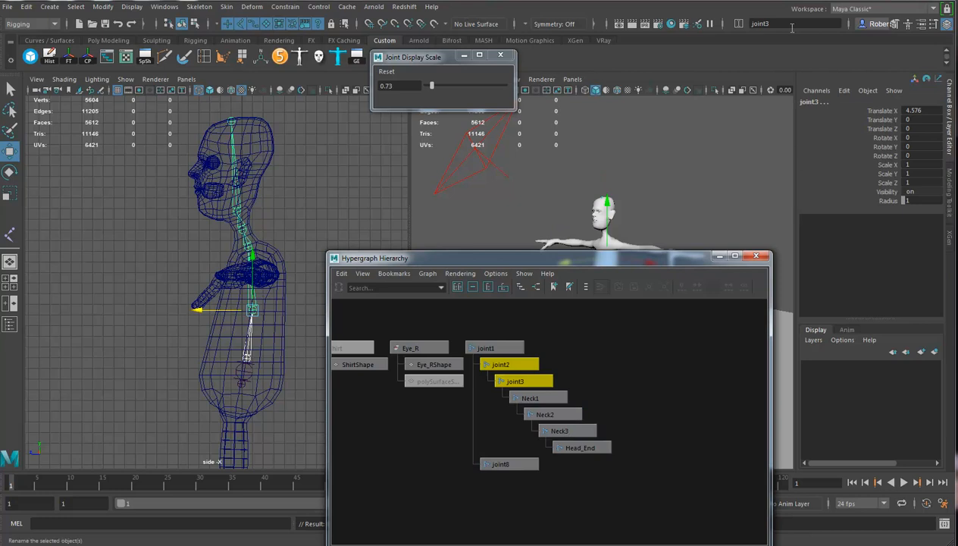
type("Bac")
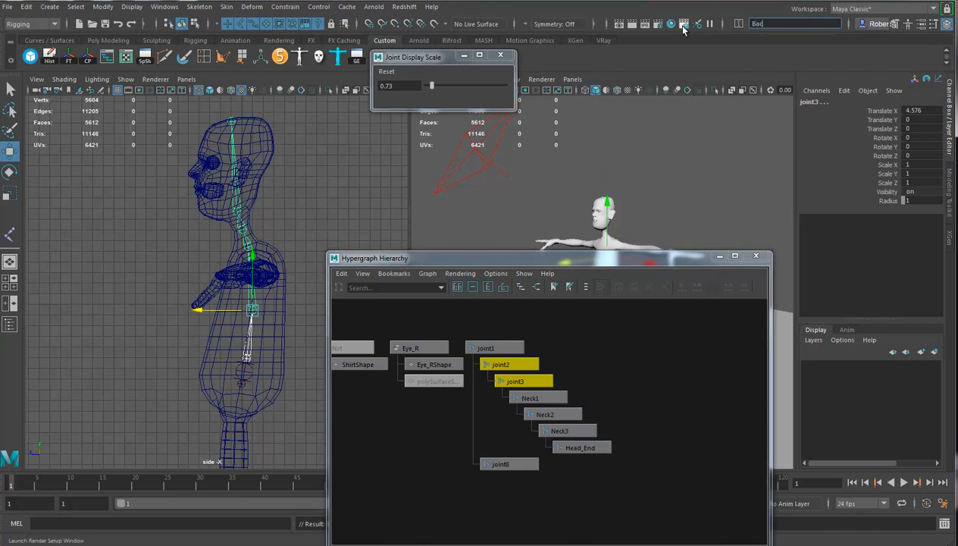
type("k2")
key("Return")
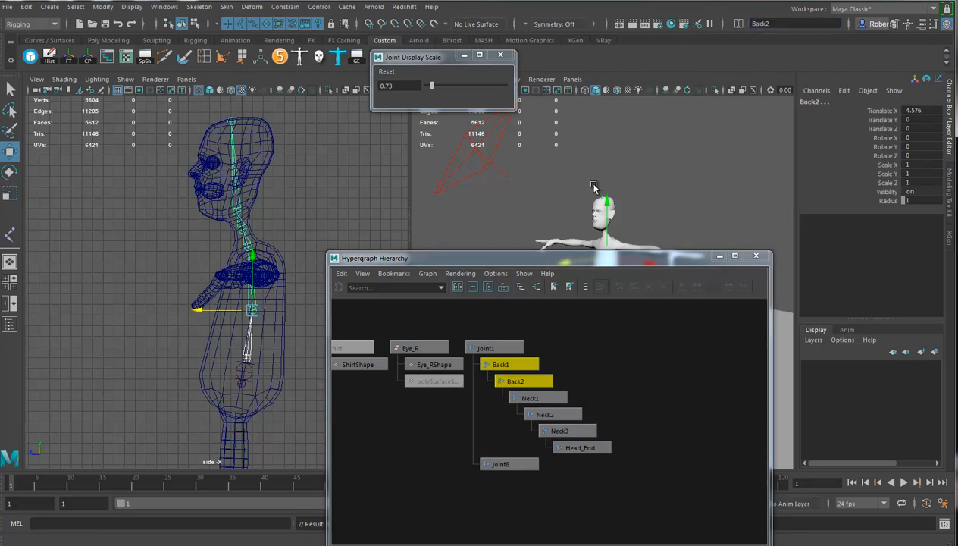
Step: Rename the top joint of the hierarchy to Root and its separate lower child joint to Pelvis
left_click(501, 348)
double_click(829, 102)
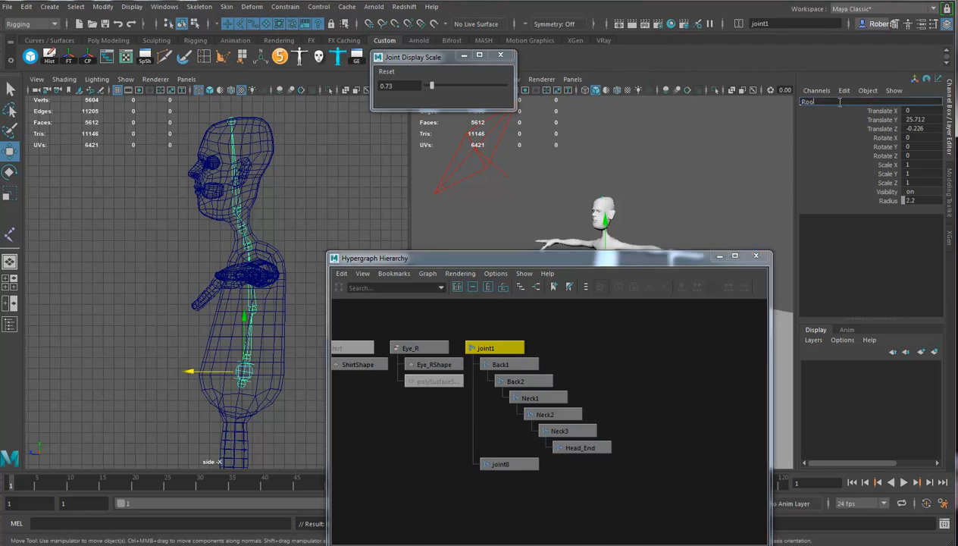
key("Return")
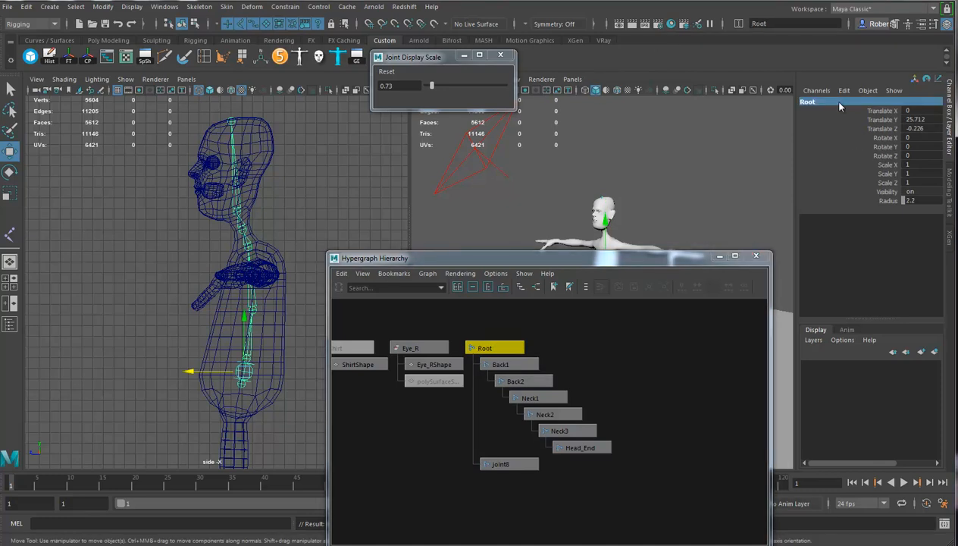
left_click(508, 465)
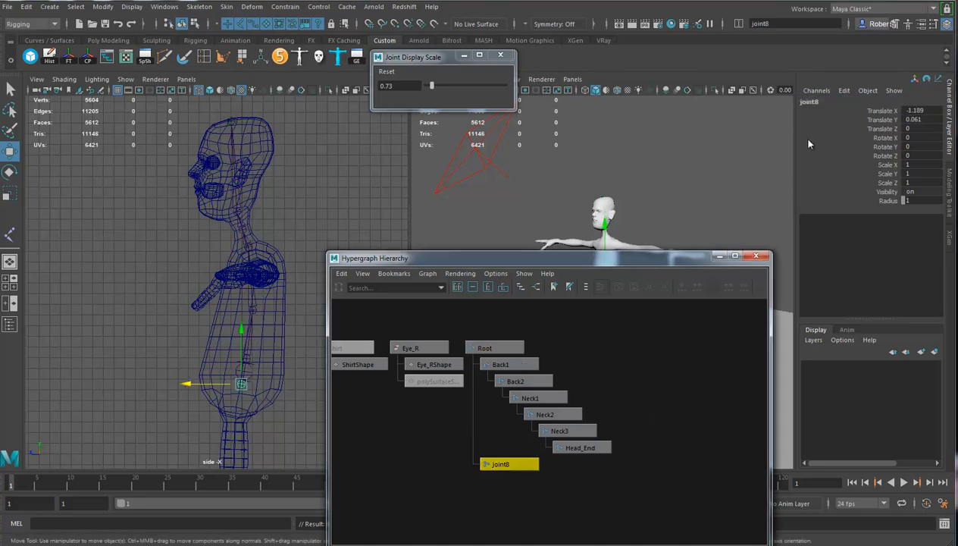
double_click(807, 101)
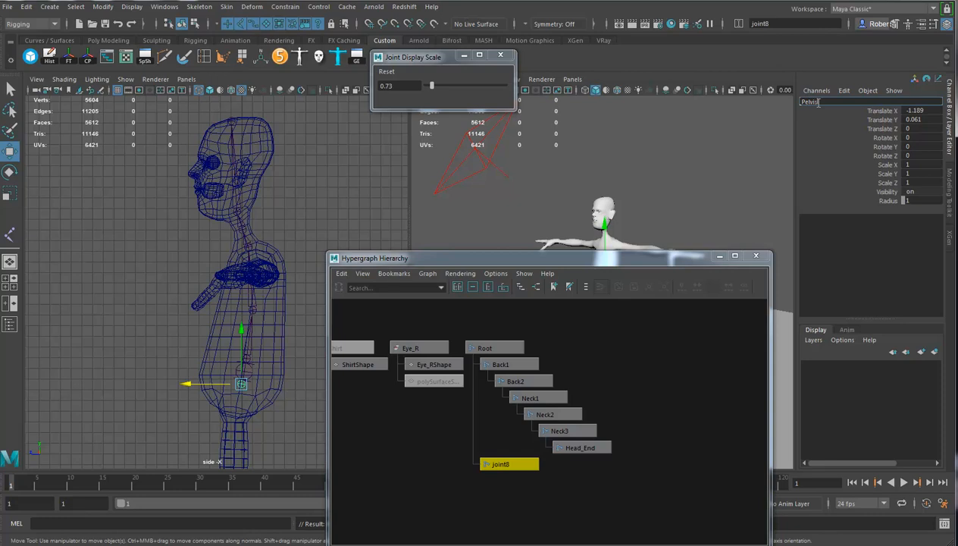
key("Return")
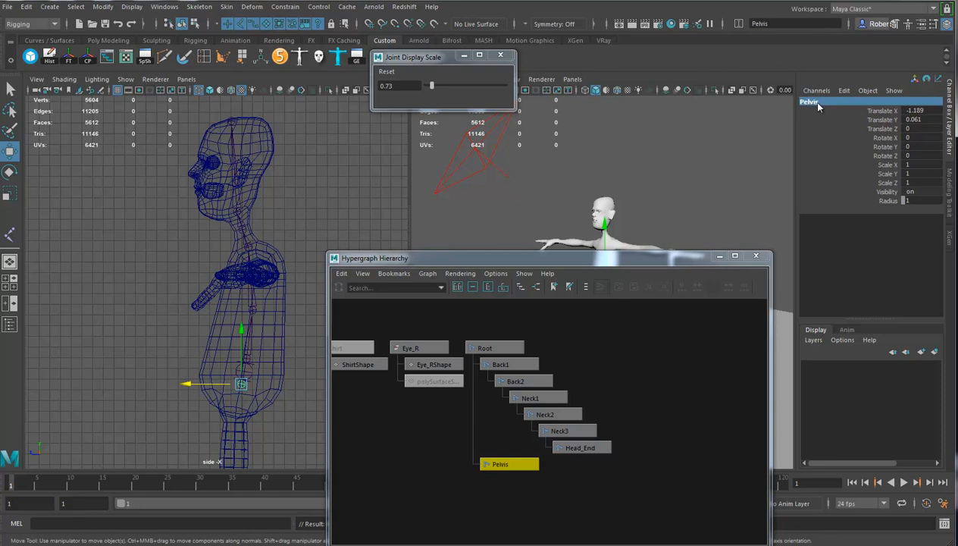
Step: Close the Hypergraph and start a leg joint chain in the side view, placing a hip joint just below the pelvis and a knee about 9.2 units below it
middle_click_drag(257, 331, 229, 304, "alt")
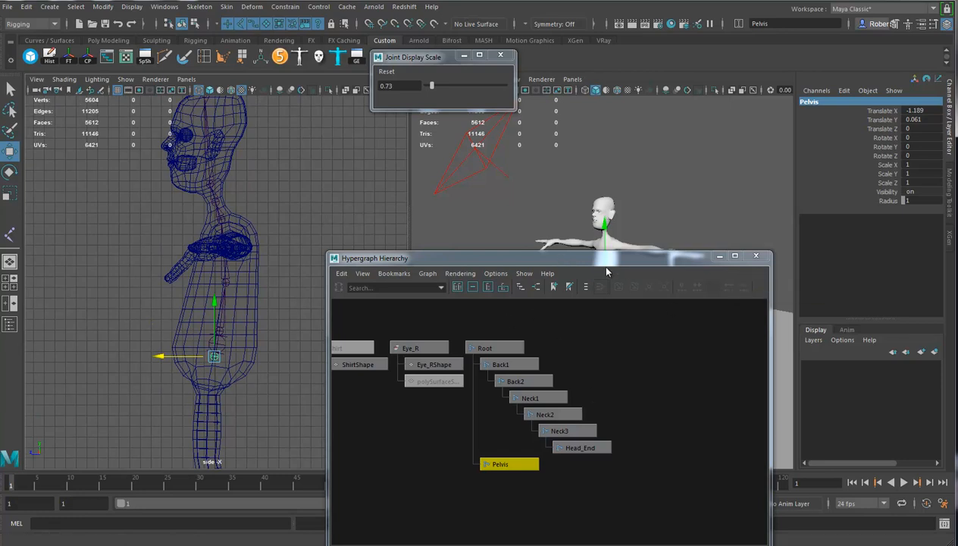
left_click(755, 256)
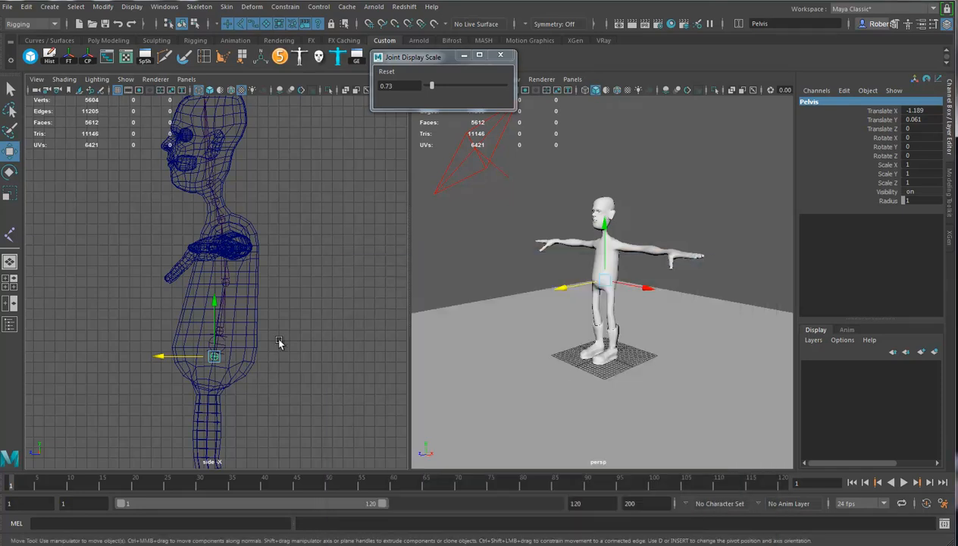
middle_click_drag(281, 343, 305, 177, "alt")
middle_click_drag(303, 326, 301, 299, "alt")
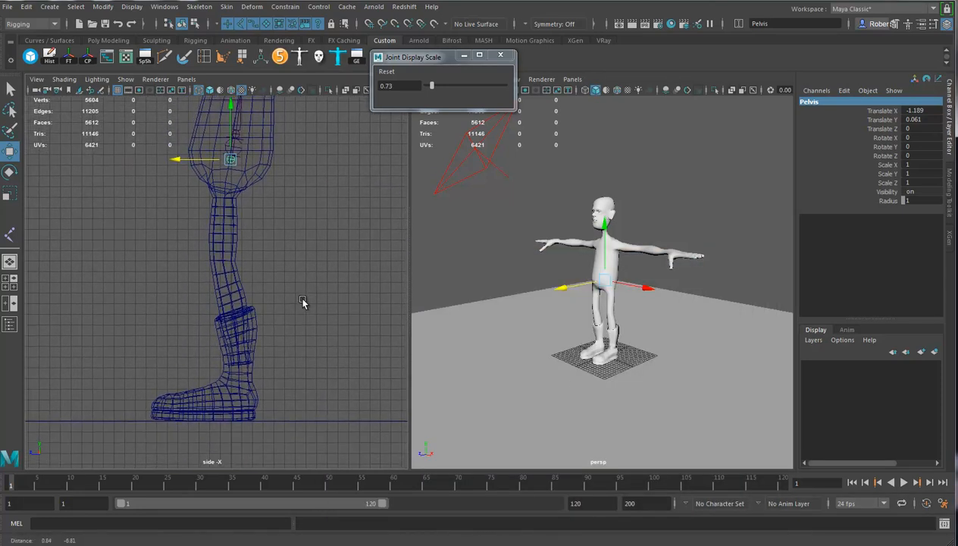
left_click(10, 234)
right_click_drag(283, 276, 345, 281, "alt")
middle_click_drag(300, 276, 303, 301, "alt")
left_click_drag(221, 174, 228, 171)
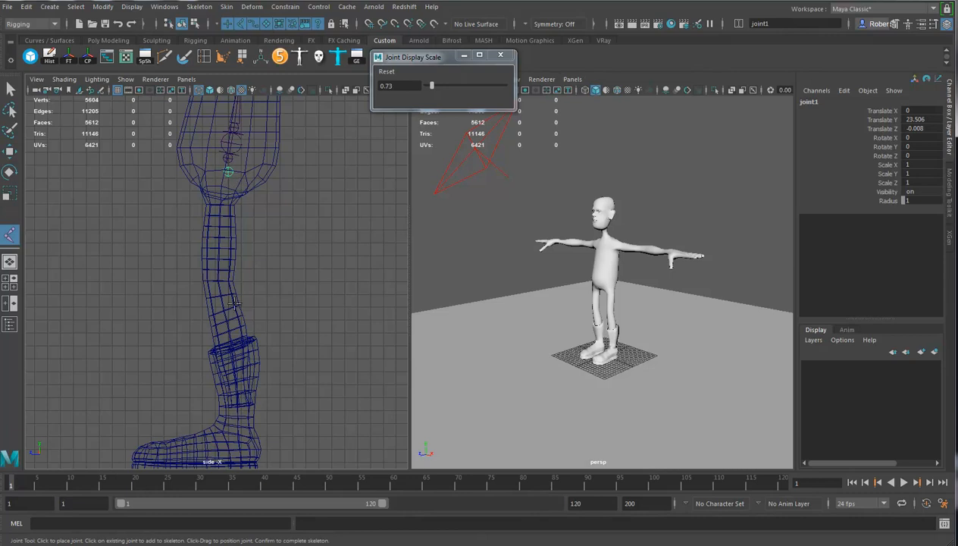
left_click_drag(217, 284, 219, 285)
left_click_drag(218, 288, 218, 289)
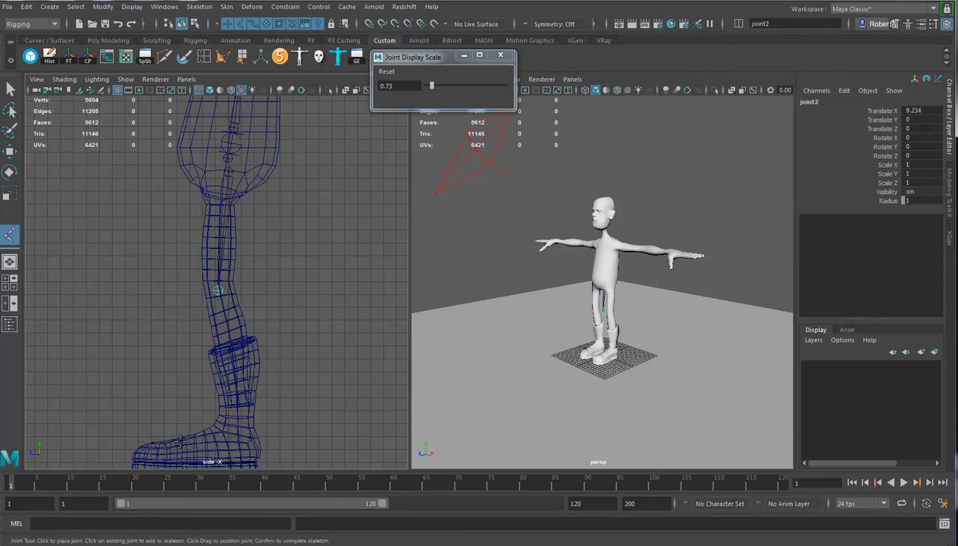
Step: Continue the leg chain with an ankle about 11.5 units below the knee, a ball joint and a toe-tip joint, and complete it
left_click(261, 424)
middle_click_drag(261, 424, 267, 401, "alt")
left_click(248, 406)
key("Return")
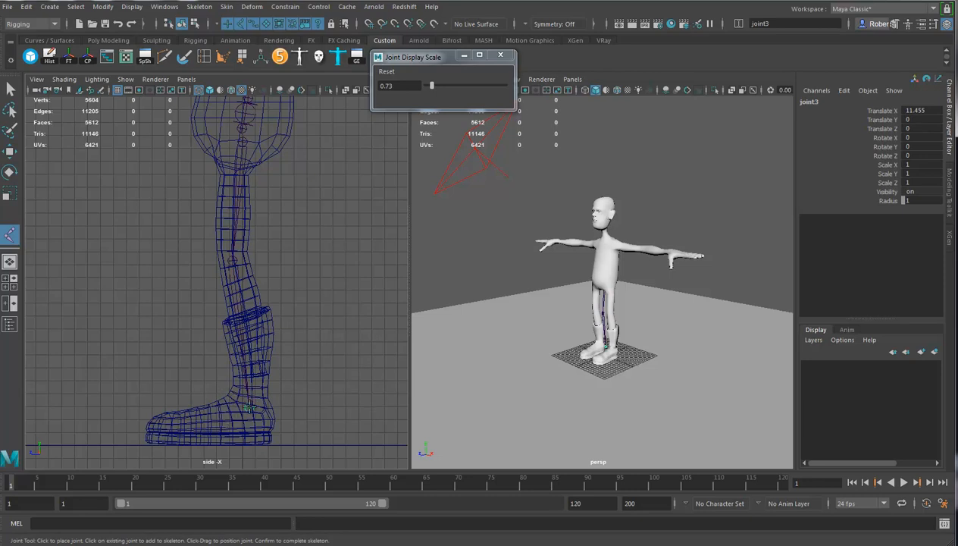
left_click_drag(198, 425, 183, 425)
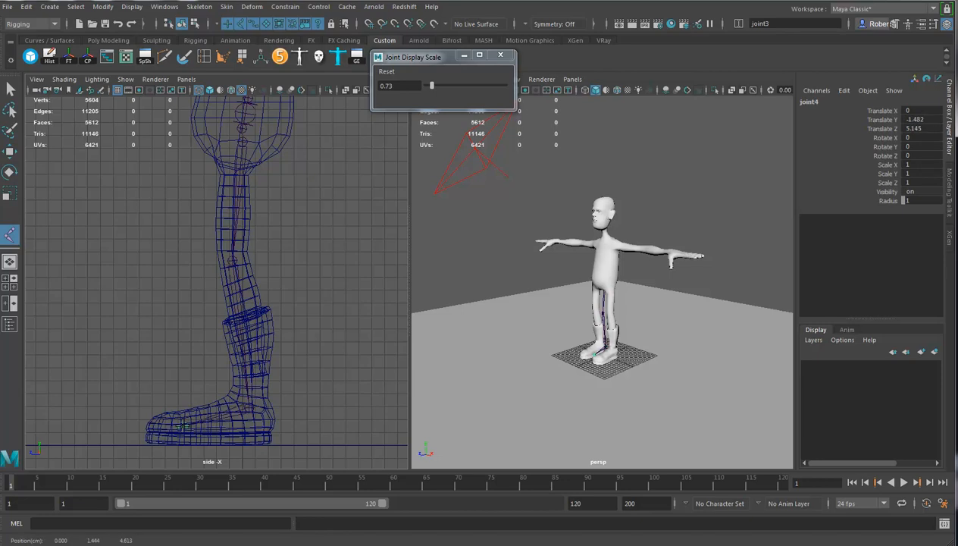
left_click(147, 426)
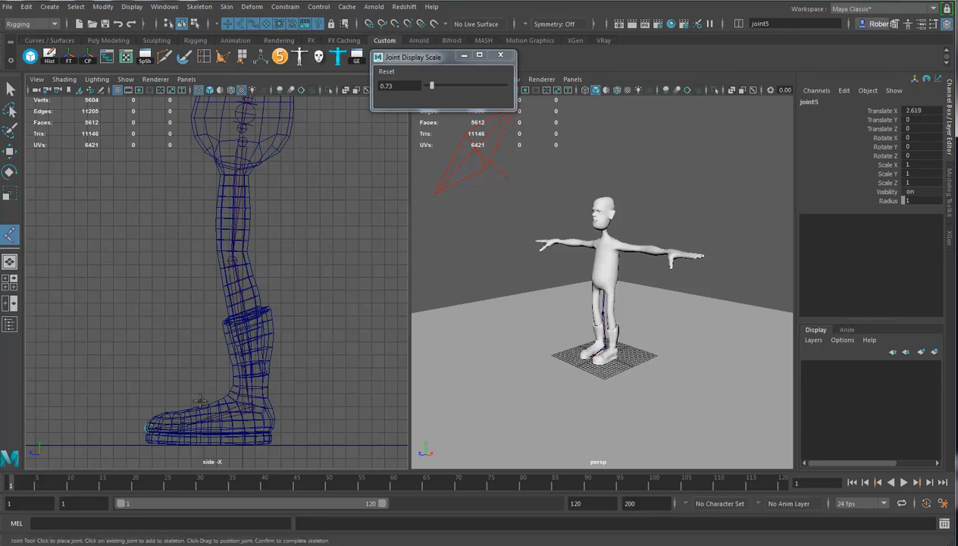
key("Return")
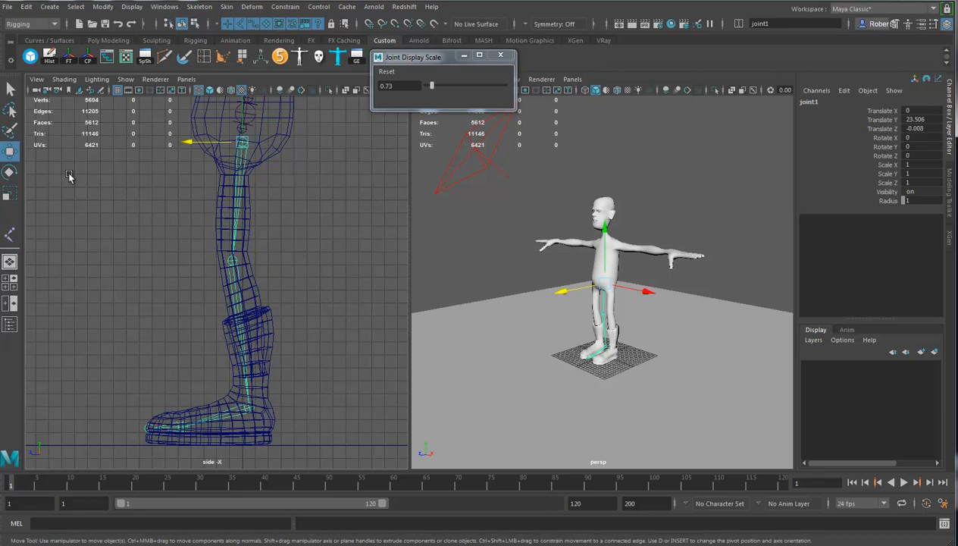
Step: Open the Hypergraph Hierarchy and rename the top joint of the new leg chain to Hip
left_click(108, 58)
middle_click_drag(624, 381, 500, 380, "alt")
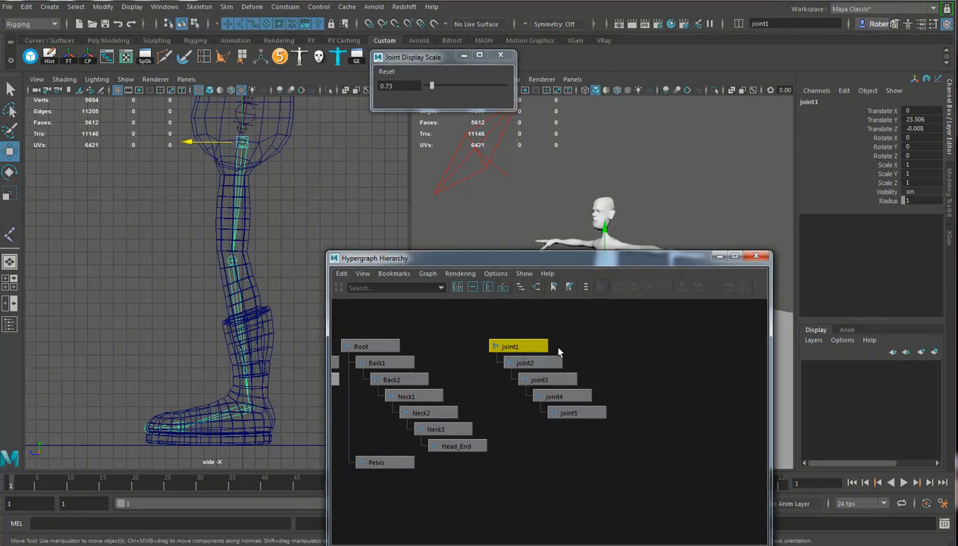
left_click(832, 99)
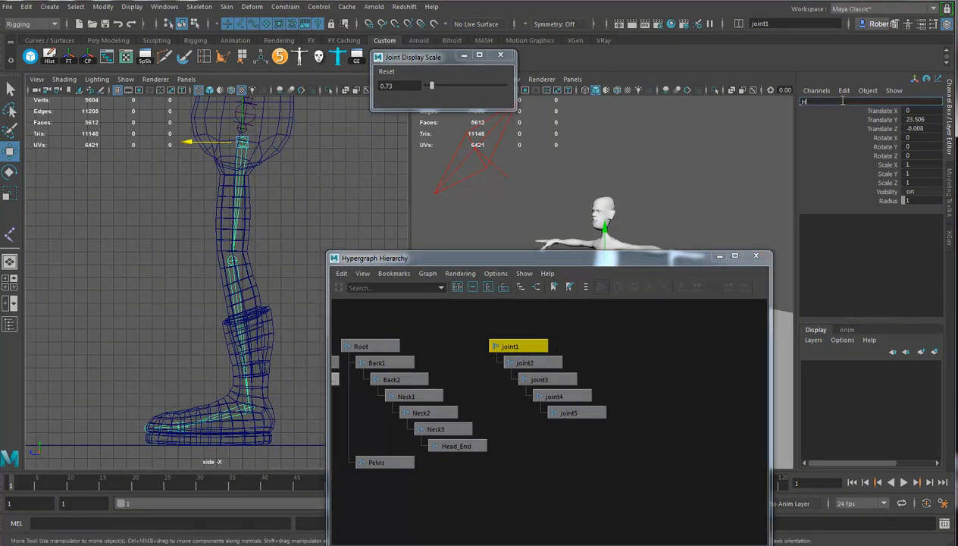
key("Return")
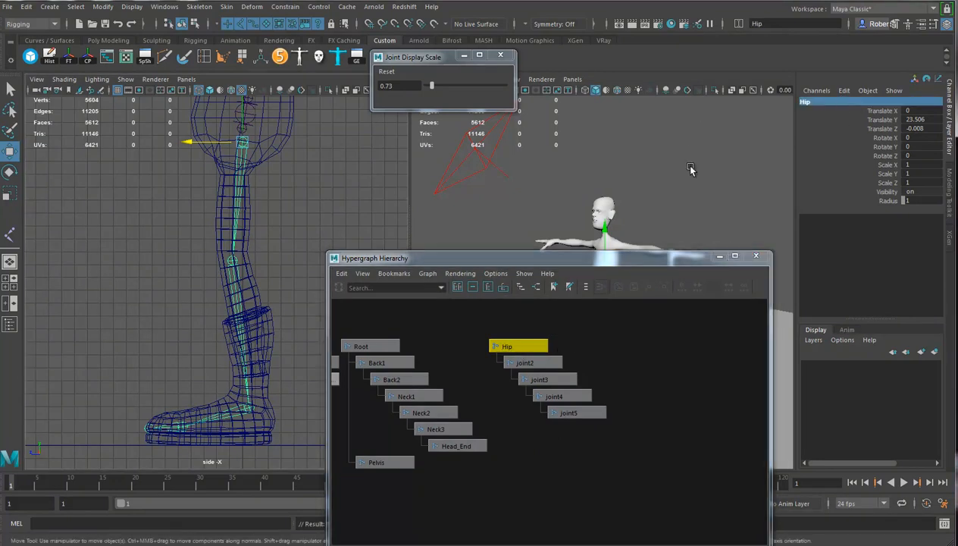
Step: Rename the second leg joint to Knee and the third to Ankle
left_click(523, 363)
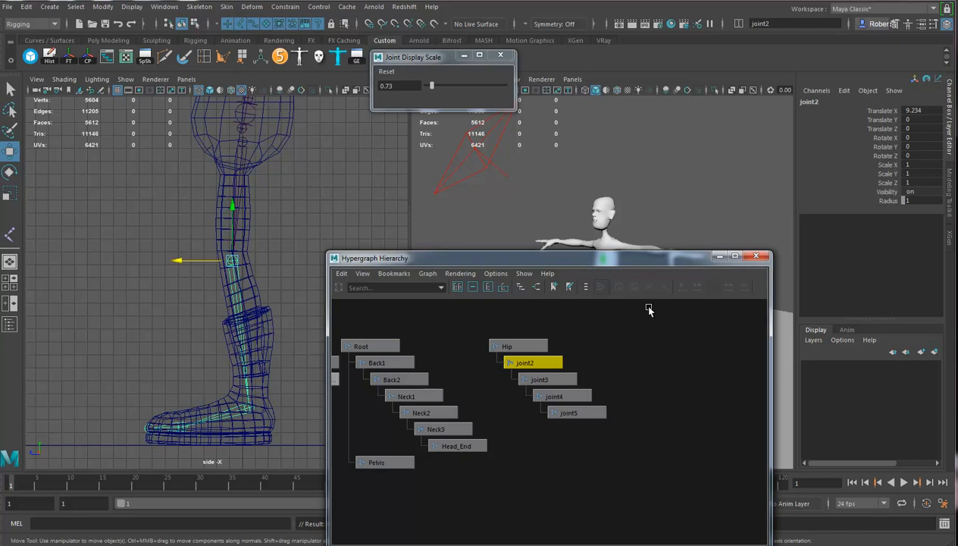
left_click(825, 102)
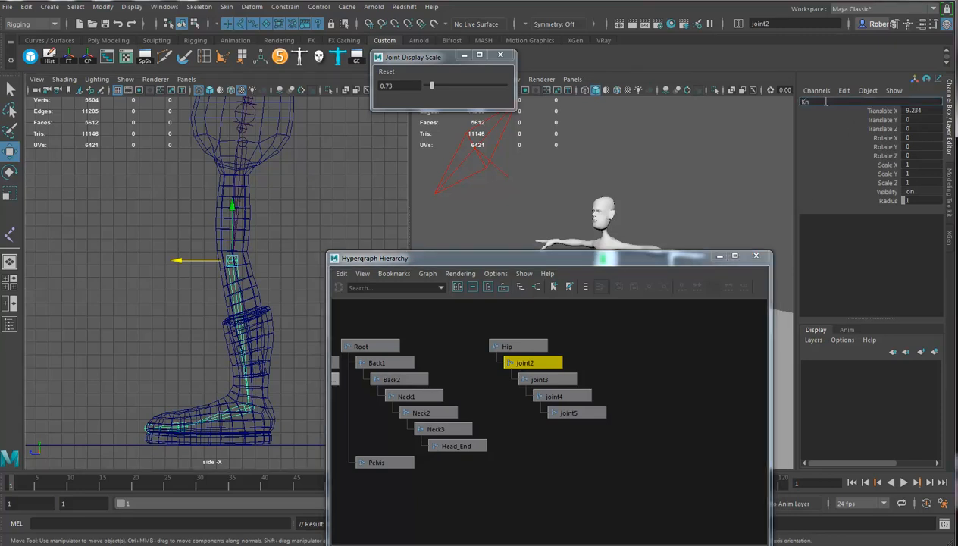
type("Knee")
key("Return")
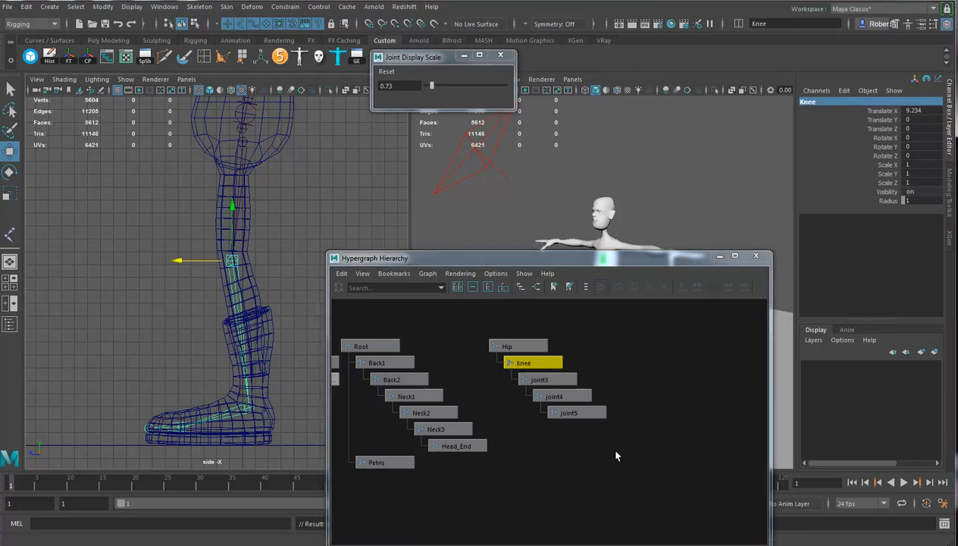
left_click(553, 378)
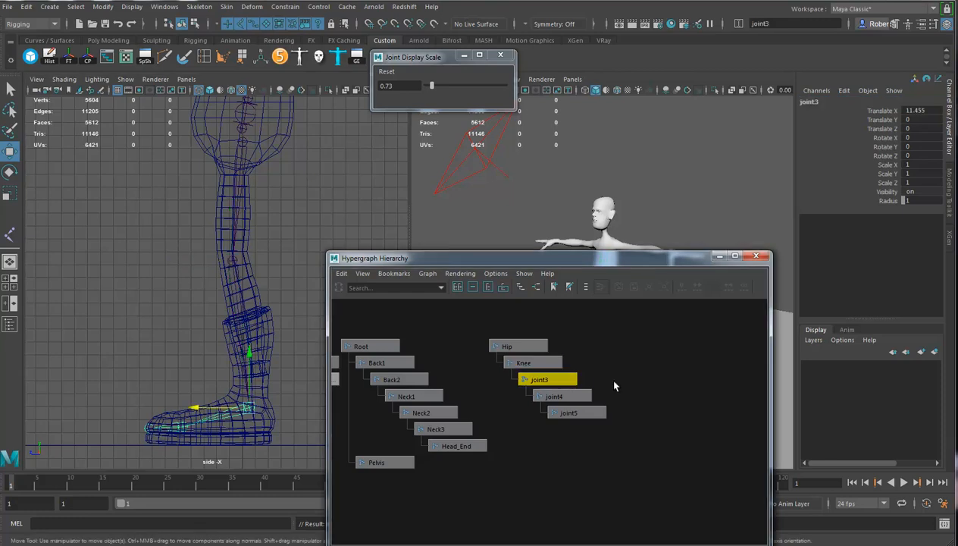
left_click(831, 102)
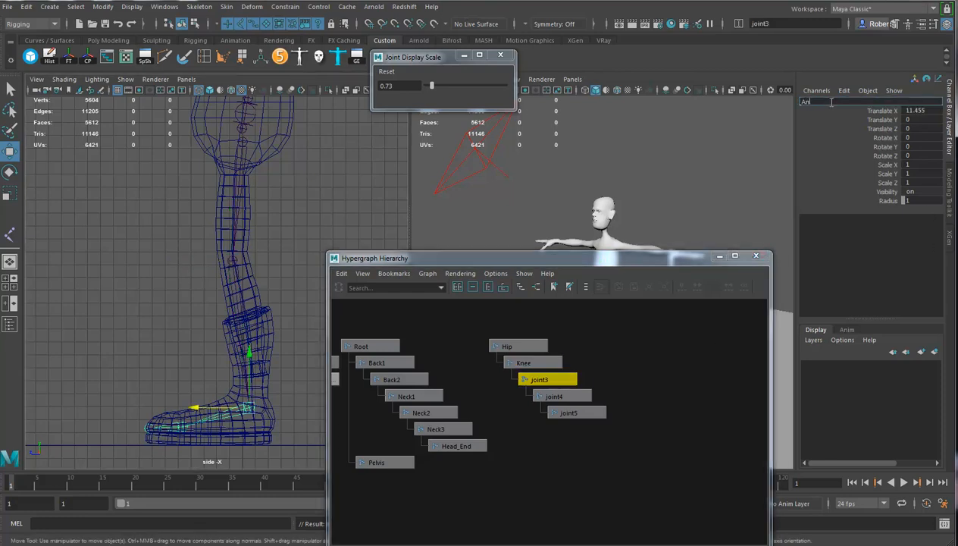
key("Return")
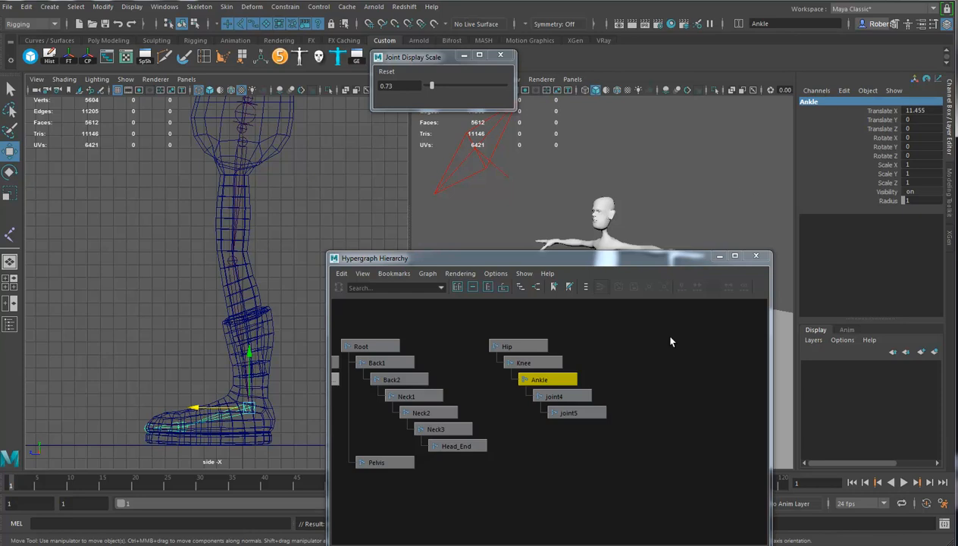
Step: Rename the fourth leg joint to Ball and the toe-tip joint to Toe_End
left_click(541, 394)
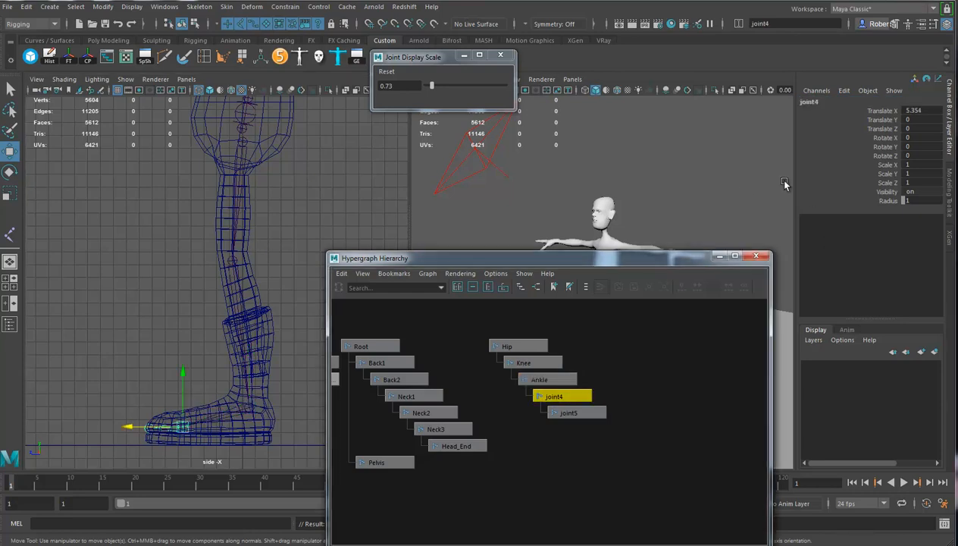
left_click(826, 101)
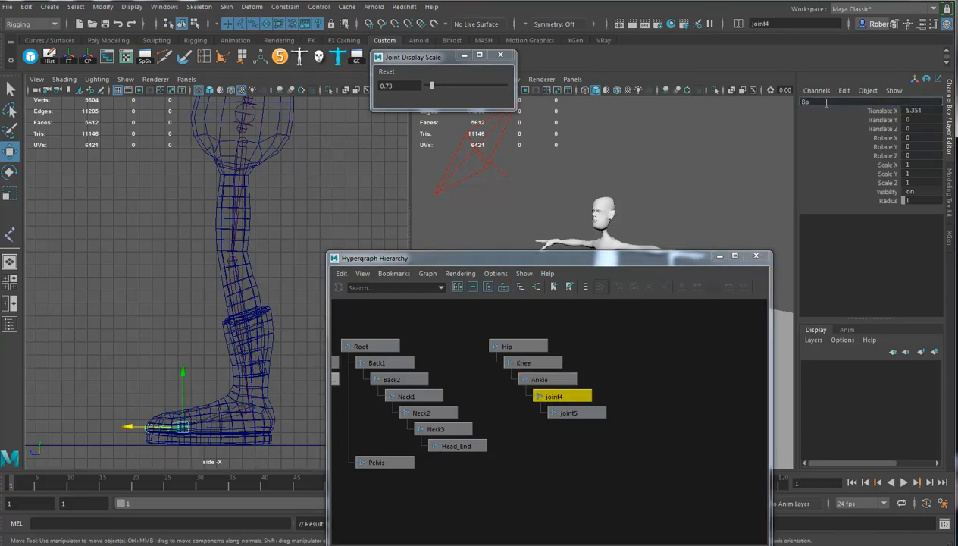
type("Ball")
key("Return")
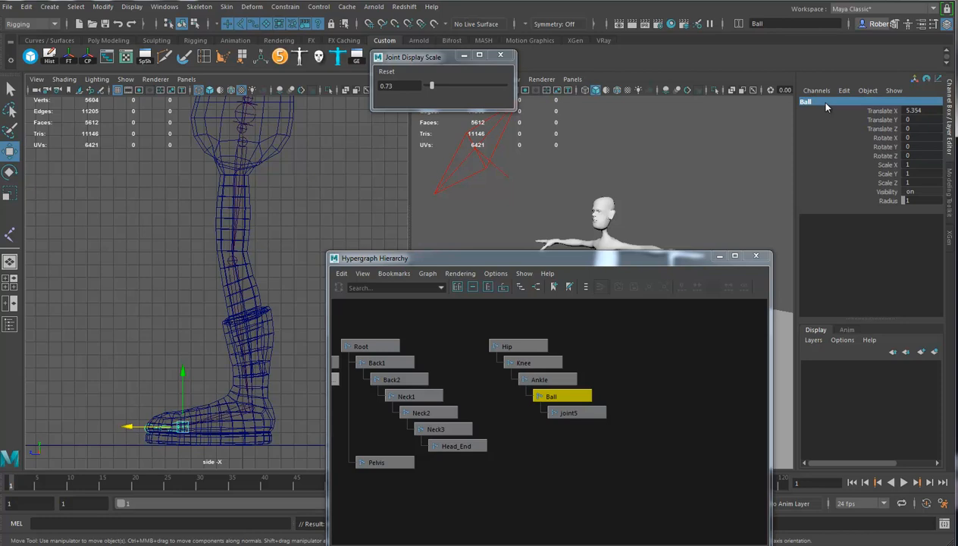
left_click(140, 433)
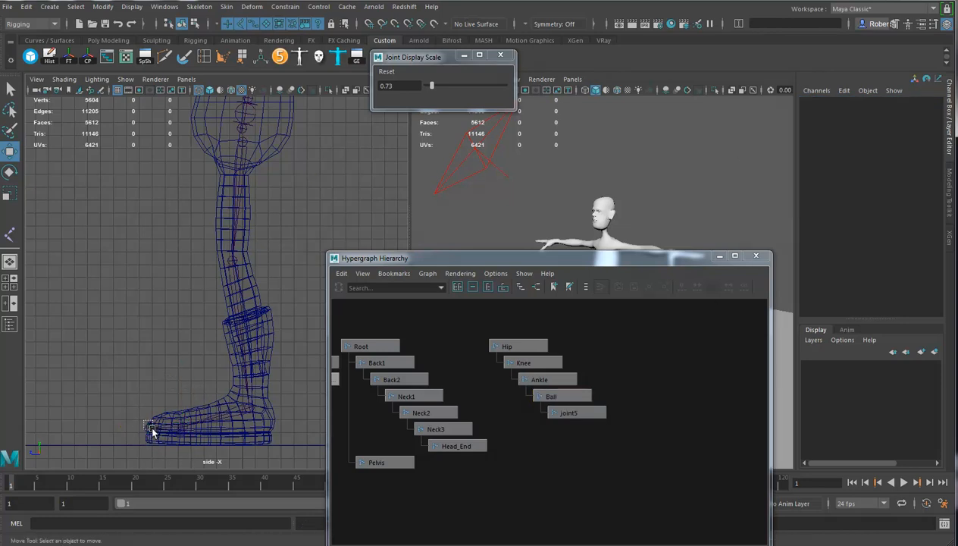
left_click_drag(151, 430, 152, 432)
left_click(818, 103)
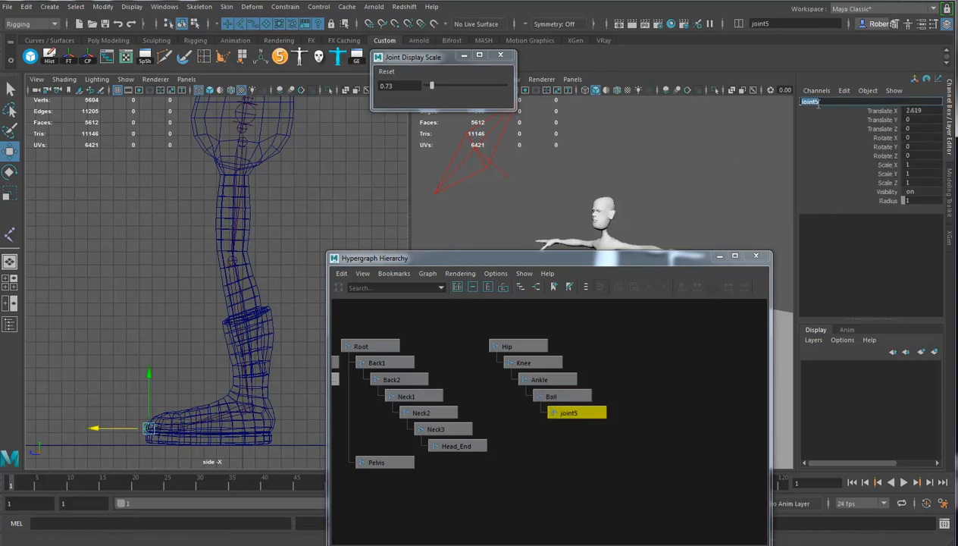
type("Toe_End")
key("Return")
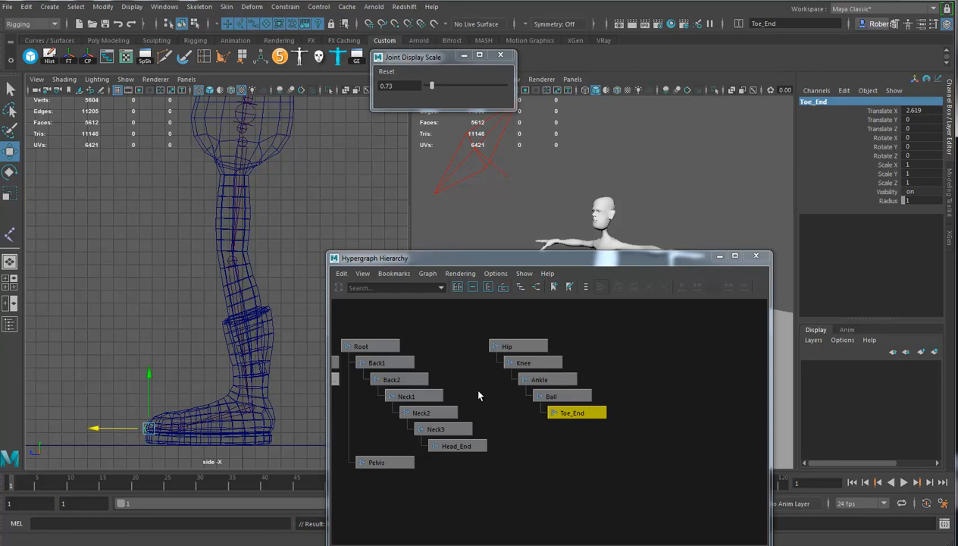
Step: In the front view, move the leg chain sideways from its Hip joint into the character's left leg, at about X 3.015
key("space")
left_click_drag(273, 275, 221, 339)
middle_click_drag(221, 339, 250, 141, "alt")
right_click_drag(251, 141, 75, 339, "alt")
middle_click_drag(125, 347, 131, 183, "alt")
left_click(186, 269)
middle_click_drag(186, 270, 222, 255, "alt")
left_click_drag(233, 184, 265, 185)
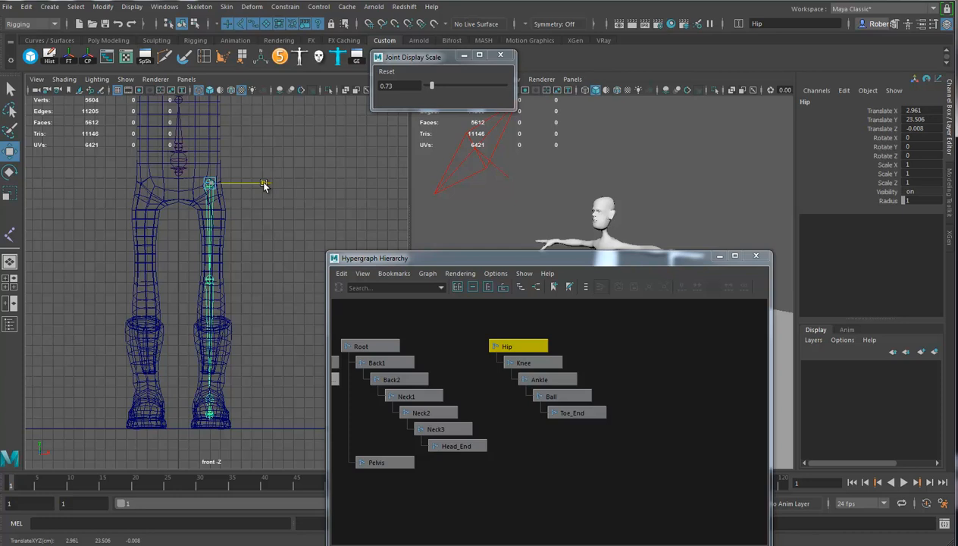
left_click_drag(265, 186, 266, 187)
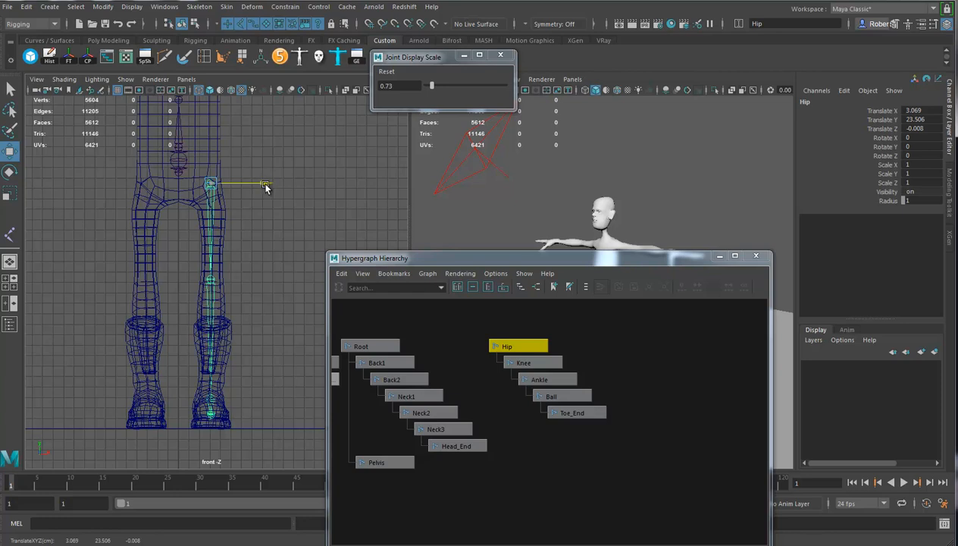
left_click_drag(264, 187, 264, 185)
right_click_drag(213, 318, 236, 308, "alt")
middle_click_drag(236, 307, 228, 343, "alt")
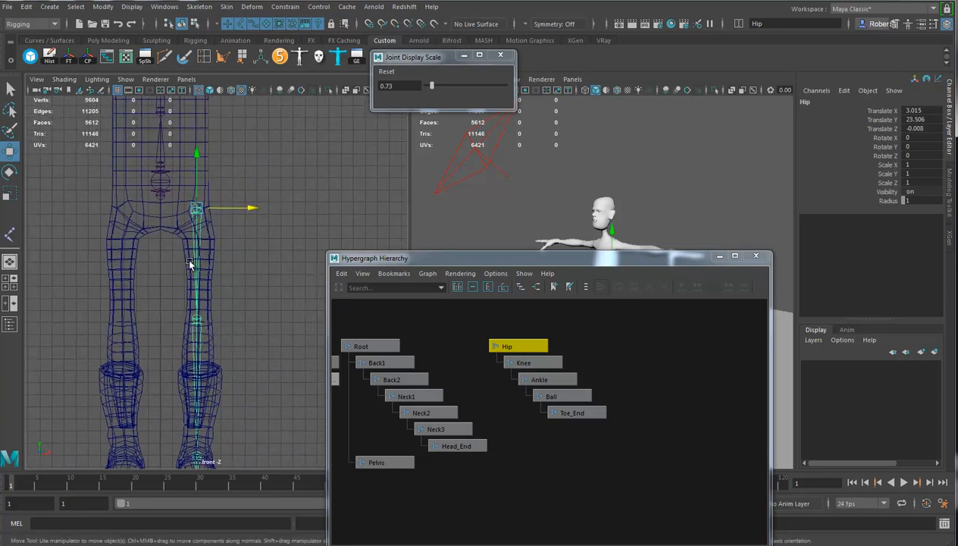
key("e")
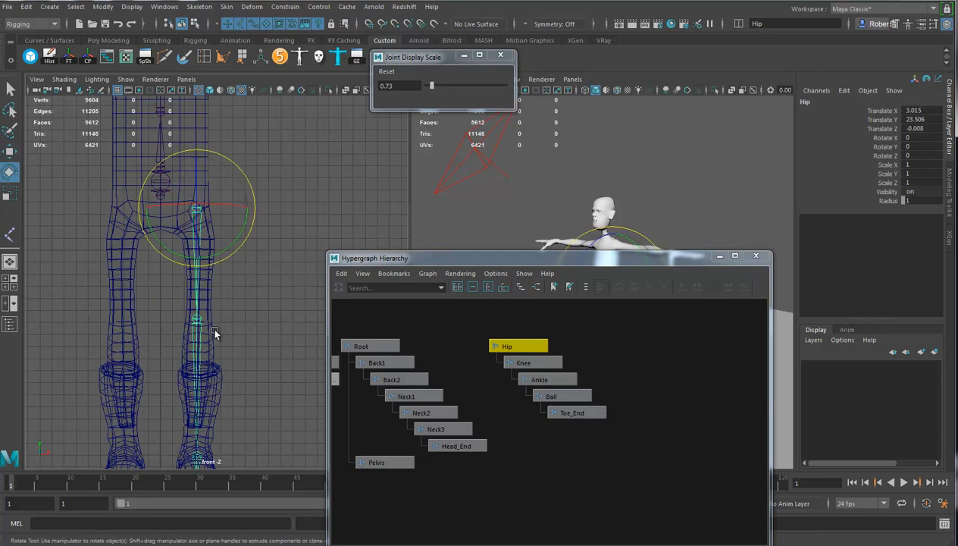
left_click_drag(238, 258, 239, 252)
key("ctrl+z")
mouse_move(226, 361)
middle_mouse_down("alt")
mouse_move(237, 310)
mouse_move(245, 340)
mouse_move(231, 370)
middle_mouse_up("alt")
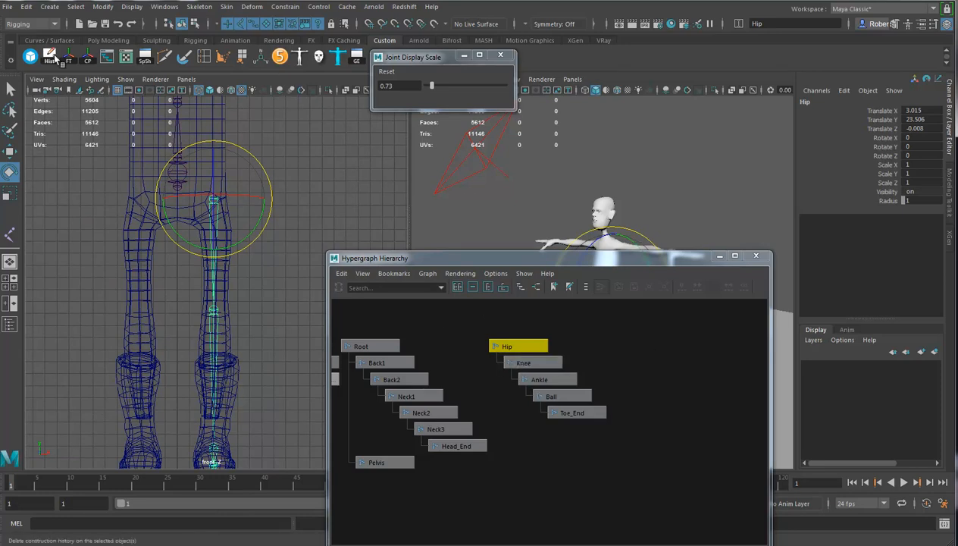
Step: Add the prefix L_ to every joint name in the Hip hierarchy
left_click(102, 6)
left_click(132, 182)
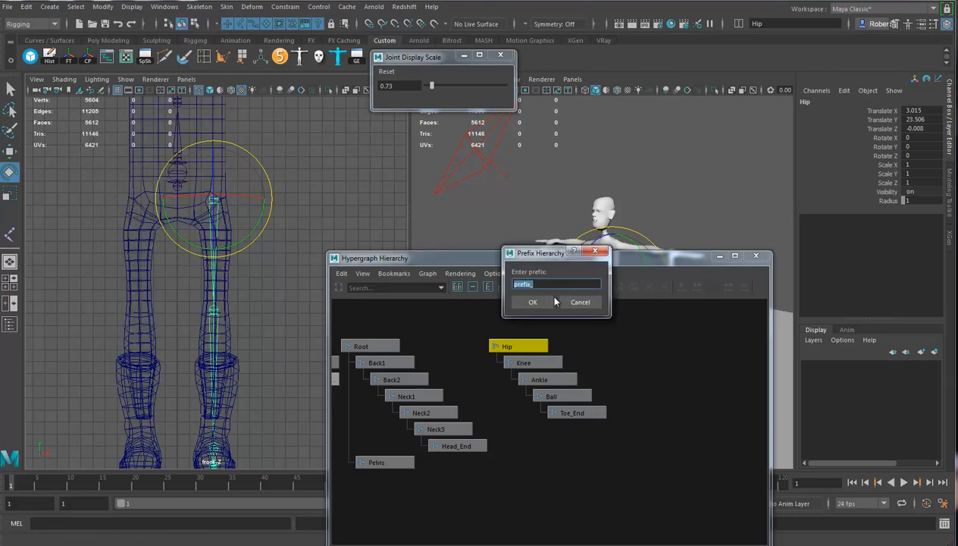
type("L_")
left_click(534, 301)
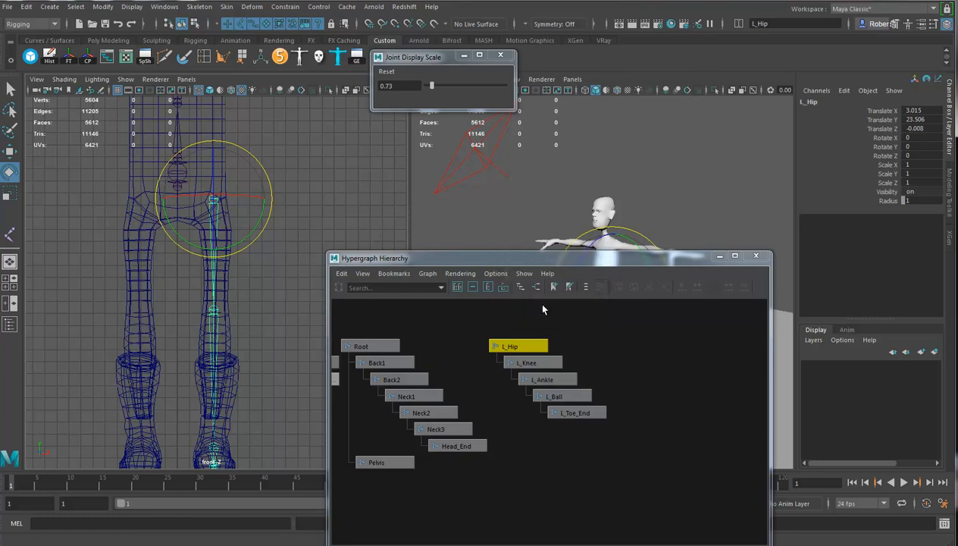
Step: Parent the L_Hip joint chain under the Pelvis joint in the Hypergraph
middle_click_drag(527, 346, 383, 462)
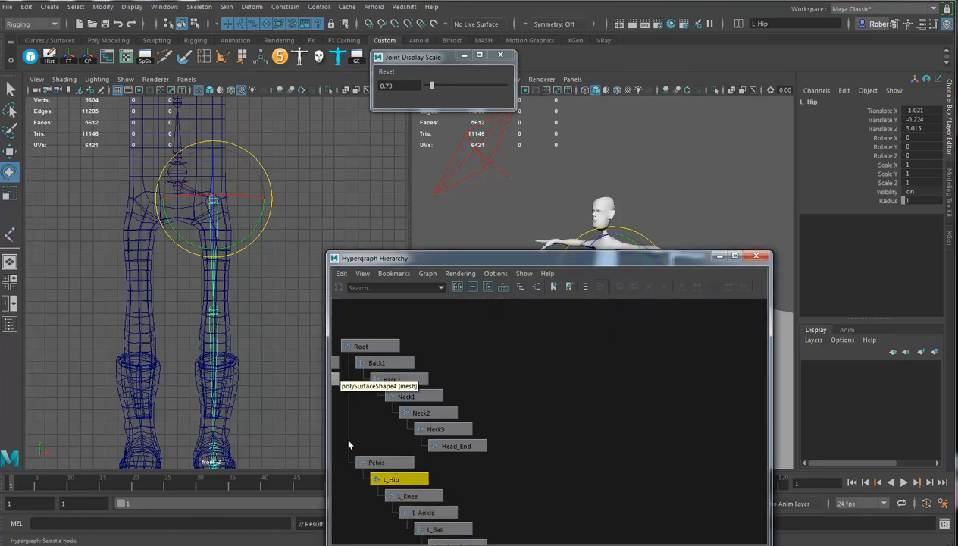
middle_click_drag(573, 472, 580, 434, "alt")
scroll(580, 434, "down", 1)
middle_click_drag(420, 441, 437, 439)
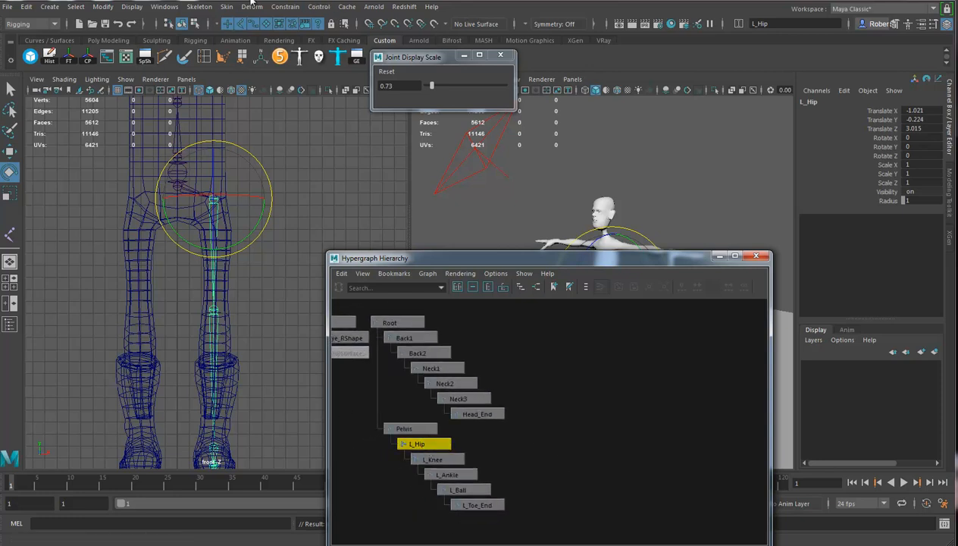
Step: Mirror the L_Hip chain across the YZ plane with the Behavior function, replacing L_ with R_ in the joint names
left_click(192, 8)
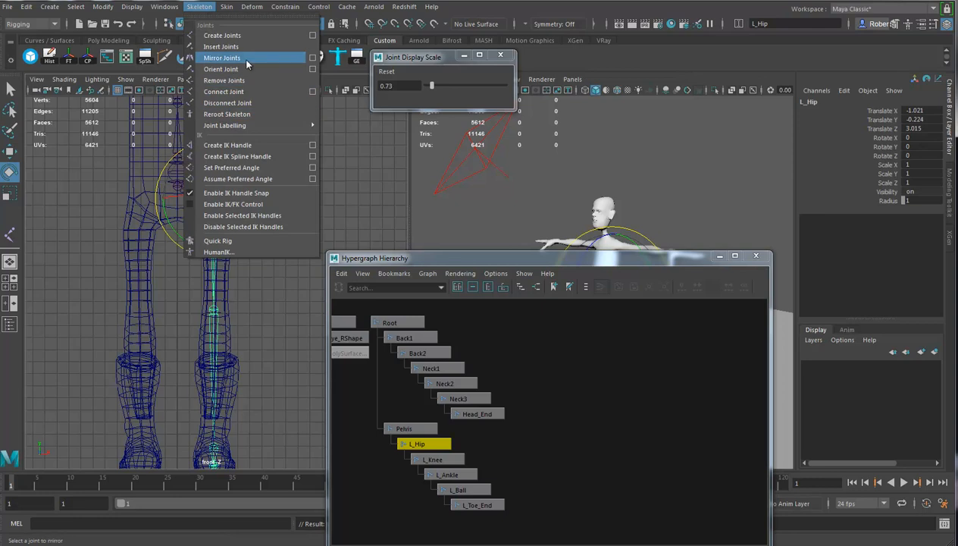
left_click(307, 58)
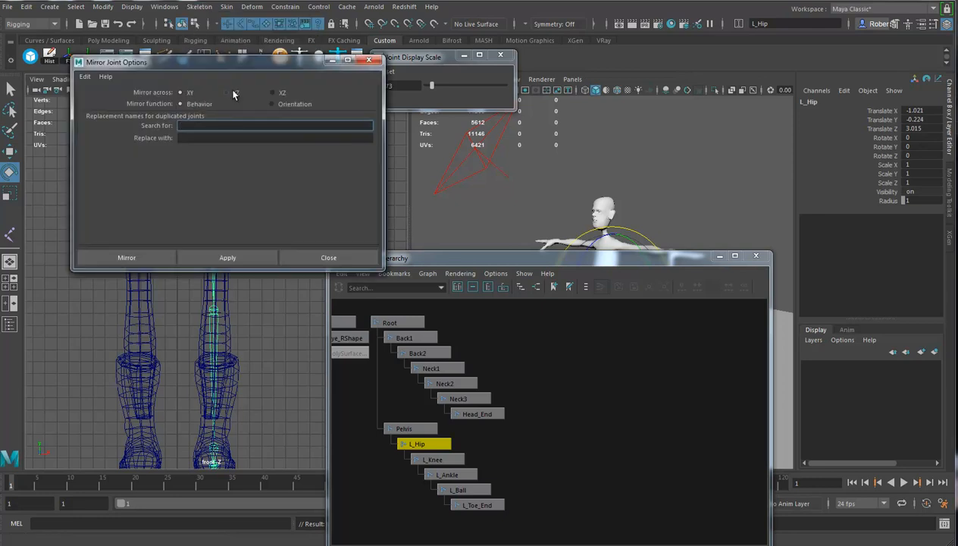
left_click(186, 126)
type("L_")
key("Tab")
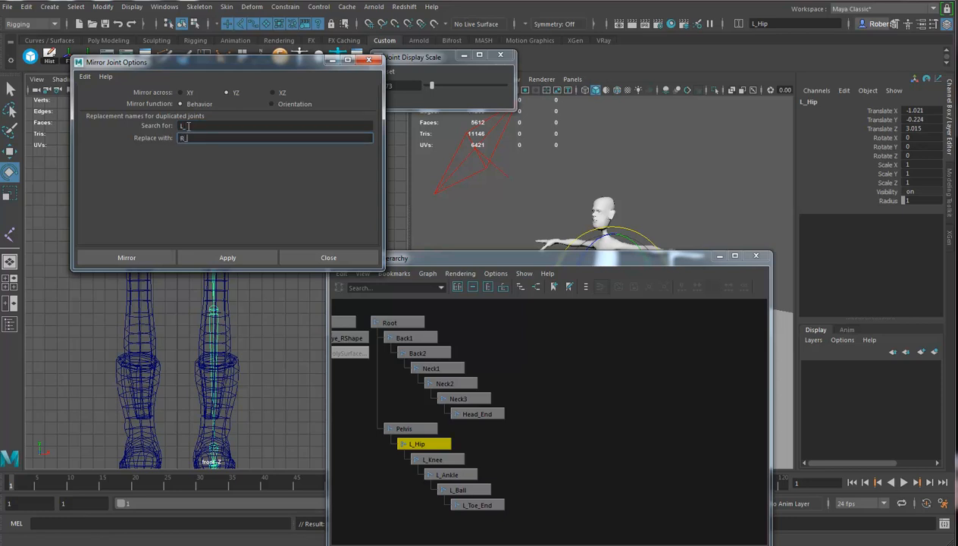
left_click(133, 257)
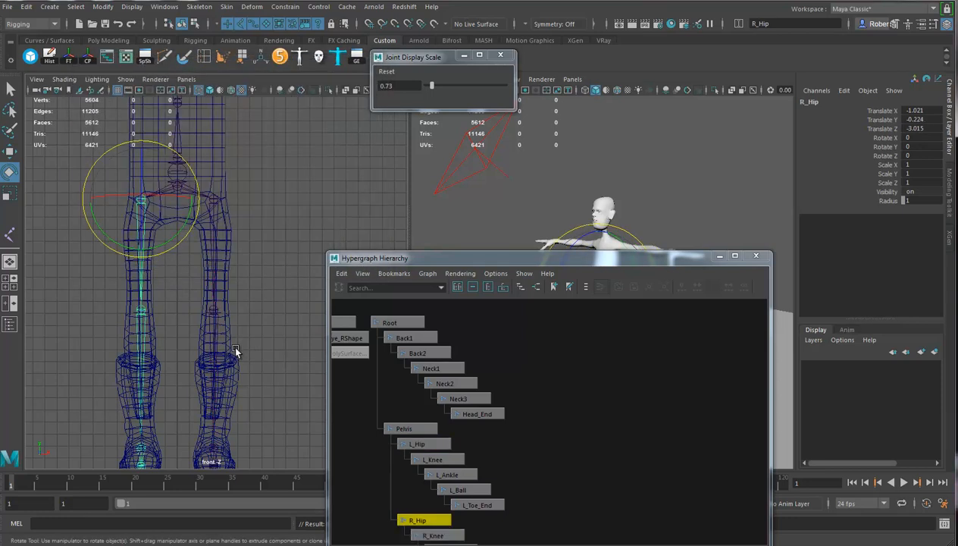
Step: Place a single new joint in the upper chest in the front view, just off the centre line at about X 0.67, Y 34.1
right_click_drag(485, 386, 435, 397, "alt")
middle_click_drag(434, 398, 442, 369, "alt")
middle_click_drag(500, 380, 502, 389, "alt")
middle_click_drag(271, 184, 256, 269, "alt")
mouse_move(256, 233)
middle_mouse_down("alt")
mouse_move(255, 274)
mouse_move(273, 324)
middle_mouse_up("alt")
middle_click_drag(253, 266, 247, 286, "alt")
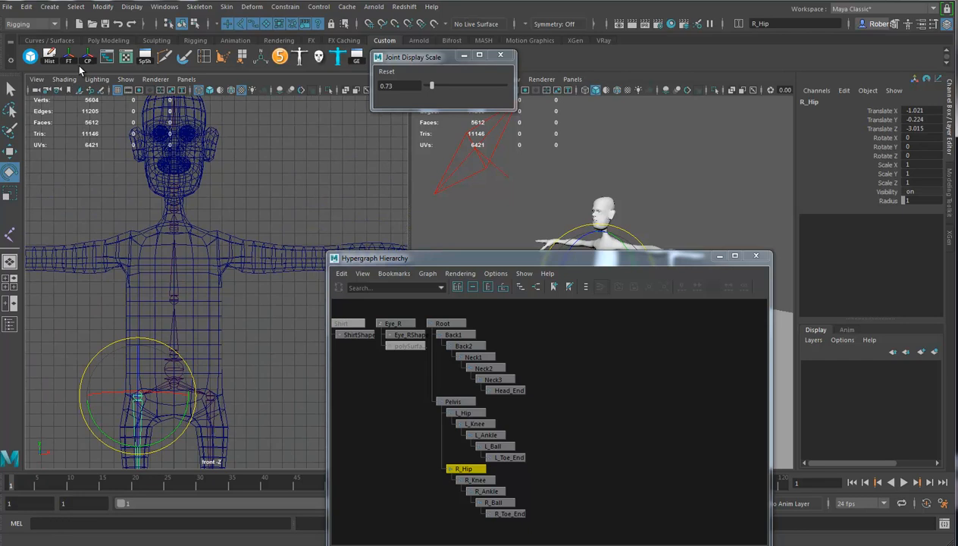
left_click(9, 235)
right_click_drag(231, 237, 164, 270, "alt")
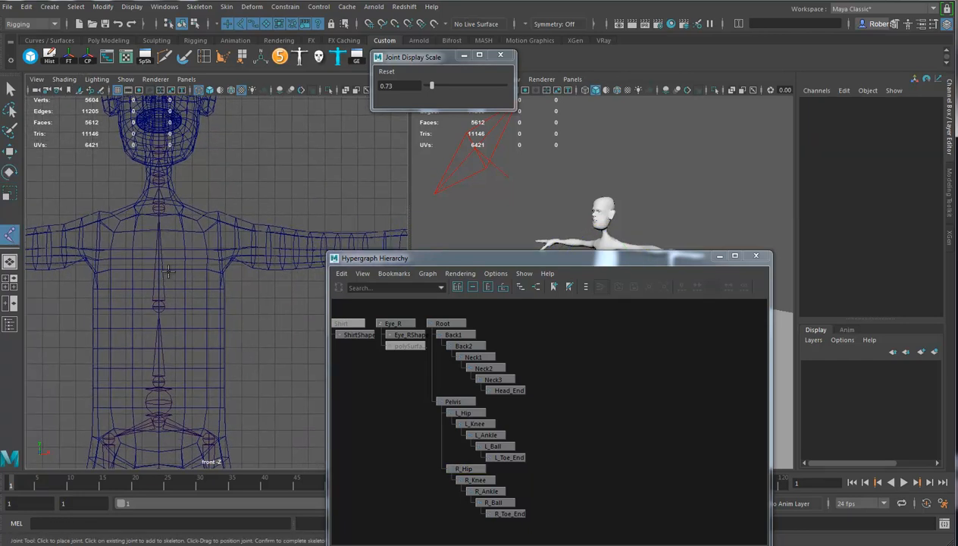
left_click(173, 262)
left_click_drag(174, 262, 169, 261)
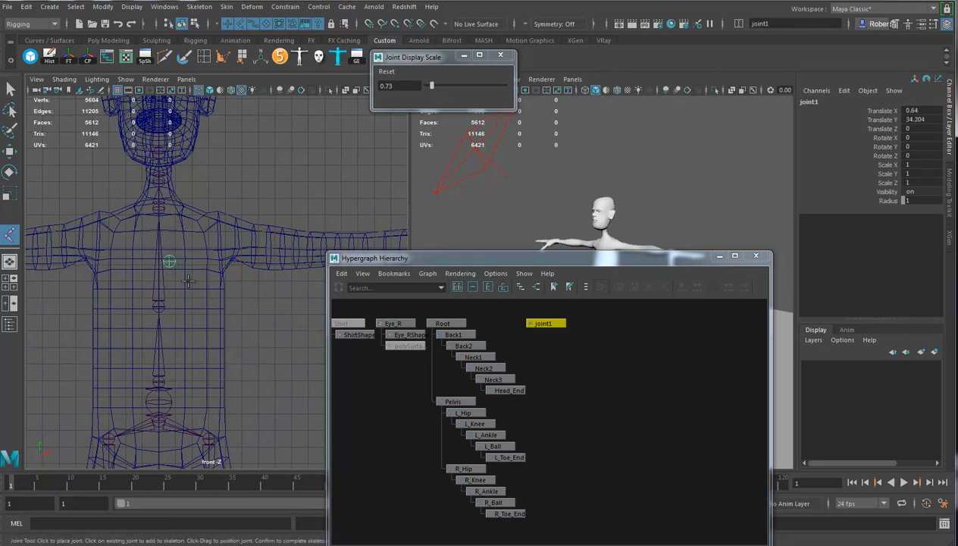
middle_click(170, 260)
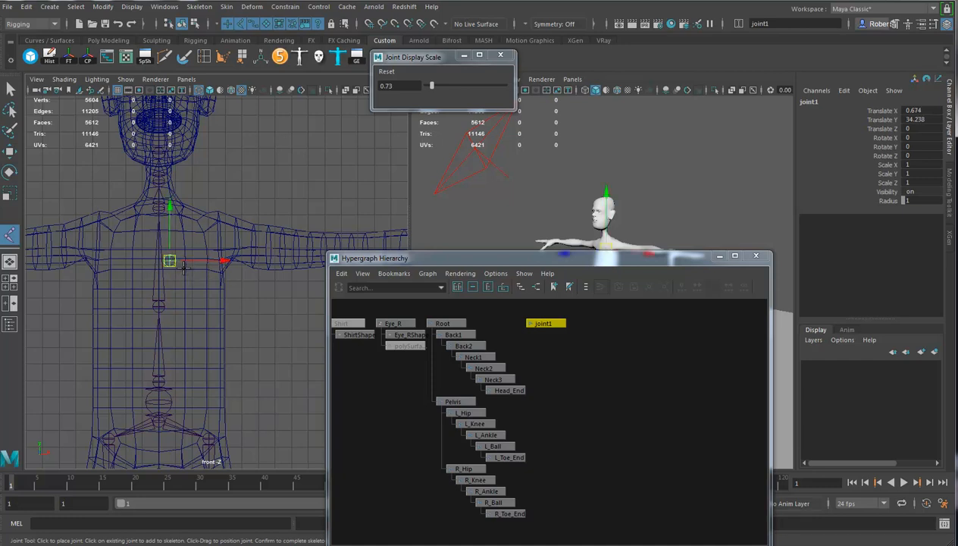
middle_click_drag(169, 261, 169, 263)
Step: Check the new chest joint's depth against the torso in the side view
key("space")
left_click_drag(211, 265, 246, 267)
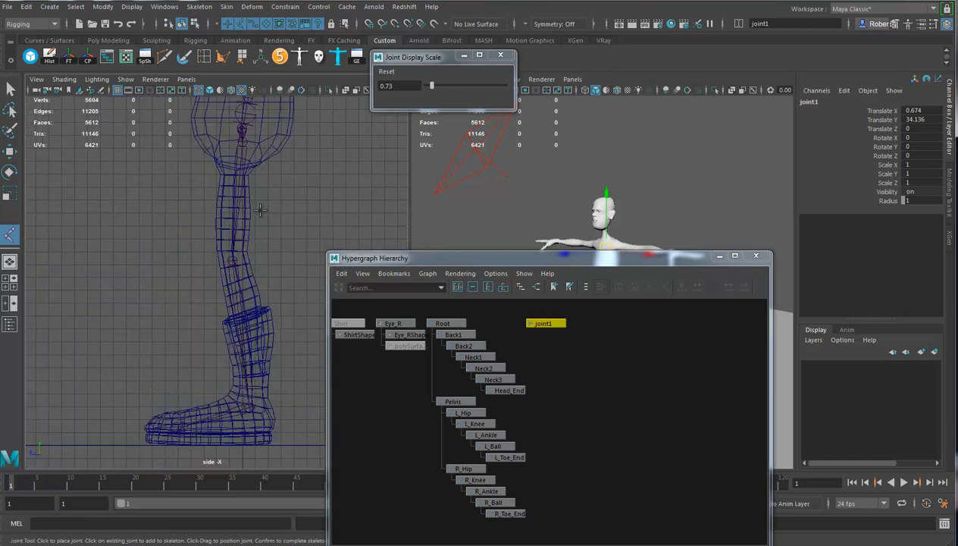
scroll(226, 267, "up", 6)
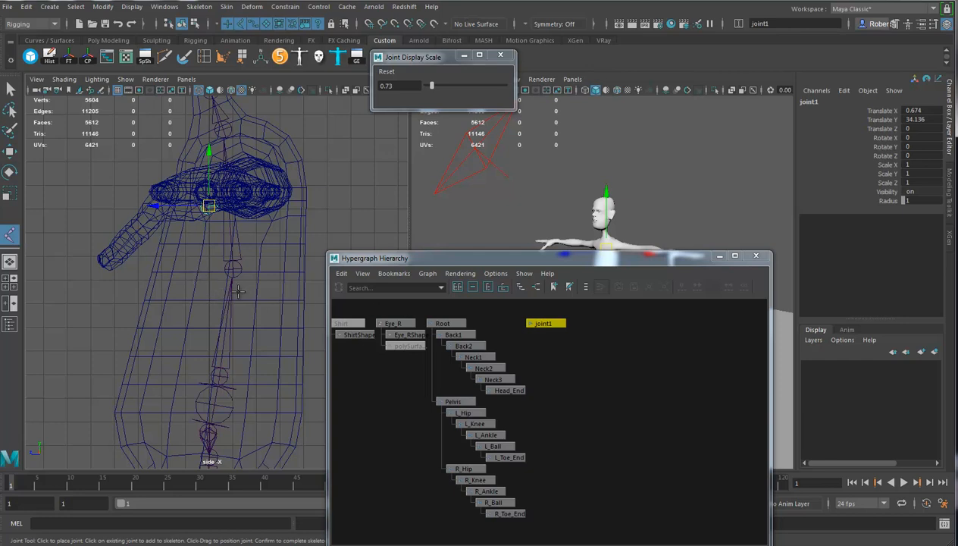
key("w")
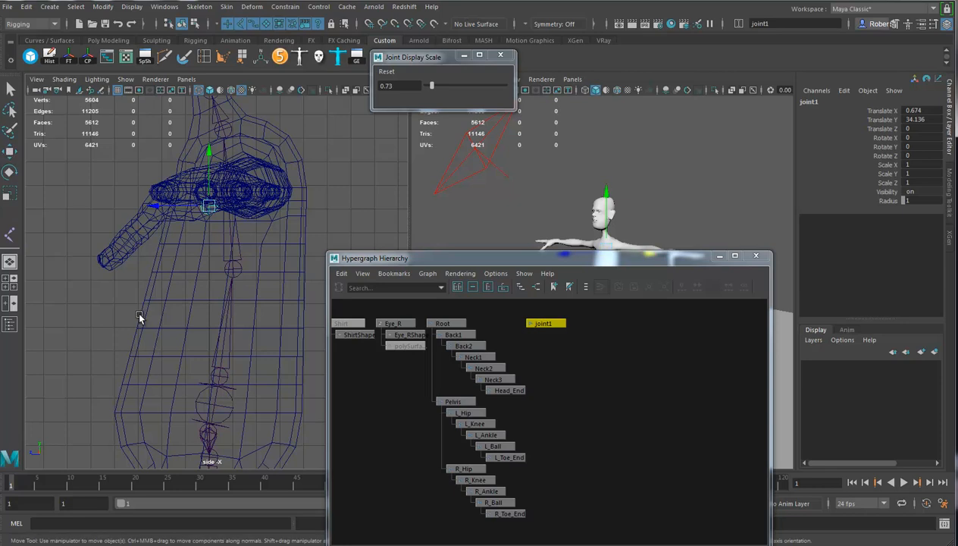
Step: Start an arm joint chain in the top view with a shoulder joint at about X 4.14, Z -1.3, moving the Hypergraph aside
key("space")
left_click_drag(136, 319, 105, 313)
left_click_drag(555, 260, 734, 271)
left_click(273, 324)
right_click_drag(274, 326, 387, 318, "alt")
middle_click_drag(314, 315, 125, 327, "alt")
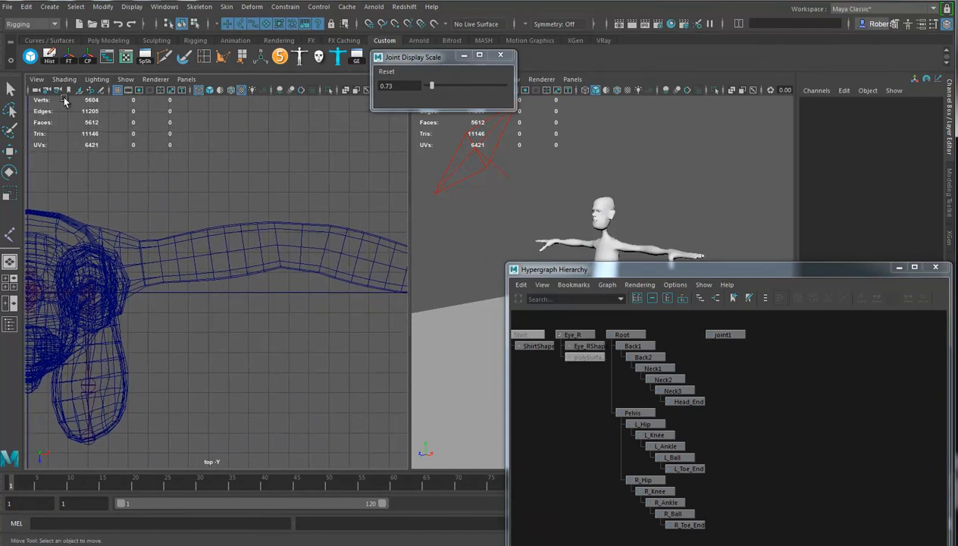
left_click(10, 234)
left_click(125, 267)
left_click_drag(125, 266, 109, 264)
Step: Continue the arm chain with an elbow about 8.6 units from the shoulder and a wrist about 11.4 units beyond, and complete it
middle_click_drag(267, 252, 173, 224, "alt")
left_click(218, 244)
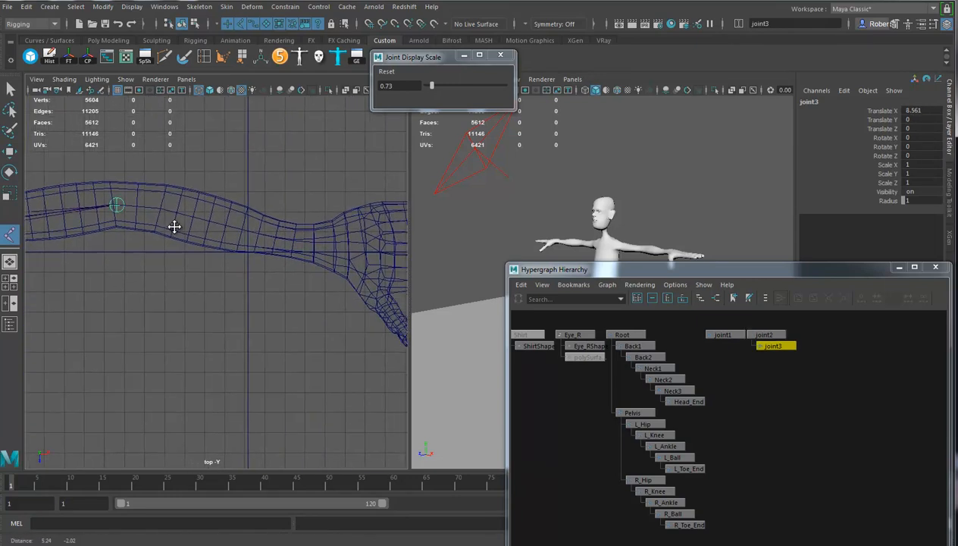
left_click(334, 244)
left_click_drag(334, 244, 335, 241)
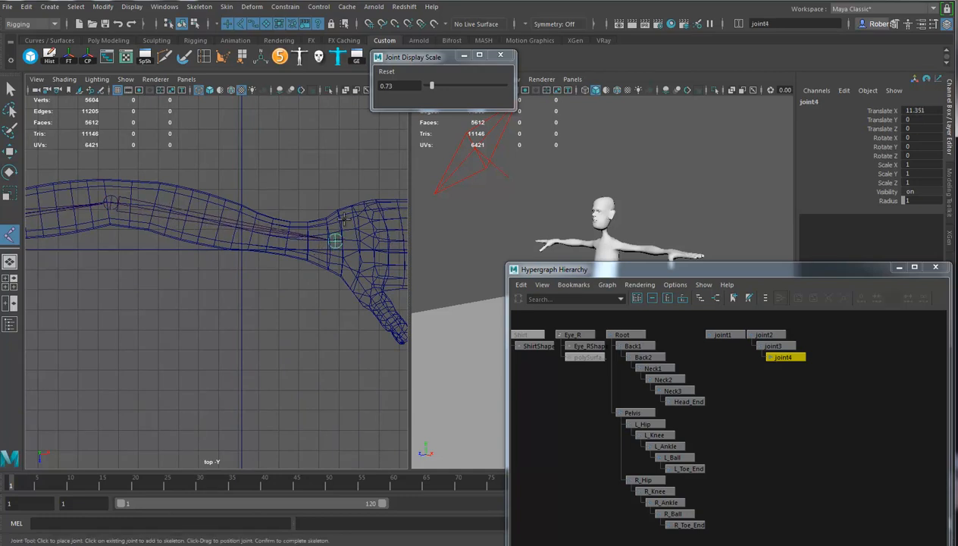
middle_click_drag(279, 253, 326, 254, "alt")
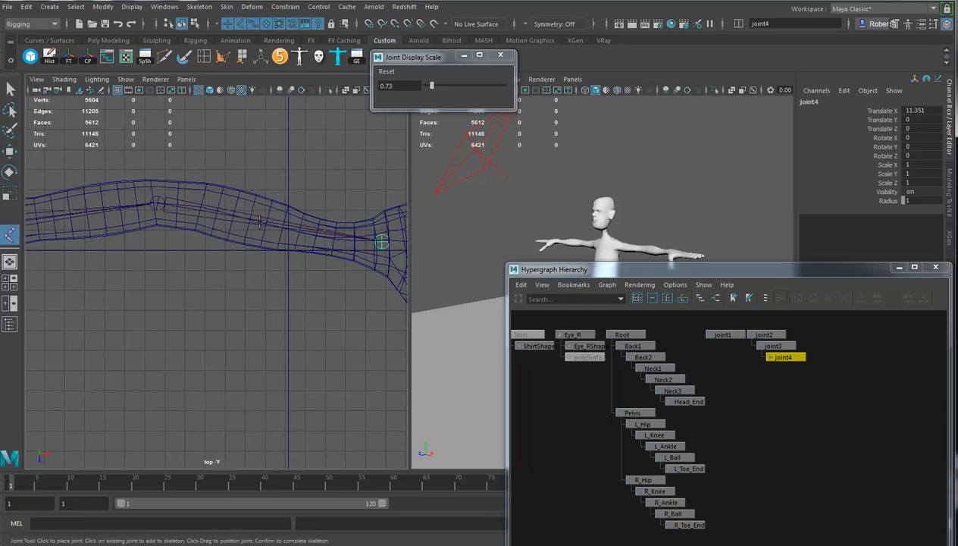
middle_click_drag(246, 211, 320, 202, "alt")
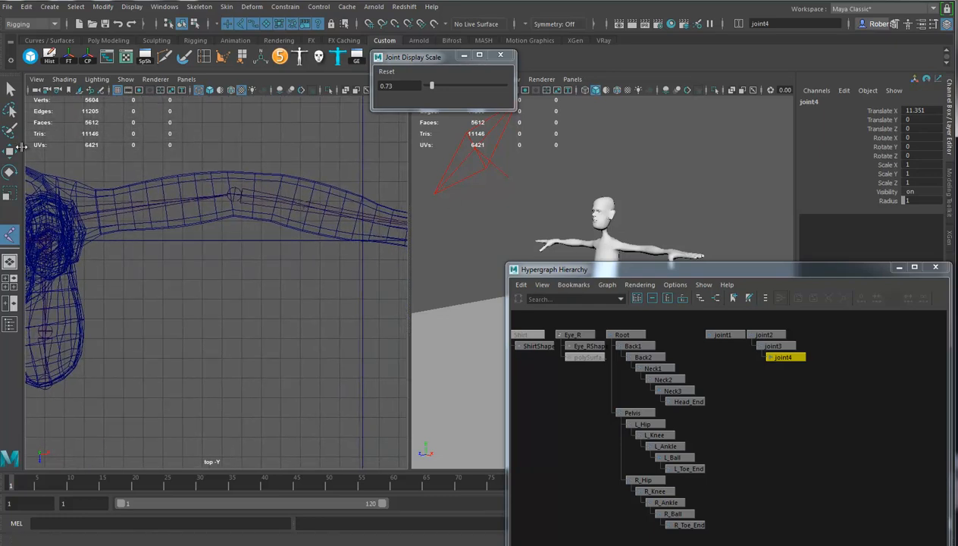
left_click(9, 151)
Step: Select the arm chain's shoulder joint and check the chain's height in the front and perspective views, with the Hypergraph moved out of the way
key("space")
left_click_drag(133, 244, 134, 275)
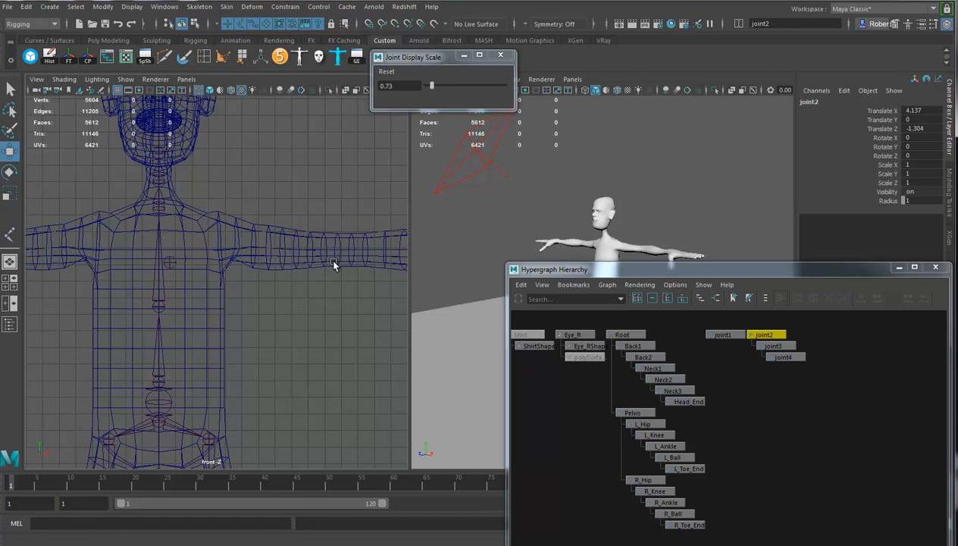
left_click_drag(541, 246, 454, 231, "alt")
right_click_drag(256, 179, 269, 195, "alt")
scroll(268, 199, "down", 5)
middle_click_drag(273, 279, 259, 167, "alt")
right_click_drag(319, 248, 169, 252, "alt")
key("q")
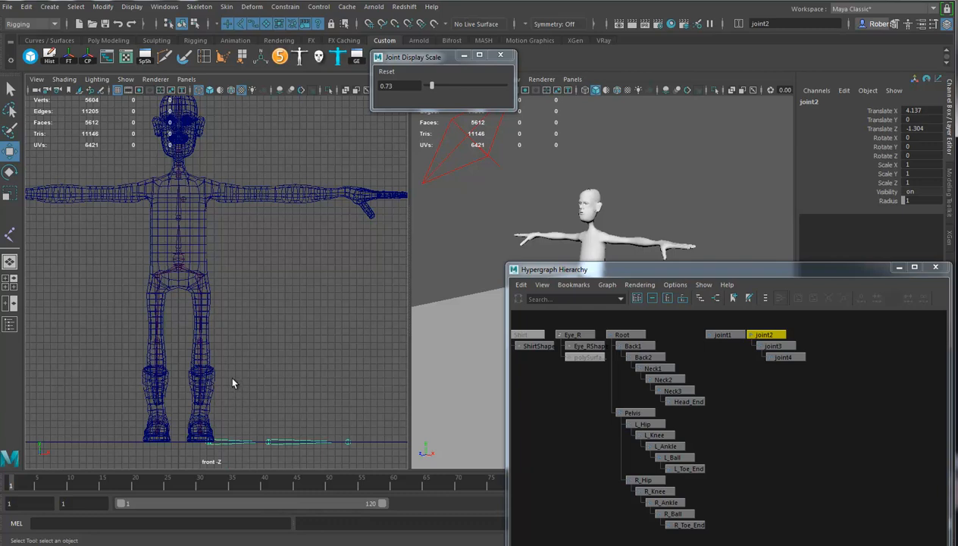
left_click_drag(686, 270, 652, 493)
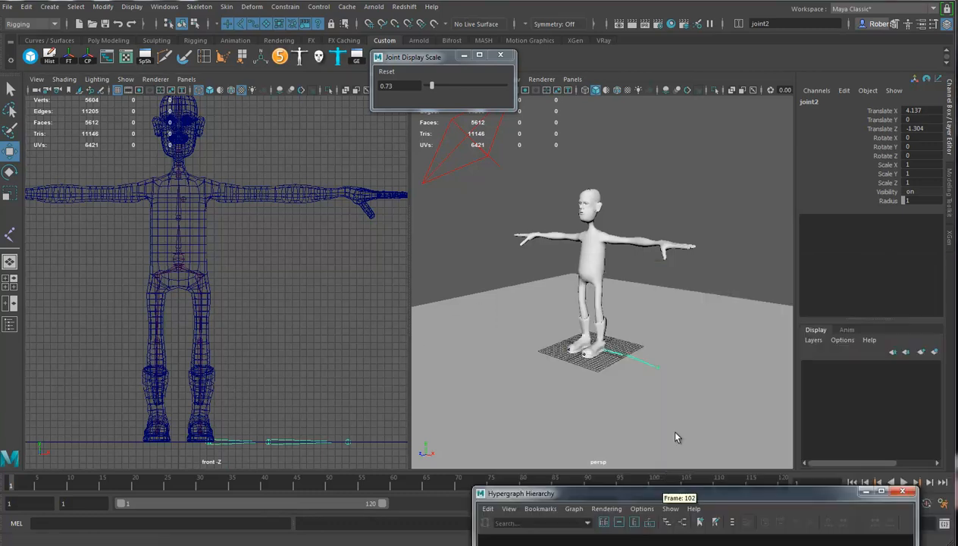
left_click_drag(637, 372, 596, 375, "alt")
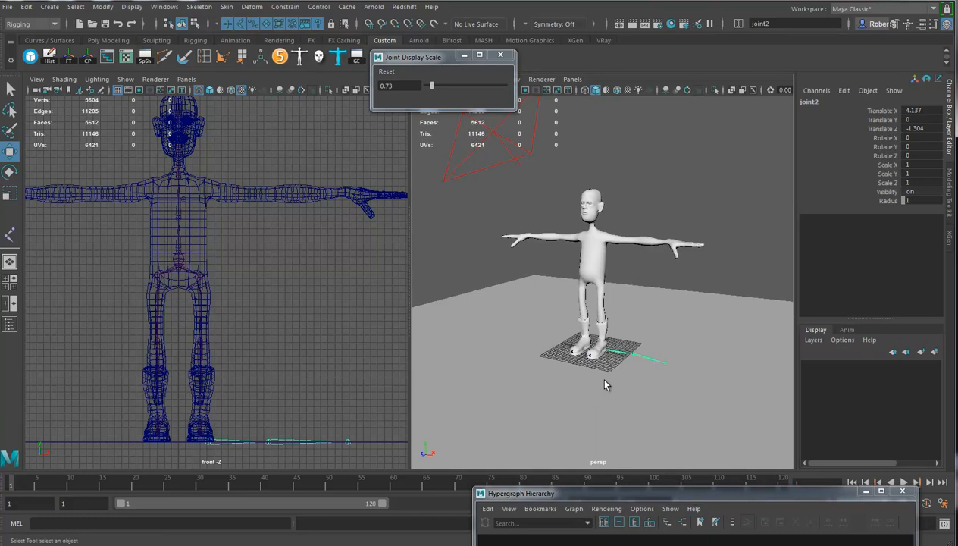
Step: Reset the active tool's settings to their defaults and close the settings
double_click(11, 152)
left_click(227, 95)
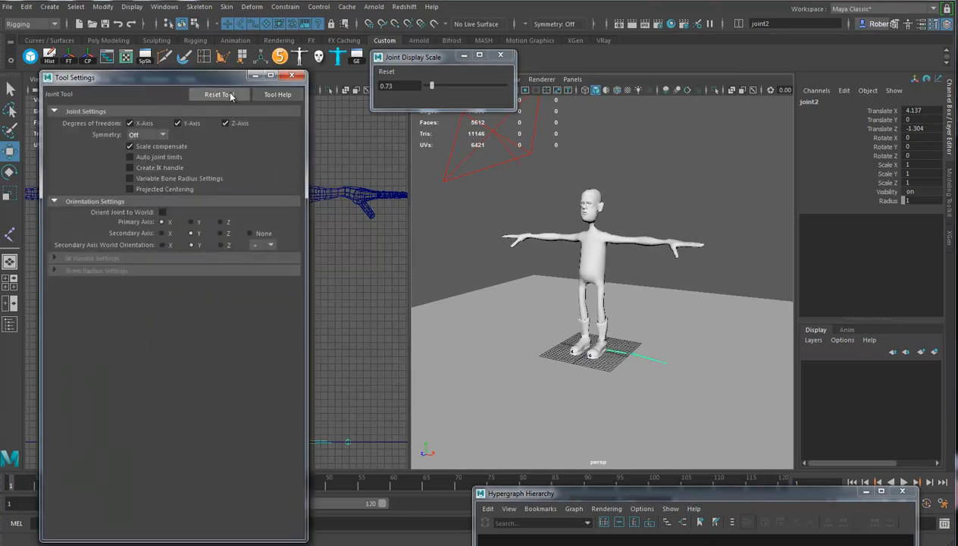
left_click(292, 75)
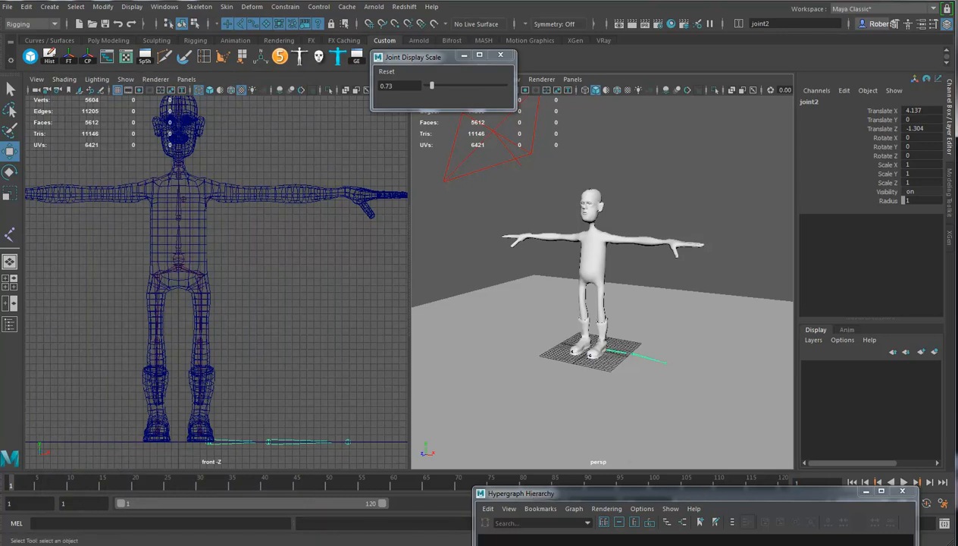
Step: Raise the arm joint chain to shoulder height inside the mesh, with Translate Y at about 35.5
key("w")
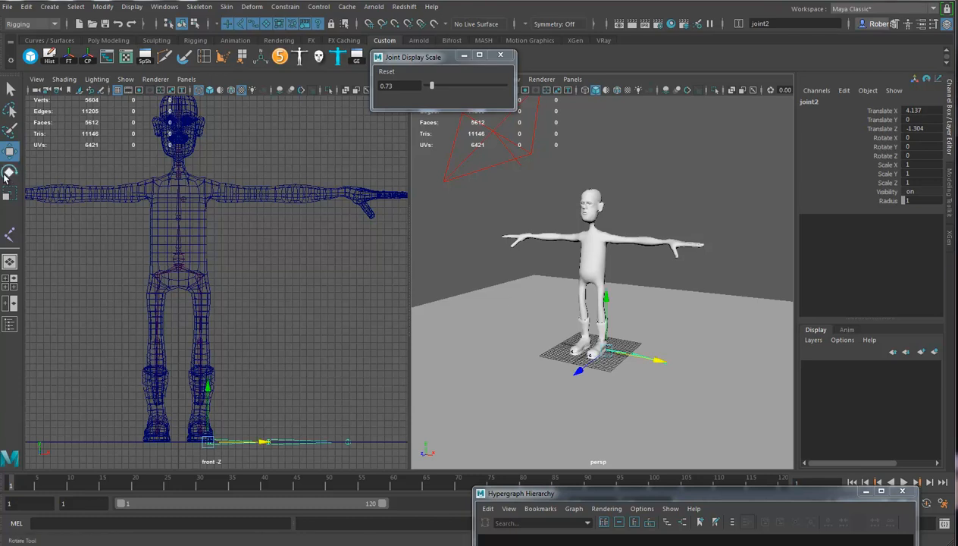
left_click_drag(607, 307, 607, 180)
right_click_drag(216, 362, 252, 342, "alt")
middle_click_drag(253, 322, 173, 368, "alt")
right_click_drag(173, 369, 302, 380, "alt")
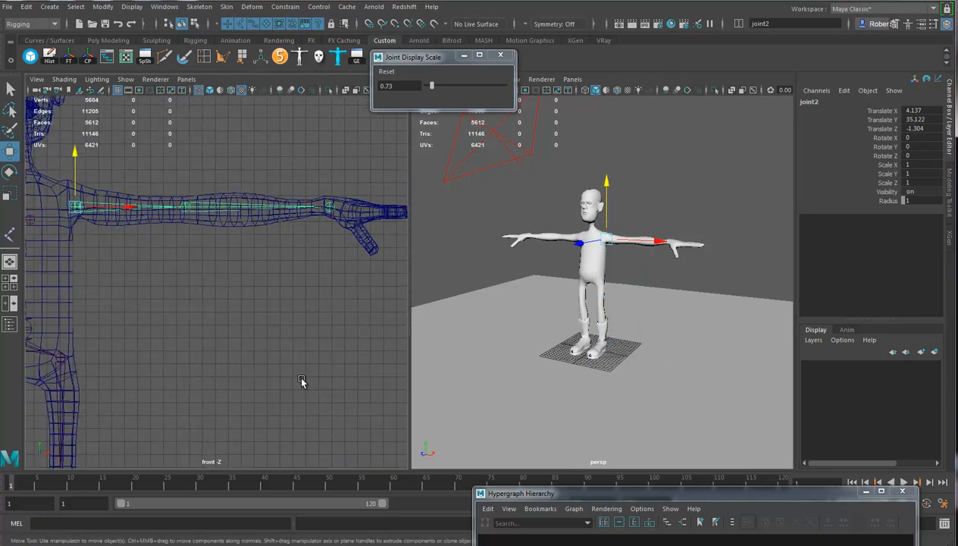
middle_click_drag(220, 352, 236, 374, "alt")
left_click_drag(91, 178, 90, 169)
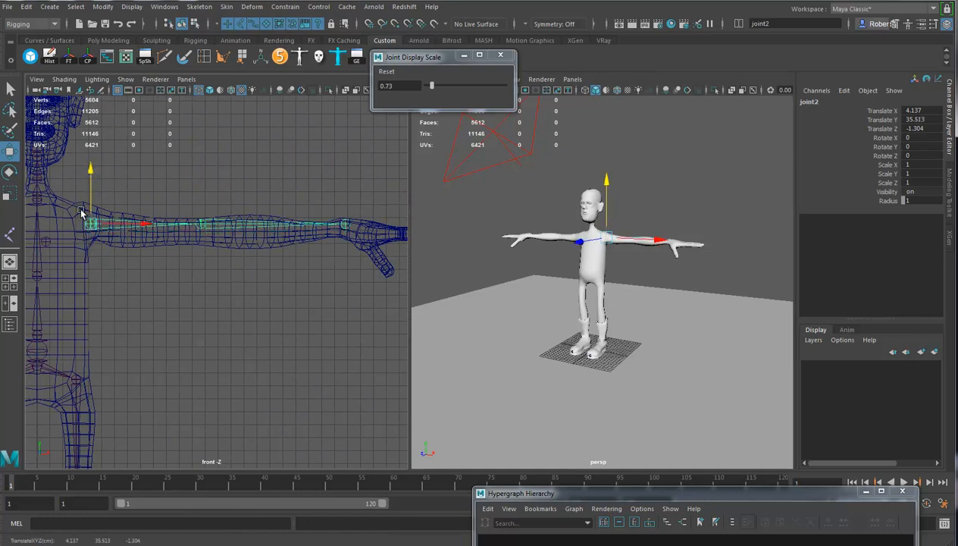
middle_click_drag(112, 256, 128, 261, "alt")
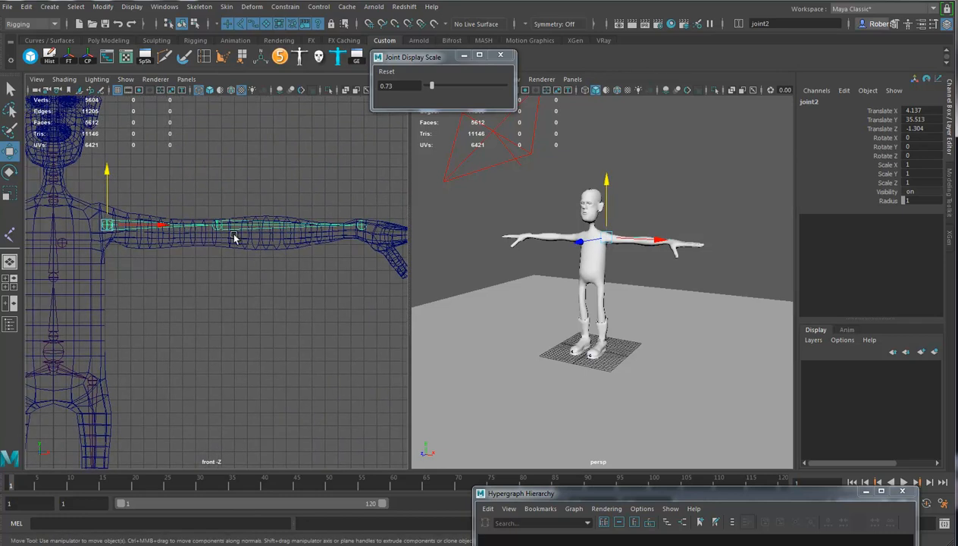
Step: Rotate the arm chain at its shoulder joint by about -0.9 degrees in Z to follow the arm mesh
left_click(9, 171)
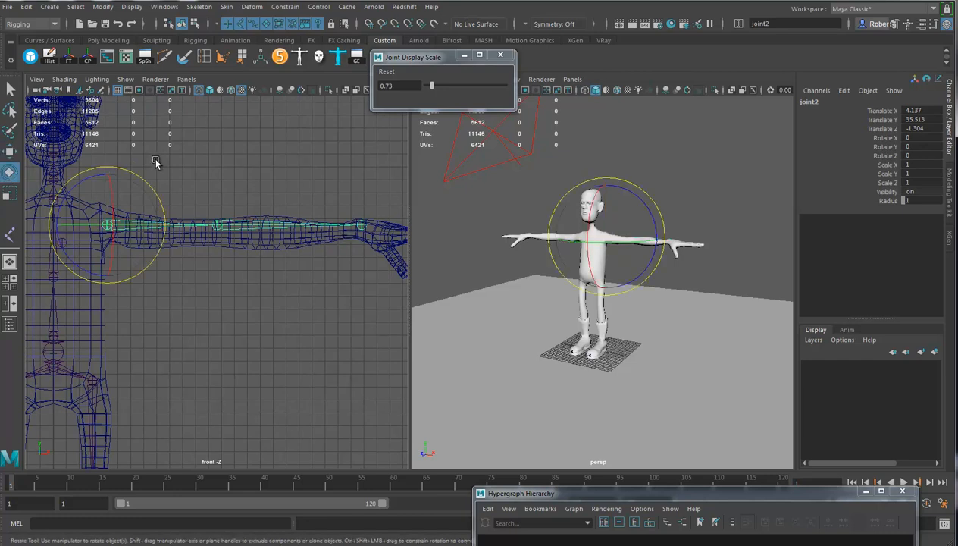
left_click_drag(144, 182, 149, 181)
mouse_move(221, 268)
middle_mouse_down("alt")
mouse_move(269, 254)
mouse_move(207, 279)
middle_mouse_up("alt")
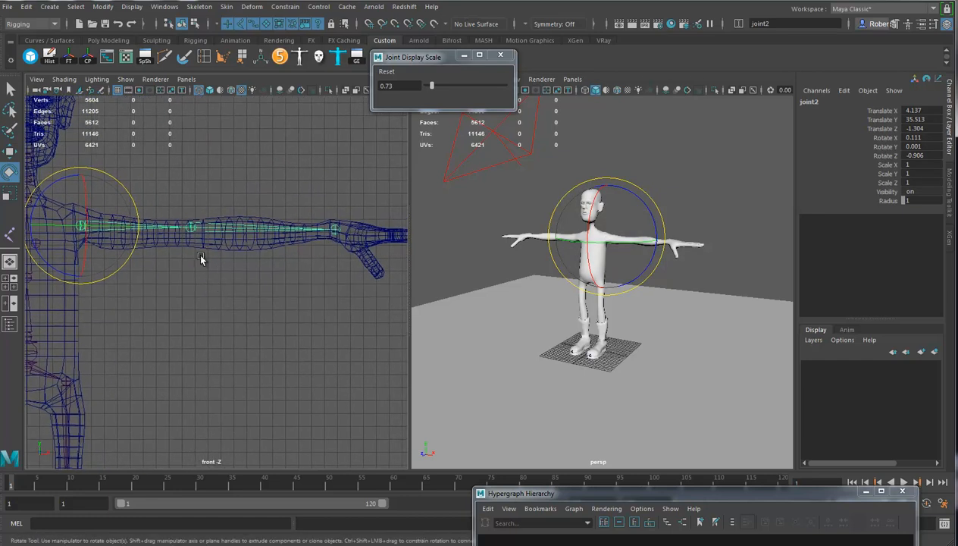
Step: Select the edge loop around the body mesh's arm near the elbow and set symmetry to World X
left_click(216, 249)
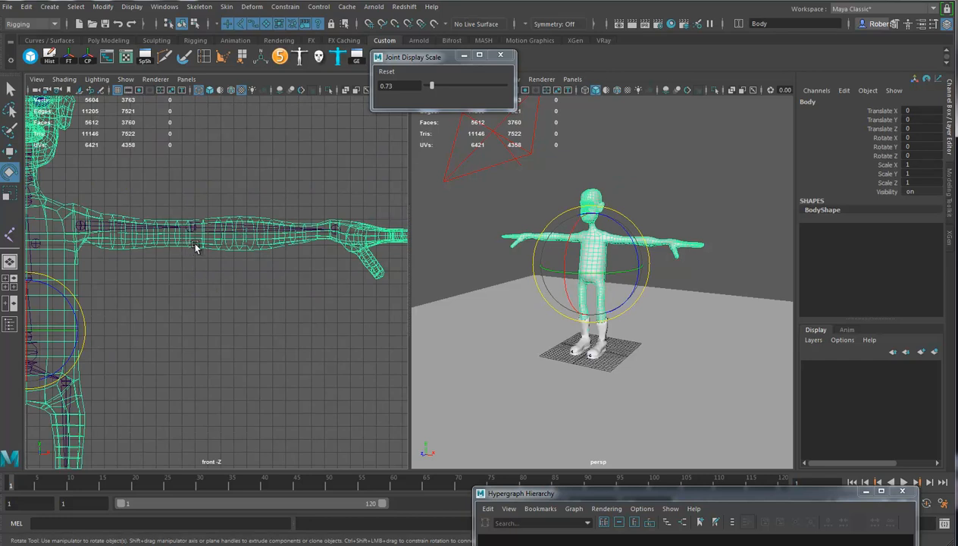
right_click_drag(198, 240, 202, 254)
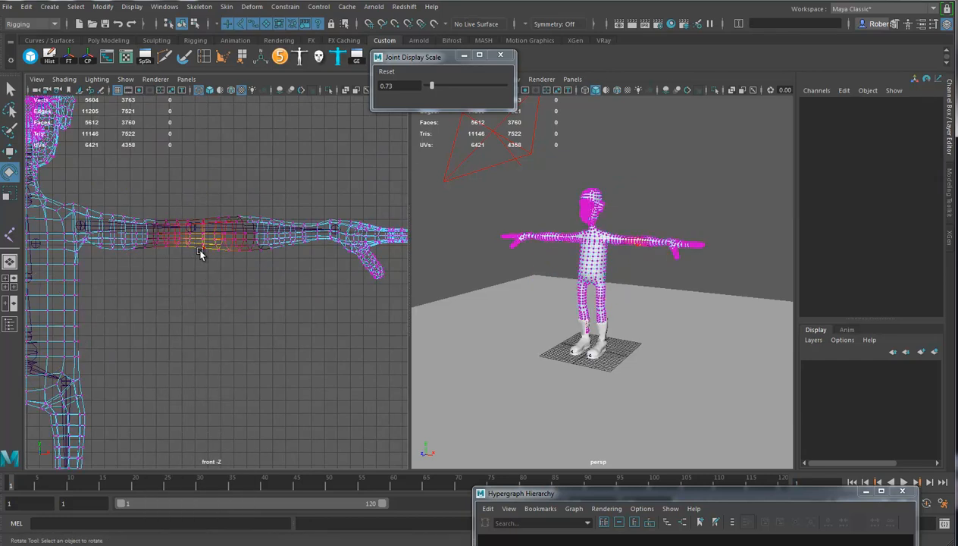
left_click_drag(198, 253, 208, 210)
left_click(274, 243)
right_click_drag(222, 242, 211, 235)
double_click(201, 242)
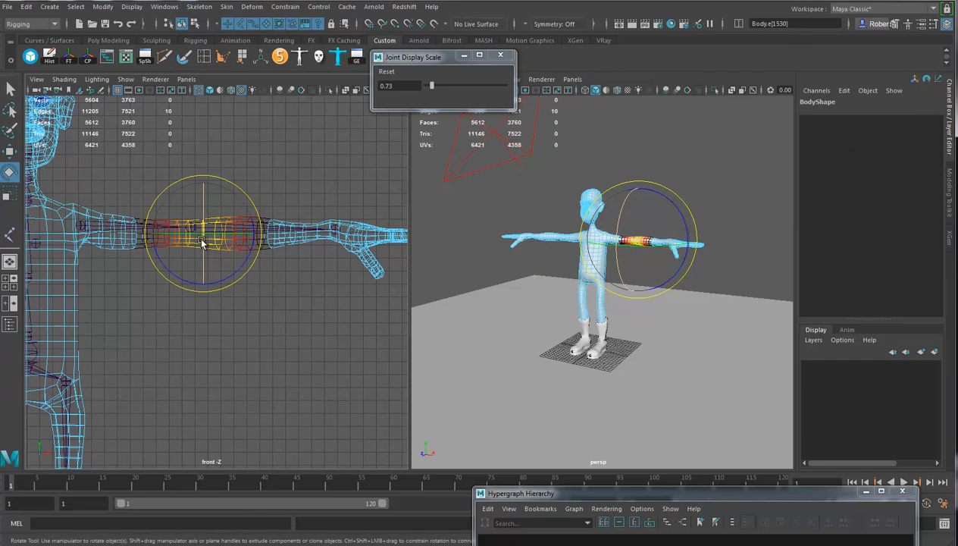
left_click(526, 24)
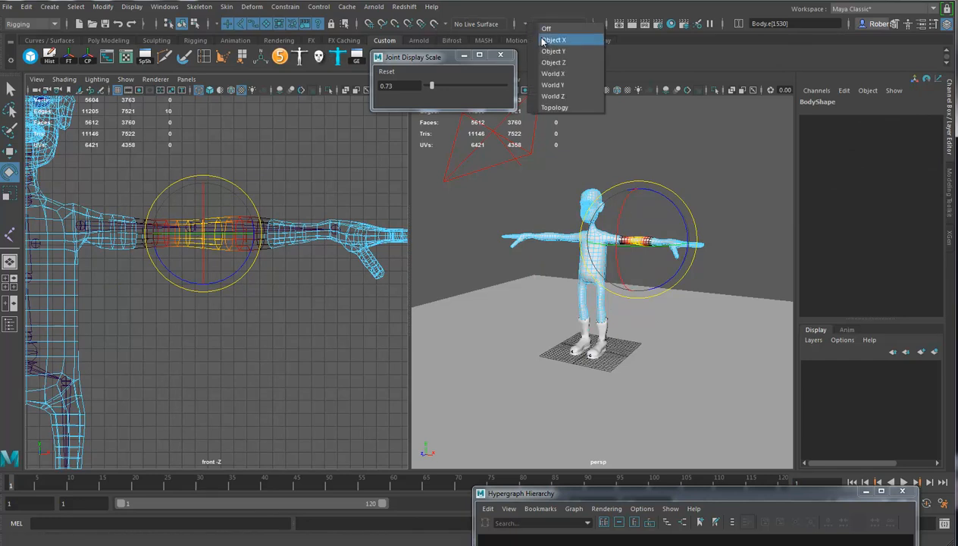
left_click(552, 73)
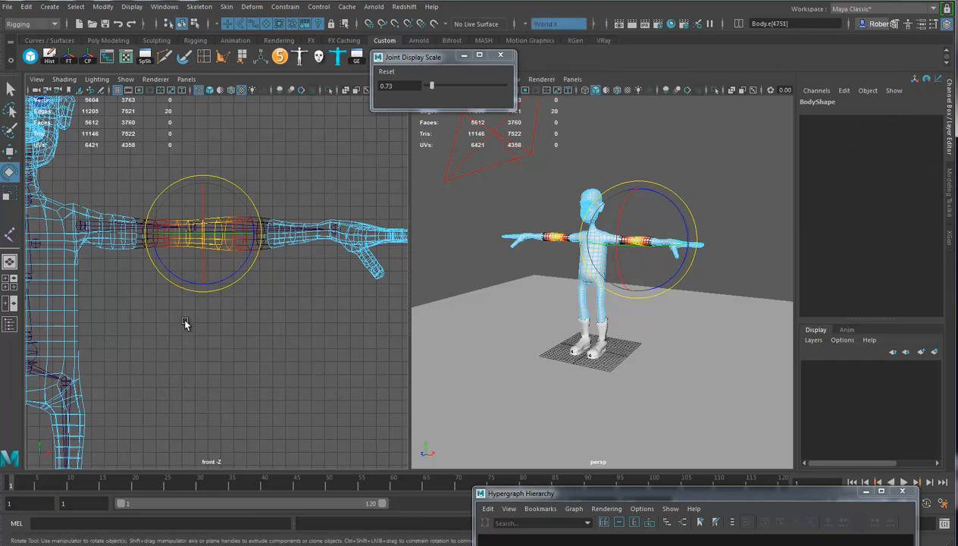
Step: Enlarge the soft selection falloff radius to about 10.7 and nudge the elbow edge loop slightly upward
left_click_drag(185, 319, 306, 317)
key("w")
left_click_drag(203, 178, 203, 177)
left_click_drag(241, 346, 357, 348)
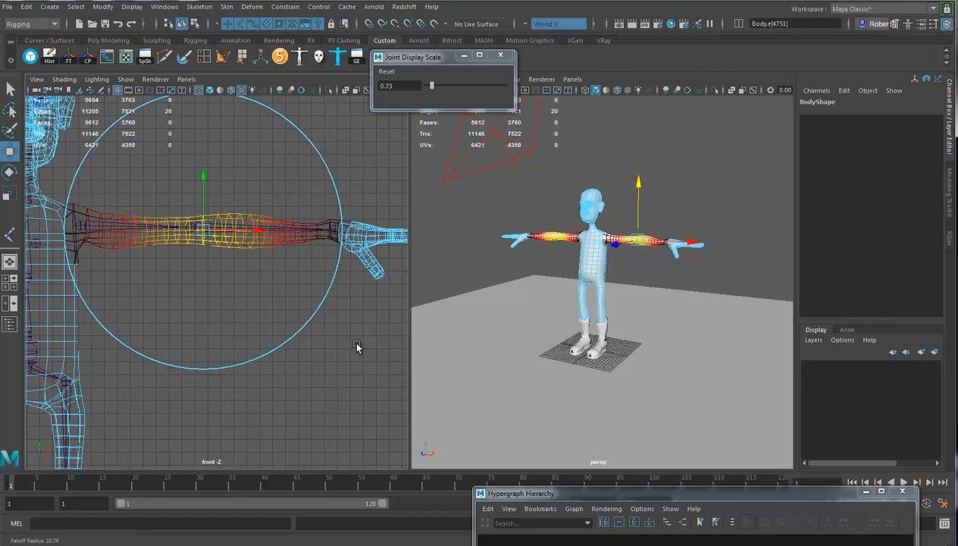
left_click_drag(203, 179, 203, 178)
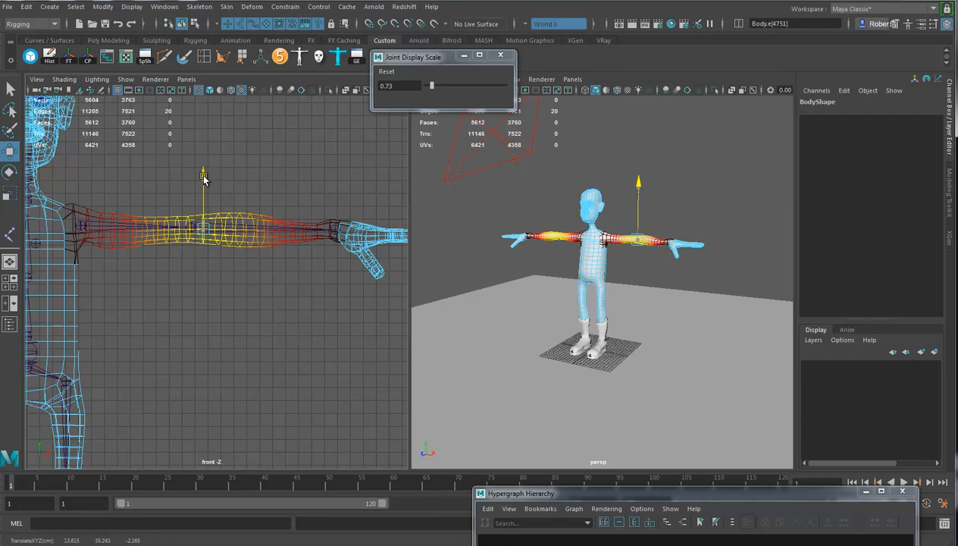
Step: Nudge the upper-arm and forearm edges slightly to fit the joints, and return to object mode with soft selection off
left_click(135, 224)
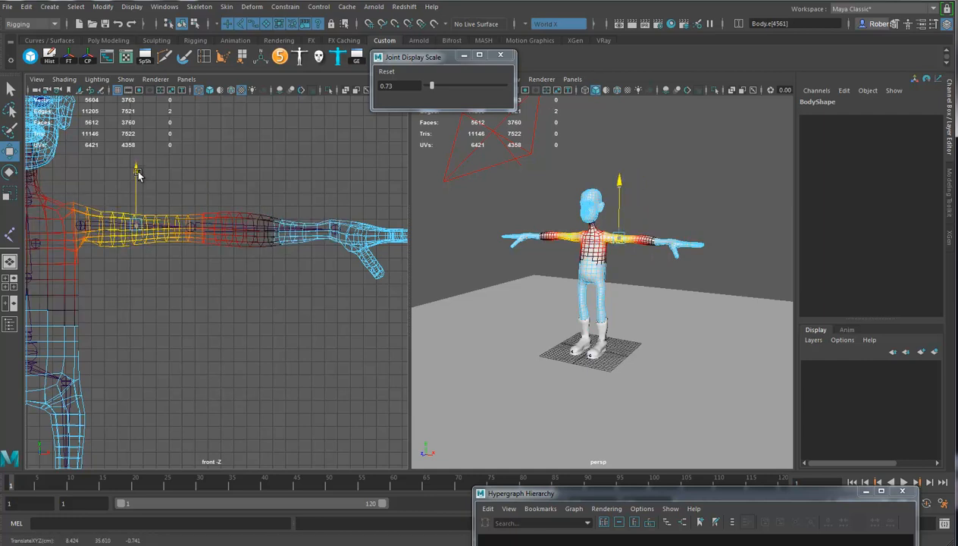
left_click_drag(138, 174, 138, 172)
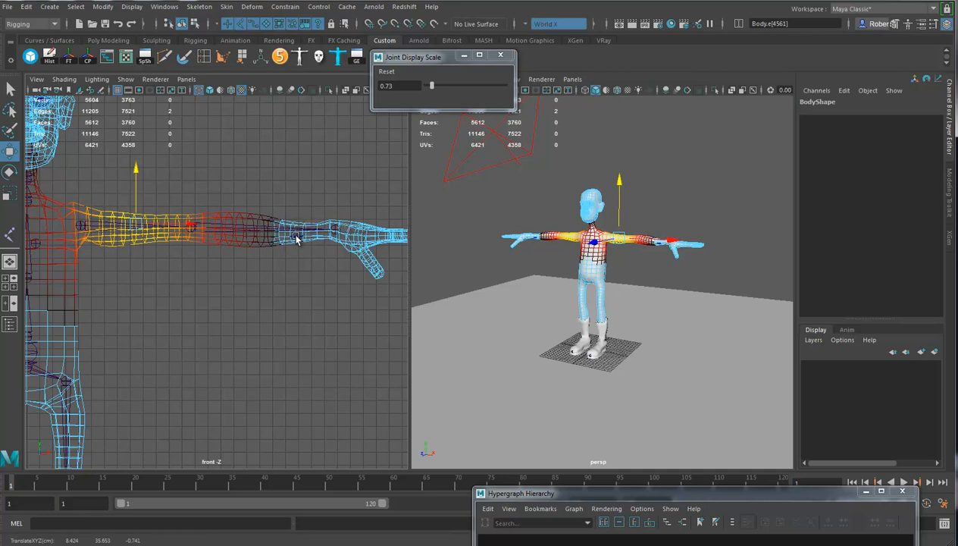
left_click(295, 235)
left_click_drag(295, 212, 295, 212)
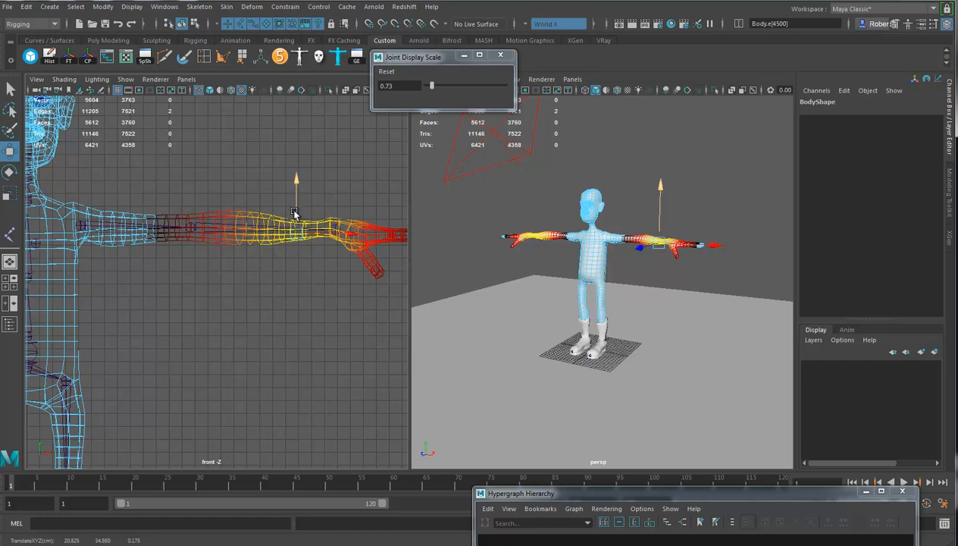
right_click_drag(222, 217, 271, 212)
middle_click_drag(209, 278, 229, 274, "alt")
mouse_move(594, 291)
left_mouse_down("alt")
mouse_move(573, 306)
mouse_move(585, 321)
mouse_move(602, 297)
left_mouse_up("alt")
key("b")
middle_click_drag(289, 302, 191, 308, "alt")
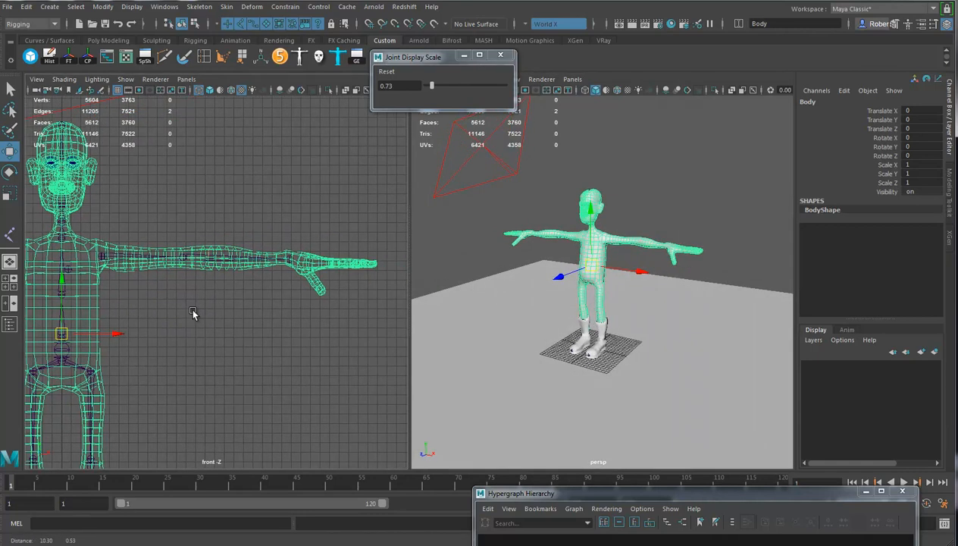
Step: Parent the arm chain's shoulder joint to the clavicle joint in the chest
left_click(136, 261)
key("f")
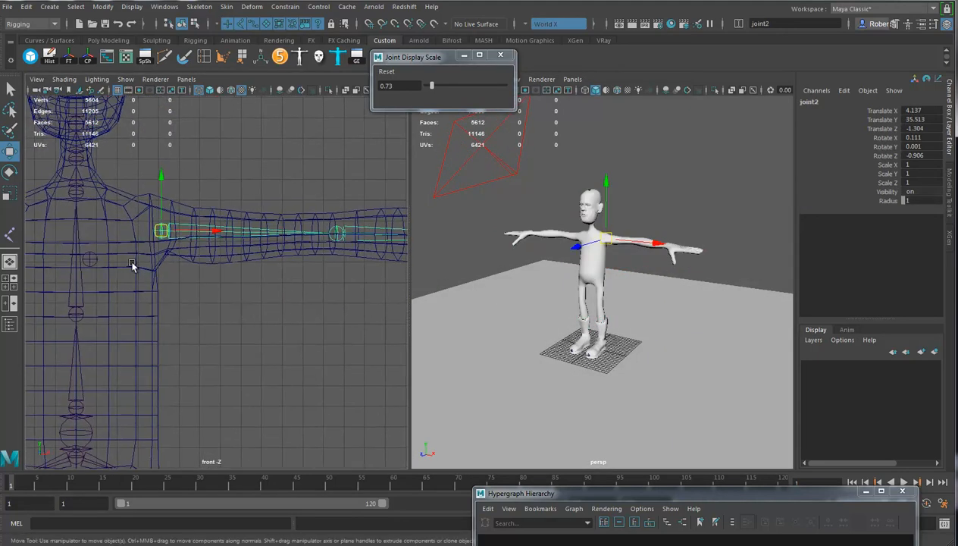
middle_click_drag(131, 262, 190, 294, "alt")
left_click(159, 280, "shift")
key("p")
middle_click_drag(297, 316, 188, 299, "alt")
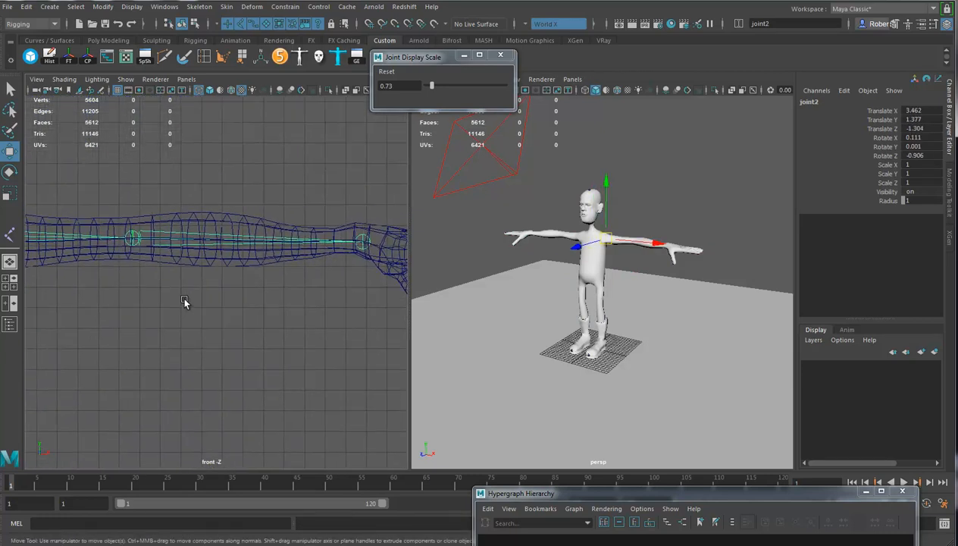
Step: Insert a joint in the forearm about 7.5 units from the elbow, working in a maximized perspective view
key("space")
left_click(237, 237)
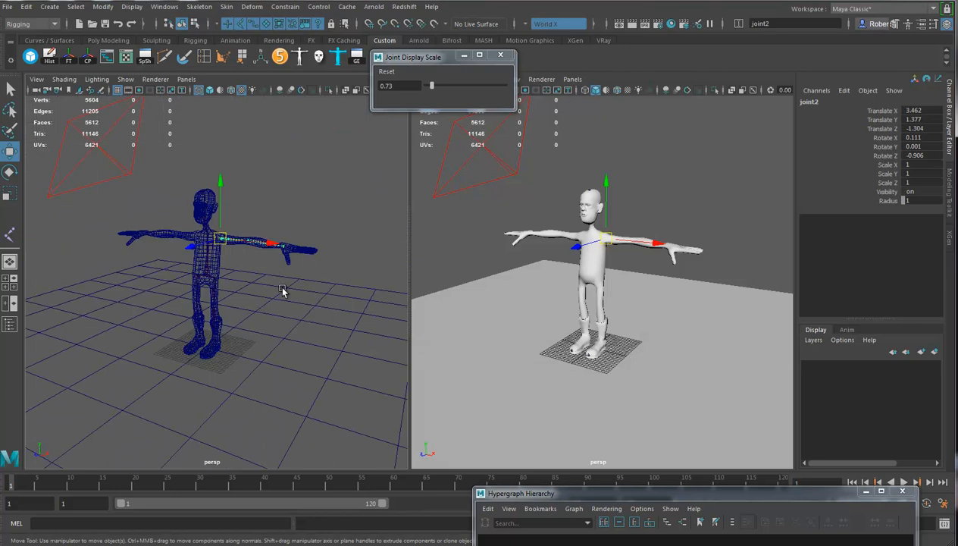
key("space")
left_click_drag(298, 319, 327, 333, "alt")
right_click_drag(327, 333, 612, 359, "alt")
left_click_drag(611, 359, 466, 318, "alt")
right_click_drag(466, 318, 519, 324, "alt")
middle_click_drag(472, 289, 446, 306, "alt")
left_click(199, 6)
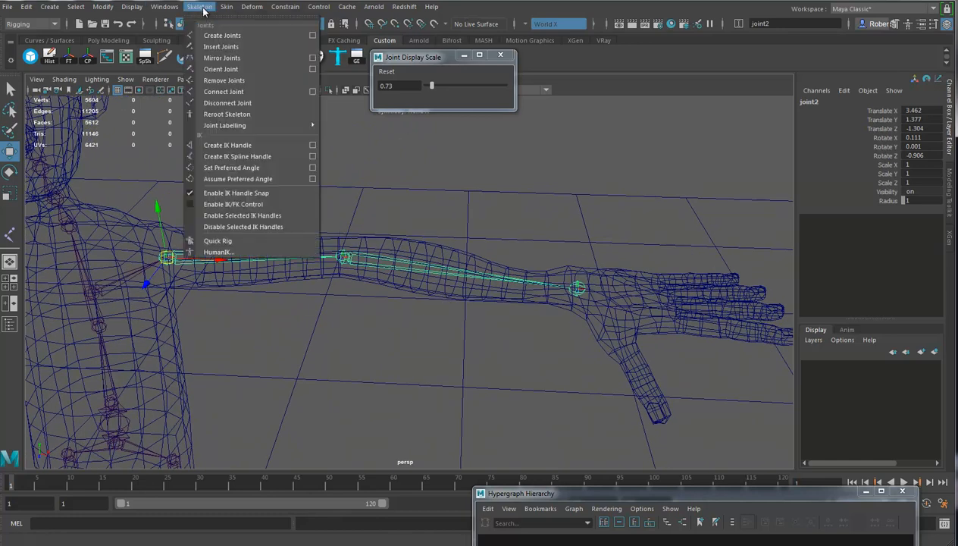
left_click(221, 47)
left_click_drag(345, 255, 493, 277)
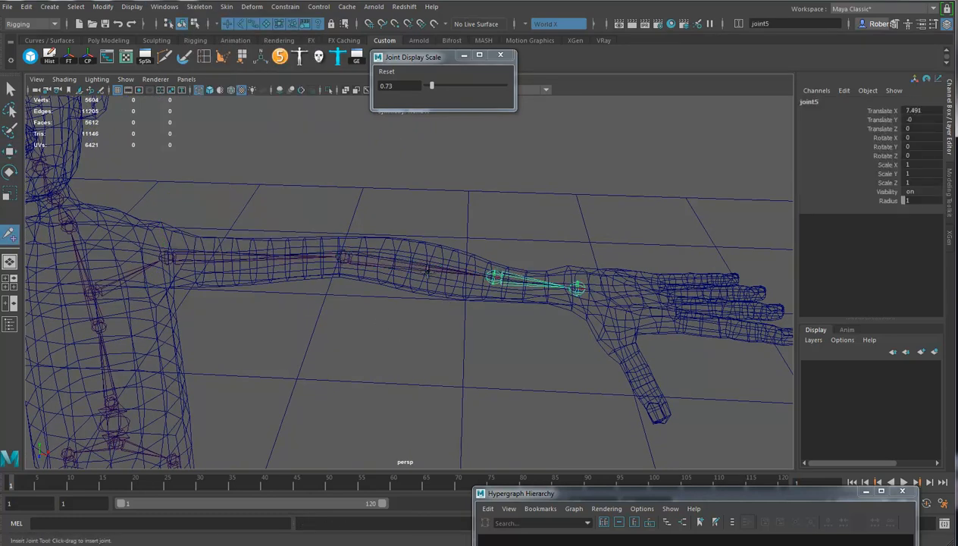
key("w")
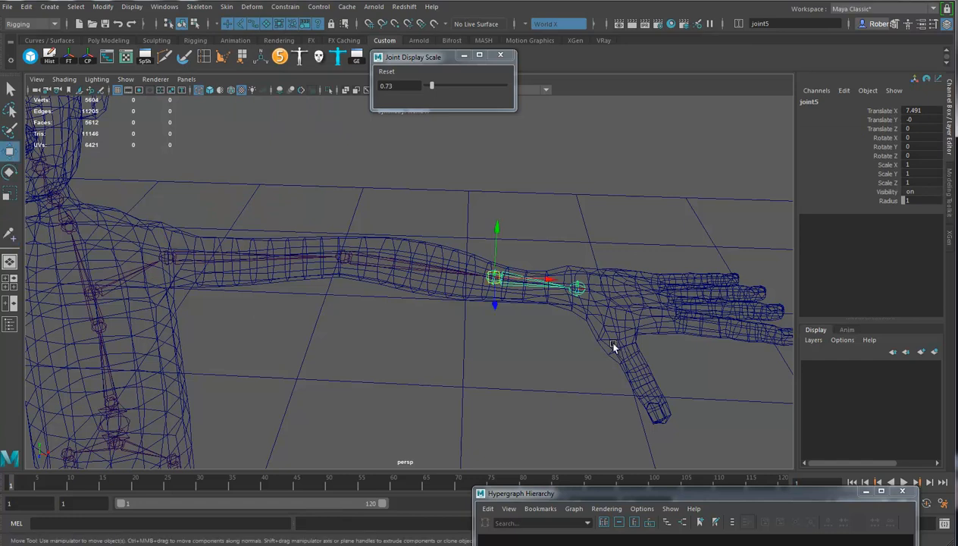
Step: Check the hierarchy order of the elbow, forearm and wrist joints in the viewport and the Hypergraph
left_click(574, 287)
left_click(342, 256)
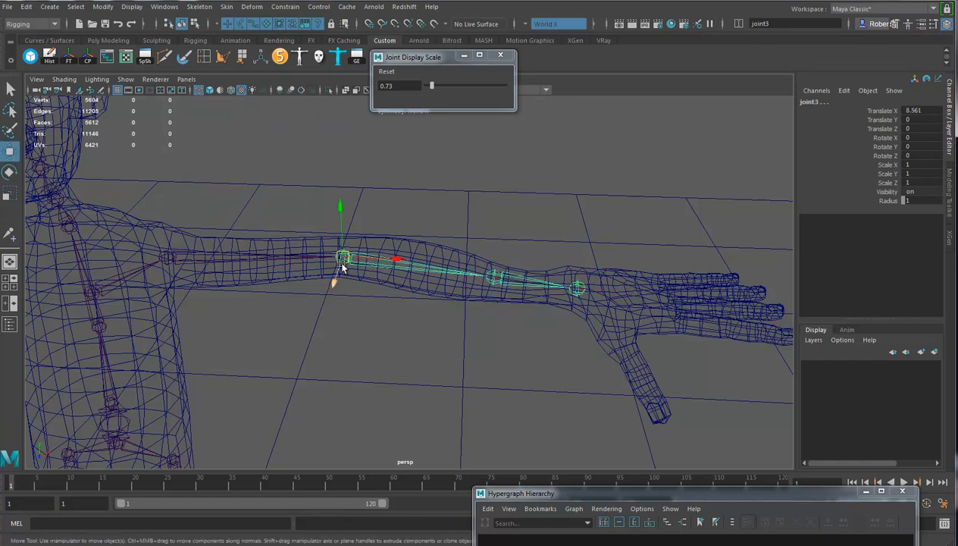
key("Down")
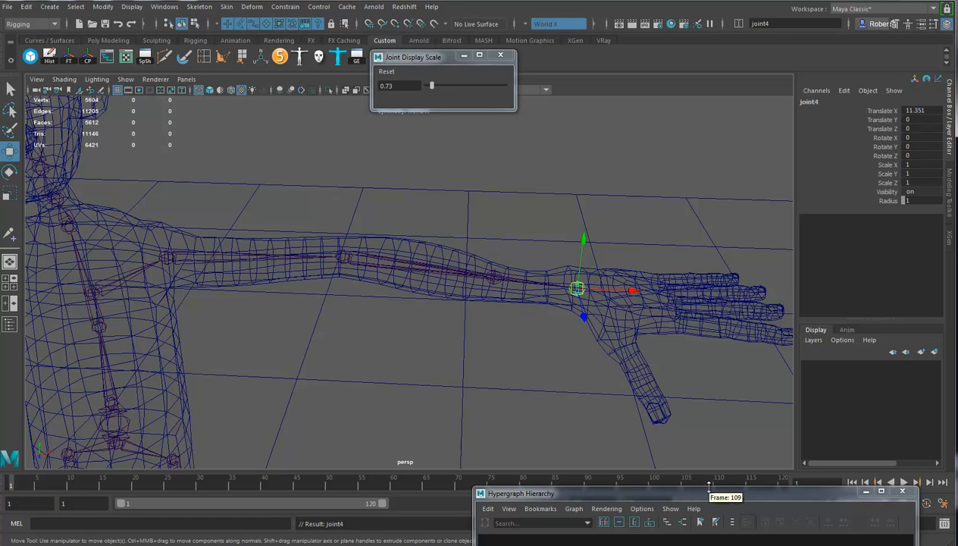
left_click_drag(549, 378, 485, 353, "alt")
left_click_drag(608, 496, 294, 170)
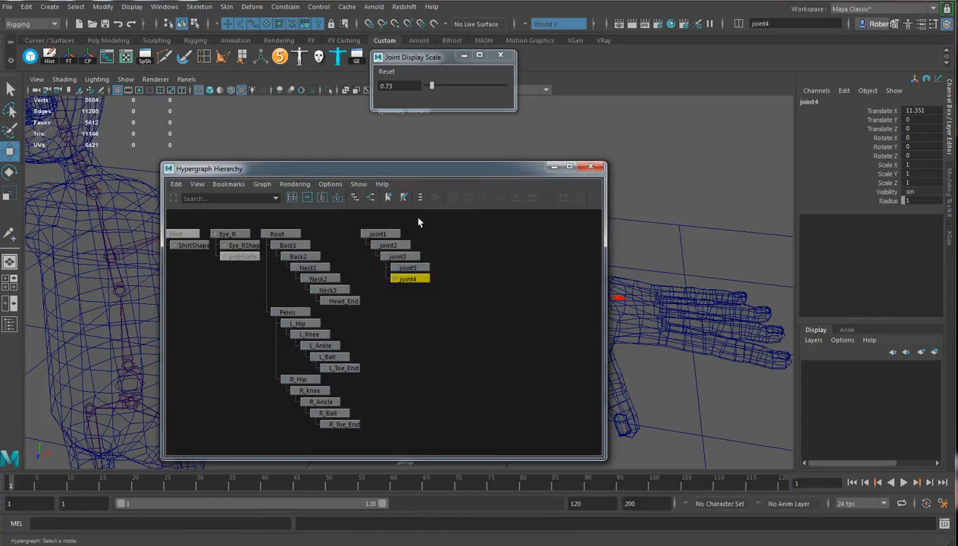
Step: Rename the arm chain's top joint in the chest as Clav
left_click(379, 233)
left_click_drag(306, 165, 538, 213)
right_click_drag(356, 256, 307, 246, "alt")
middle_click_drag(307, 247, 263, 219, "alt")
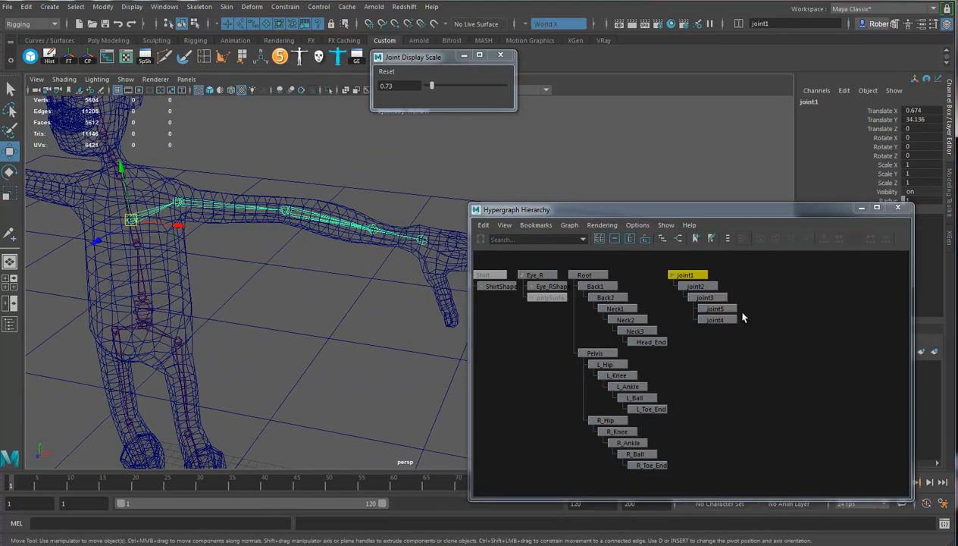
left_click(866, 102)
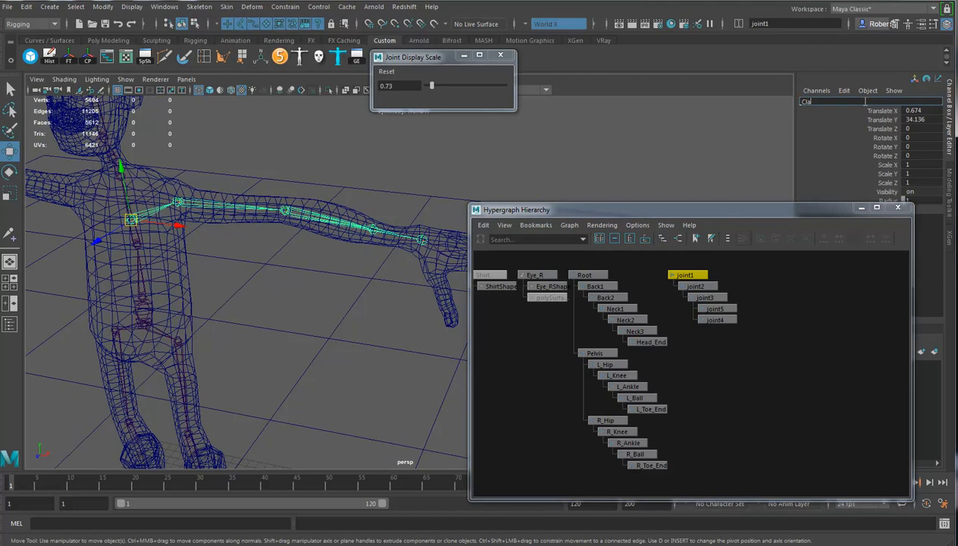
key("Return")
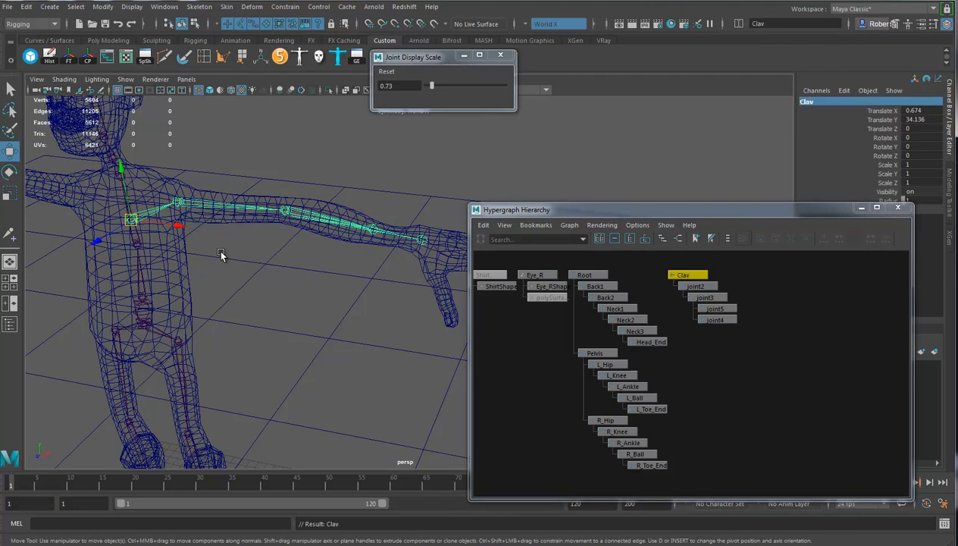
Step: Rename the joint directly below Clav as Shoulder
key("Down")
left_click(823, 102)
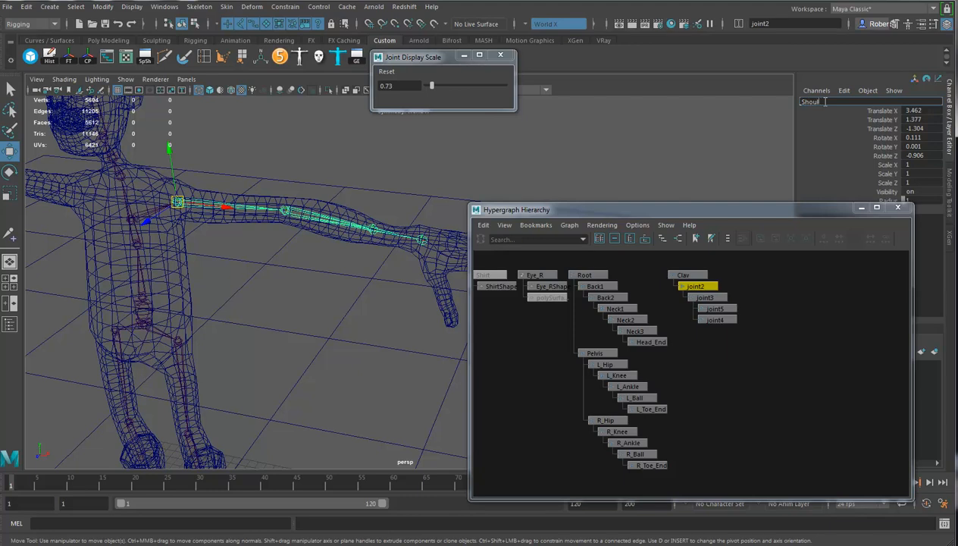
type("Shoulder")
key("Return")
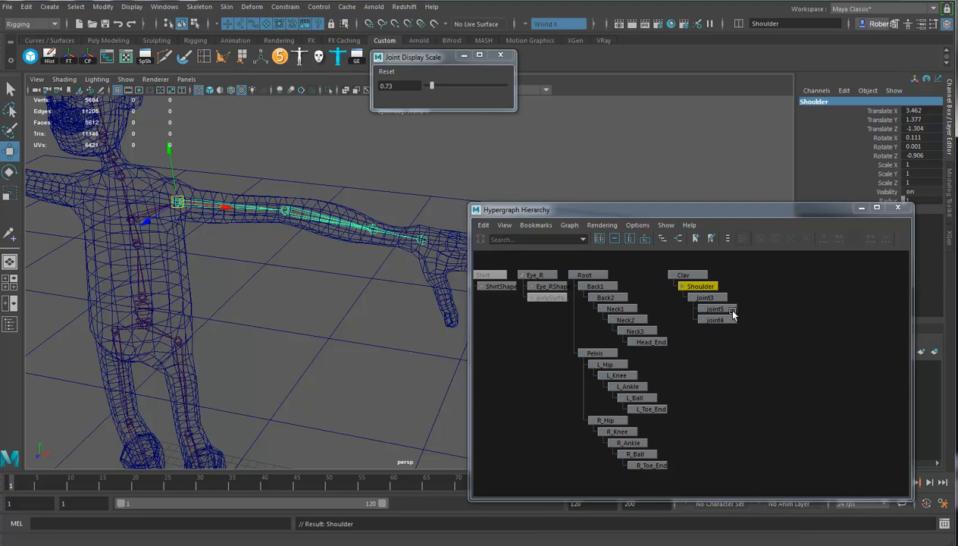
Step: Rename the joint directly below Shoulder, at the elbow, as Elbowa
left_click(711, 297)
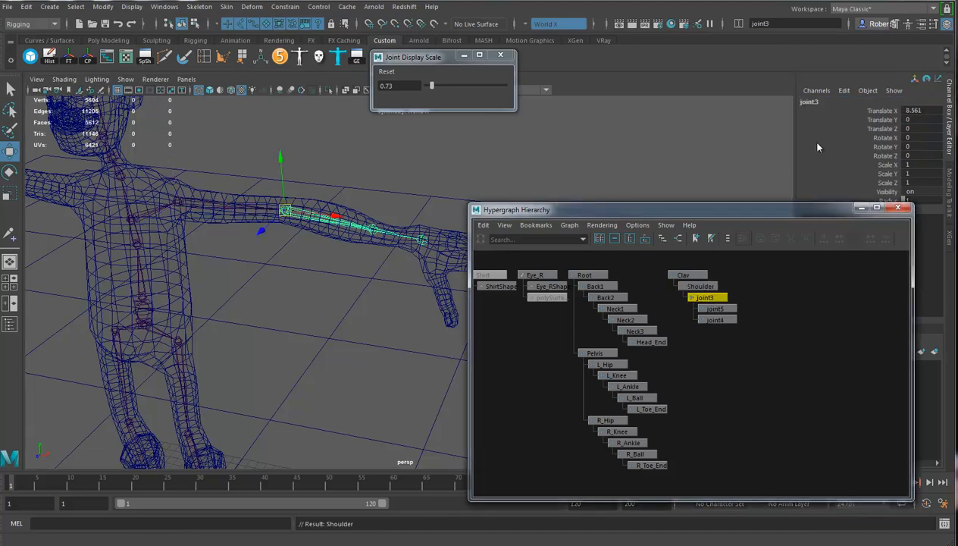
left_click(811, 101)
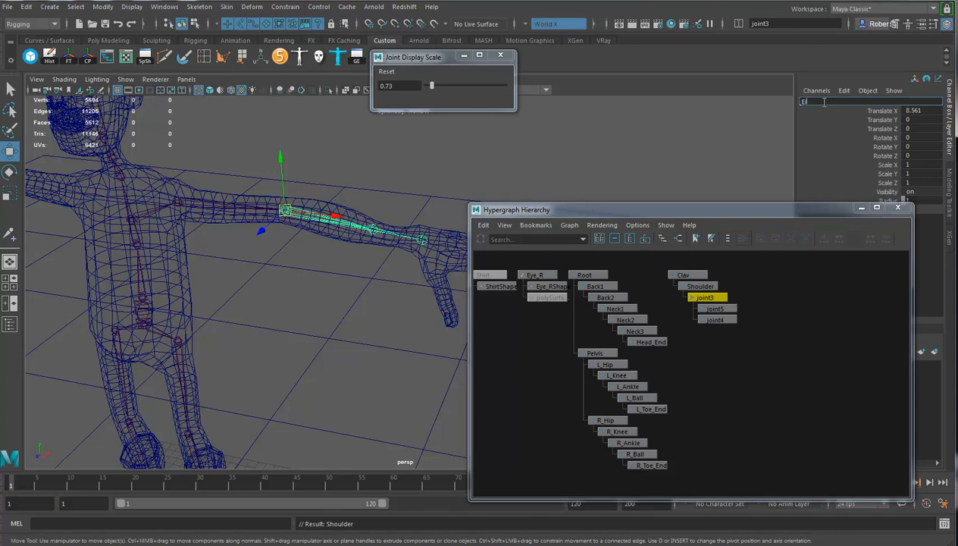
type("Elbowa")
key("Return")
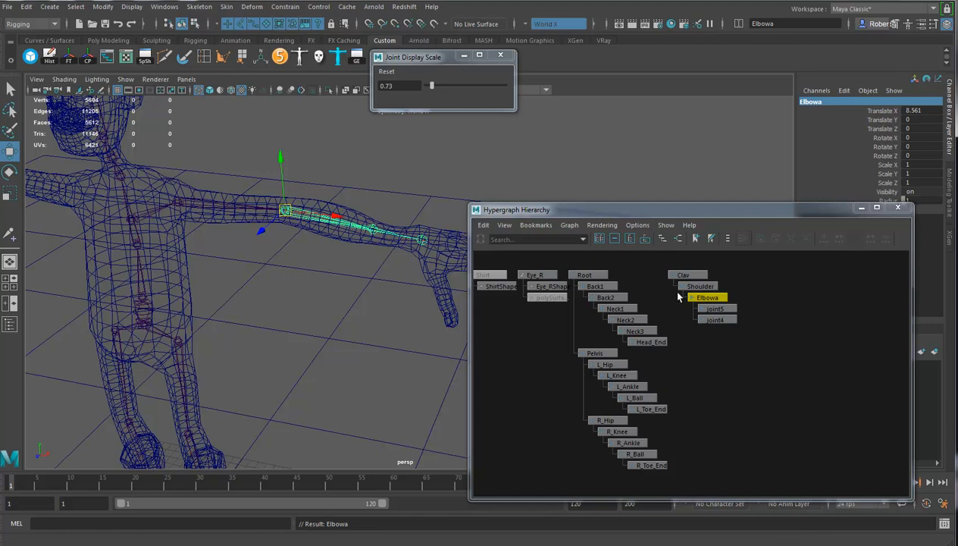
Step: Rename the forearm joint below the elbow as Ulna
left_click(715, 308)
left_click(811, 99)
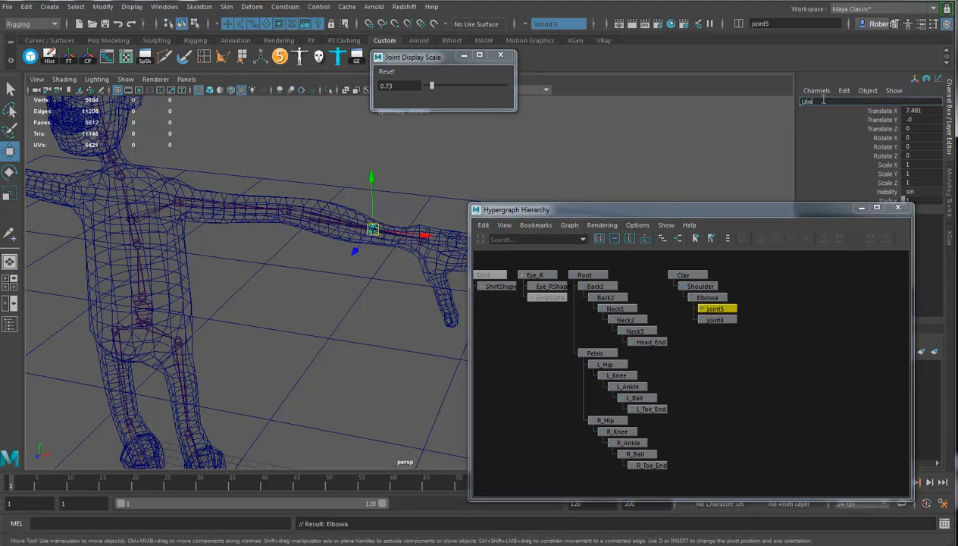
type("Ulna")
key("Return")
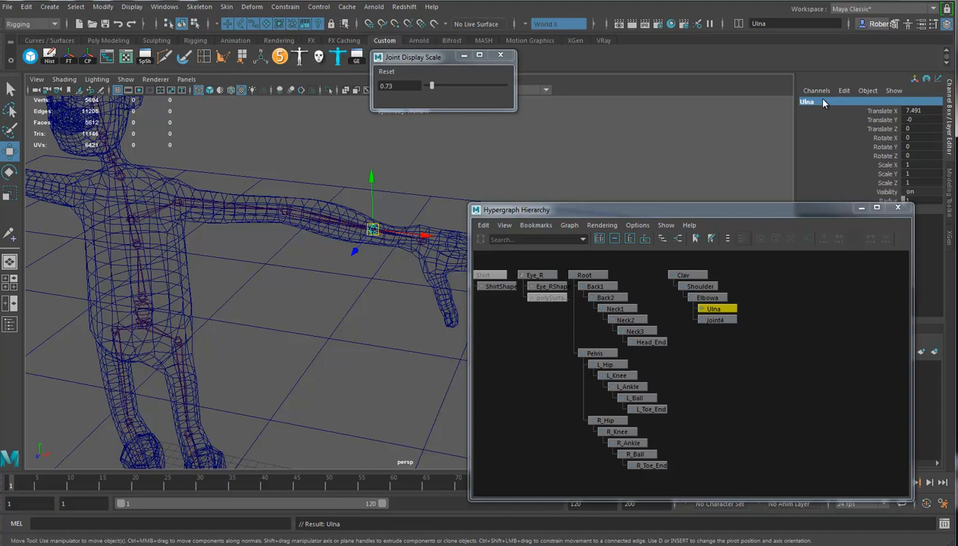
Step: Rename the arm's end joint as Wrist and close the Hypergraph Hierarchy window
left_click(716, 319)
left_click(810, 100)
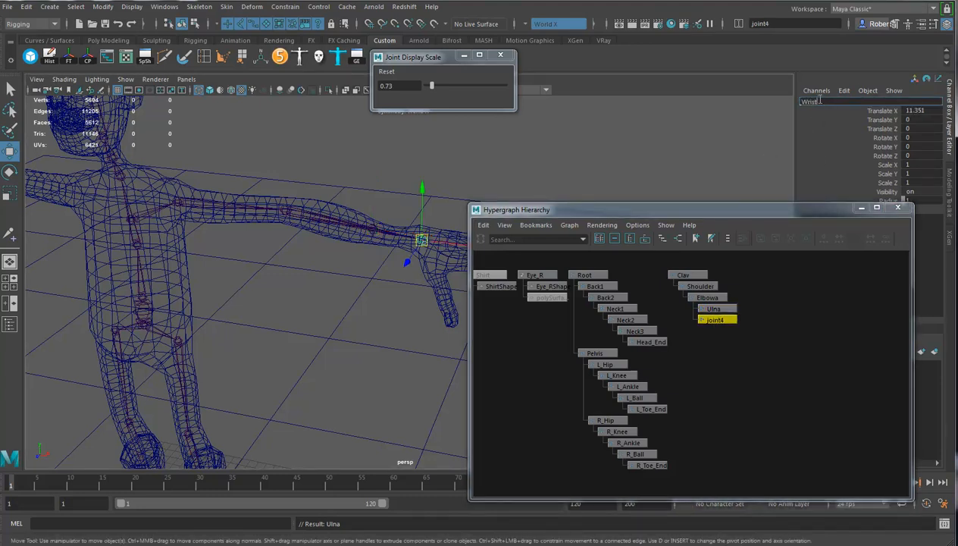
key("Return")
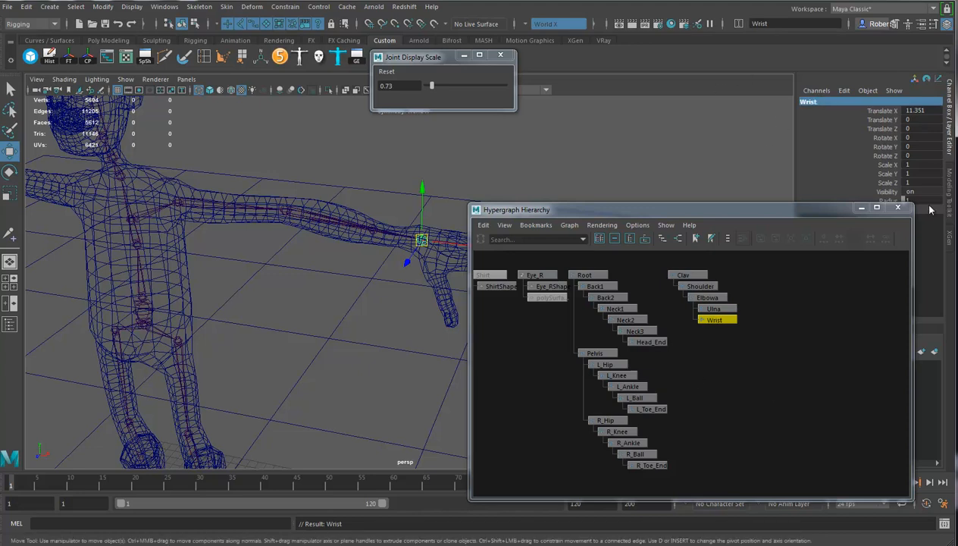
left_click(900, 209)
Step: Frame the hand from above and turn symmetry off
scroll(468, 345, "up", 5)
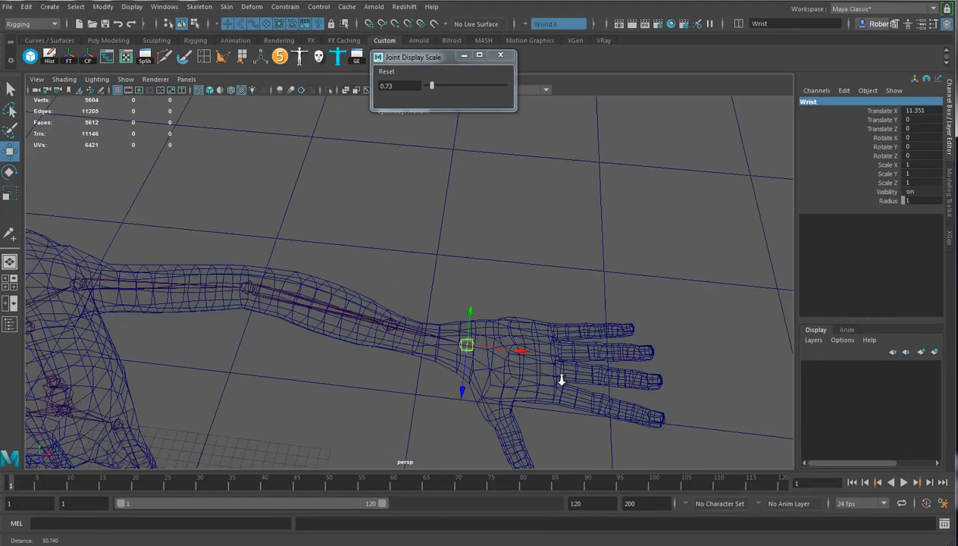
middle_click_drag(514, 331, 509, 328, "alt")
right_click_drag(471, 328, 503, 331, "alt")
middle_click_drag(504, 331, 460, 319, "alt")
right_click_drag(433, 323, 462, 327, "alt")
left_click_drag(462, 327, 466, 261, "alt")
left_click(538, 25)
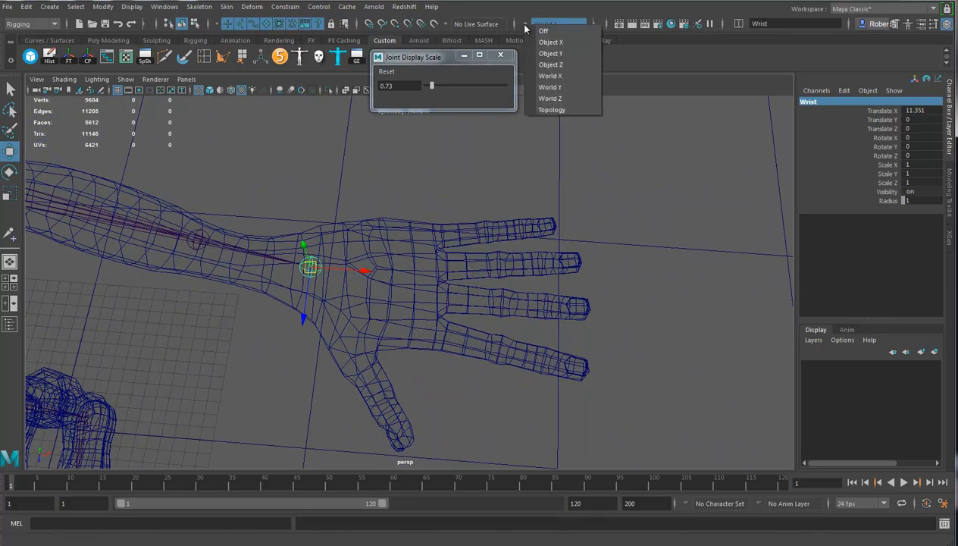
left_click(543, 31)
Step: Select the Body mesh and enable snapping to the projected center
left_click(403, 303)
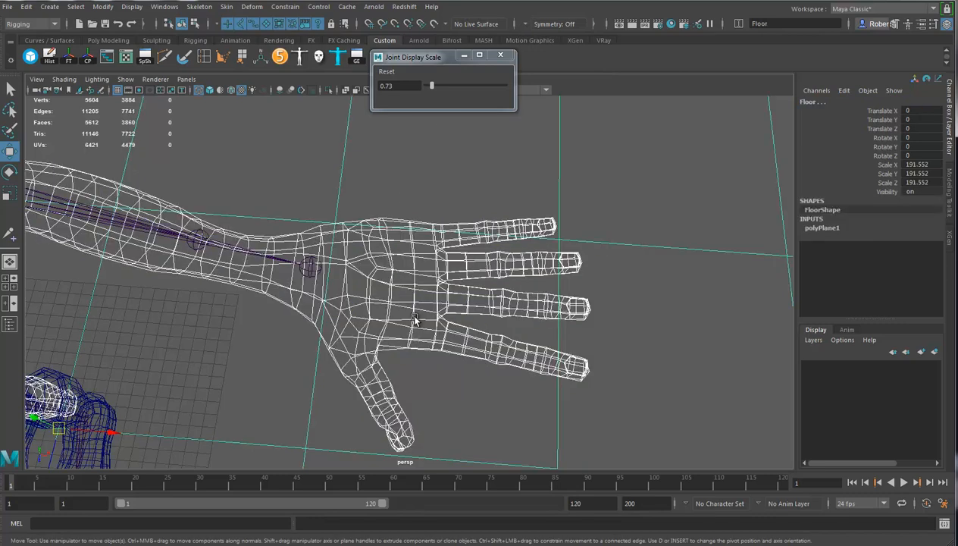
left_click(438, 288)
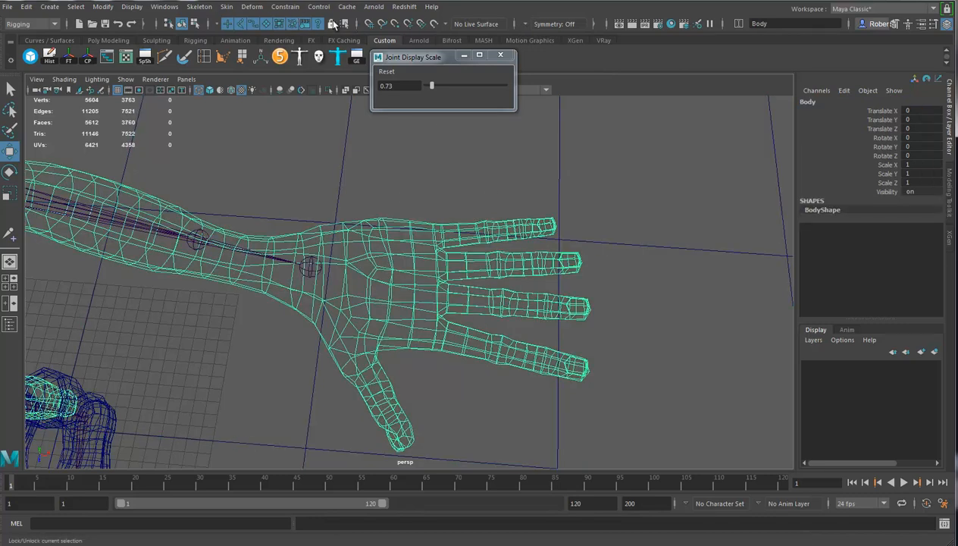
left_click(408, 25)
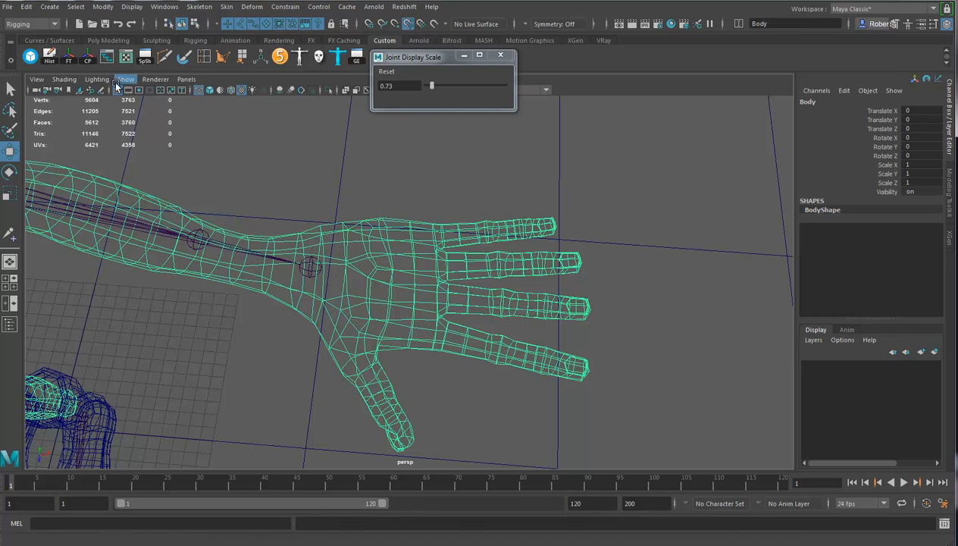
left_click(9, 238)
left_click_drag(535, 286, 536, 300, "alt")
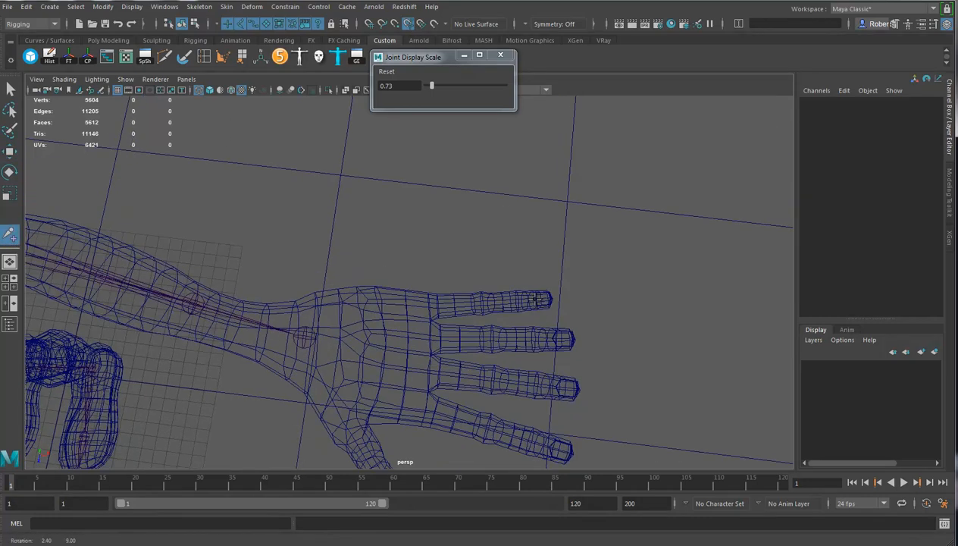
middle_click_drag(528, 296, 503, 284, "alt")
left_click_drag(502, 284, 494, 300, "alt")
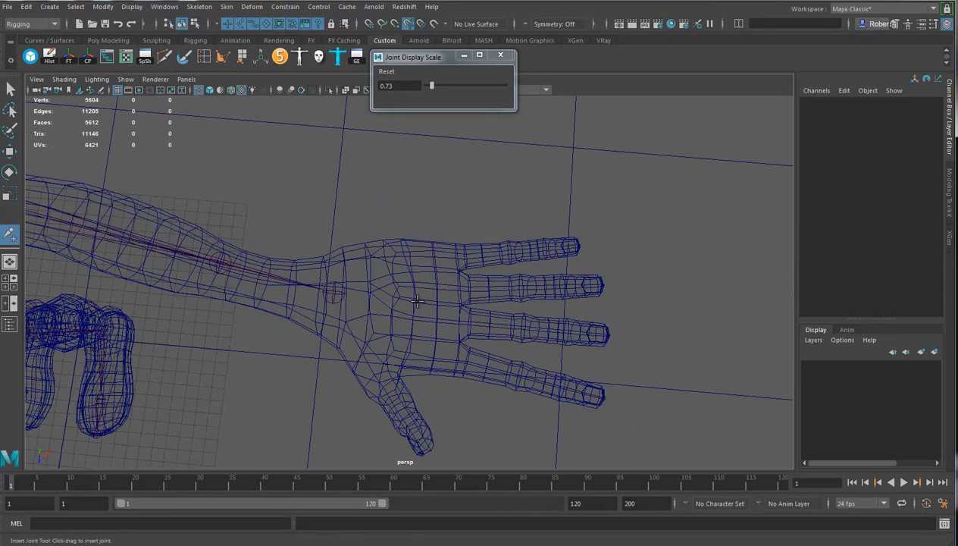
left_click_drag(439, 306, 444, 302, "alt")
left_click(9, 150)
Step: Create a joint in the middle of the palm at about X 26.5, Y 34.8, Z -0.3
left_click(200, 6)
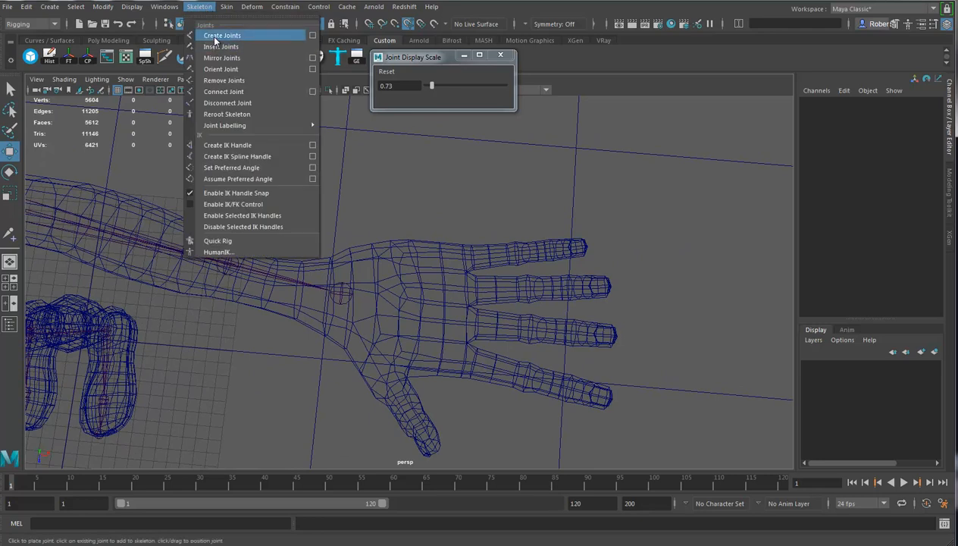
left_click(215, 36)
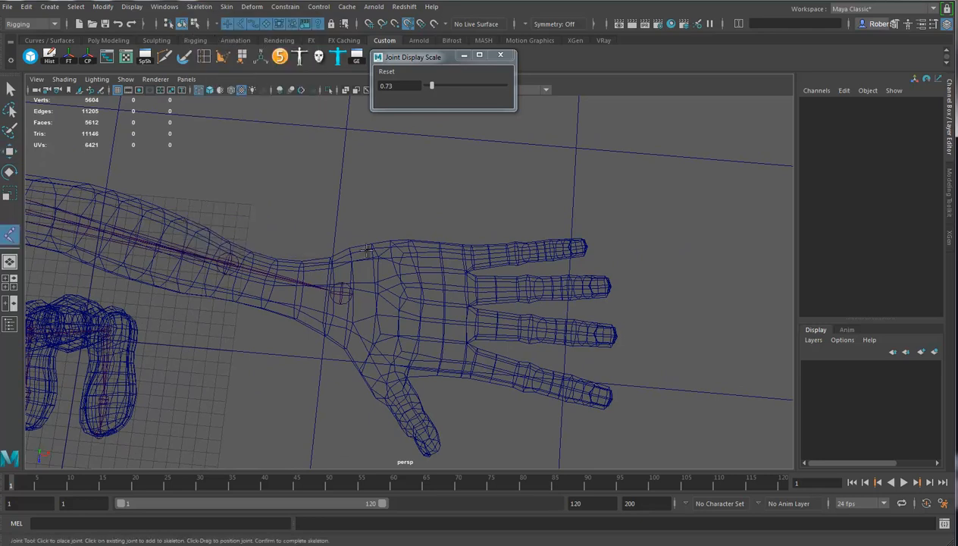
left_click(419, 305)
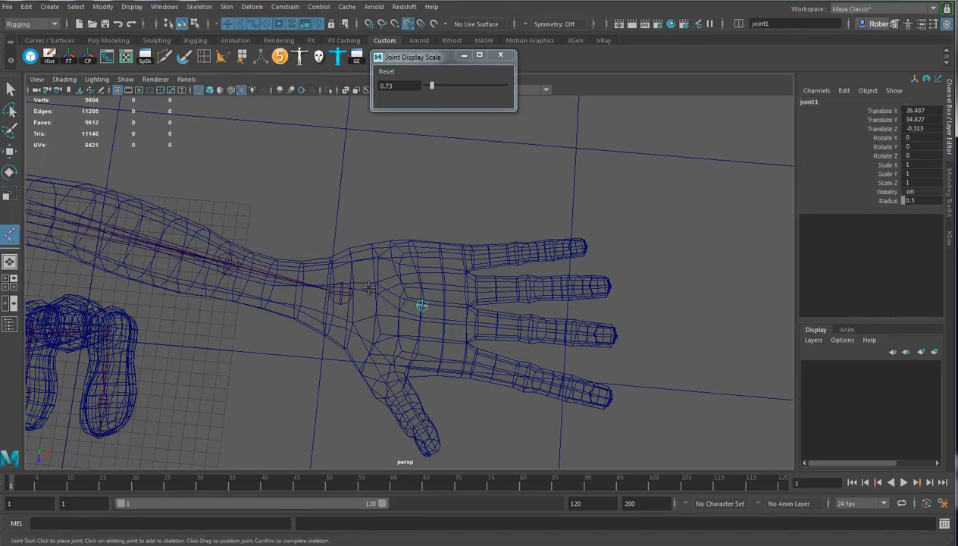
Step: Continue the chain from the palm joint with four joints along the middle finger, from knuckle to fingertip, and complete it
left_click_drag(481, 321, 487, 327, "alt")
middle_click_drag(487, 327, 466, 264, "alt")
left_click_drag(466, 263, 476, 281, "alt")
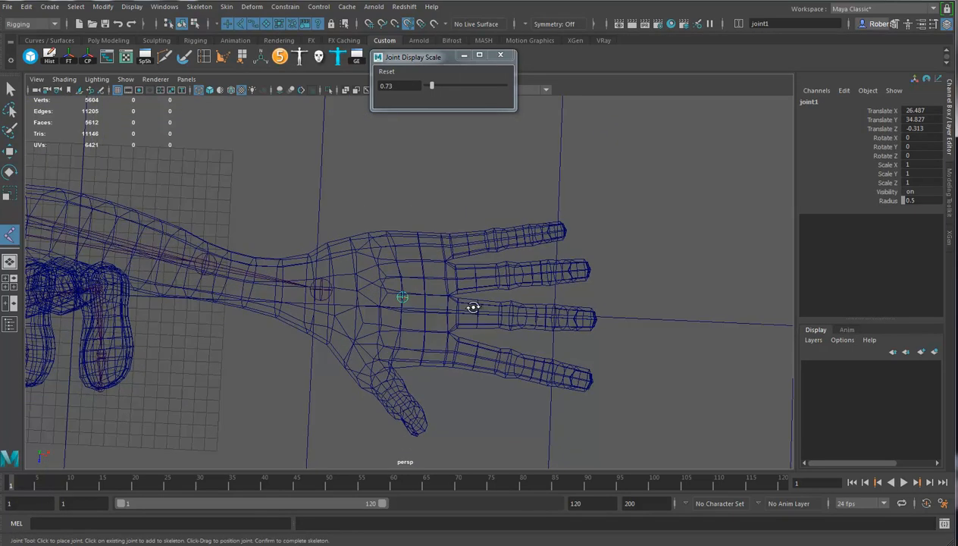
right_click_drag(476, 282, 505, 306, "alt")
left_click_drag(506, 306, 485, 280, "alt")
left_click(457, 307)
left_click_drag(523, 312, 463, 300, "alt")
left_click(458, 299)
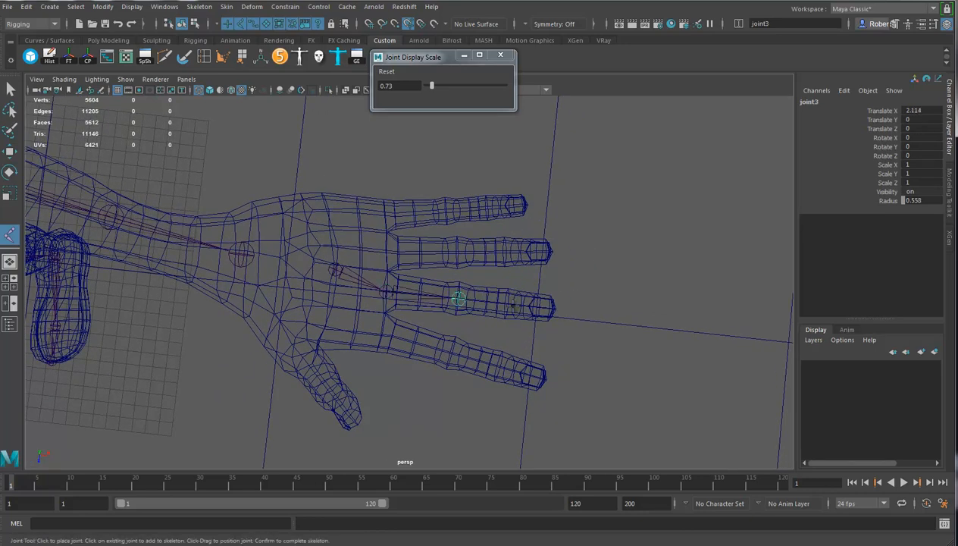
left_click(505, 305)
left_click(548, 306)
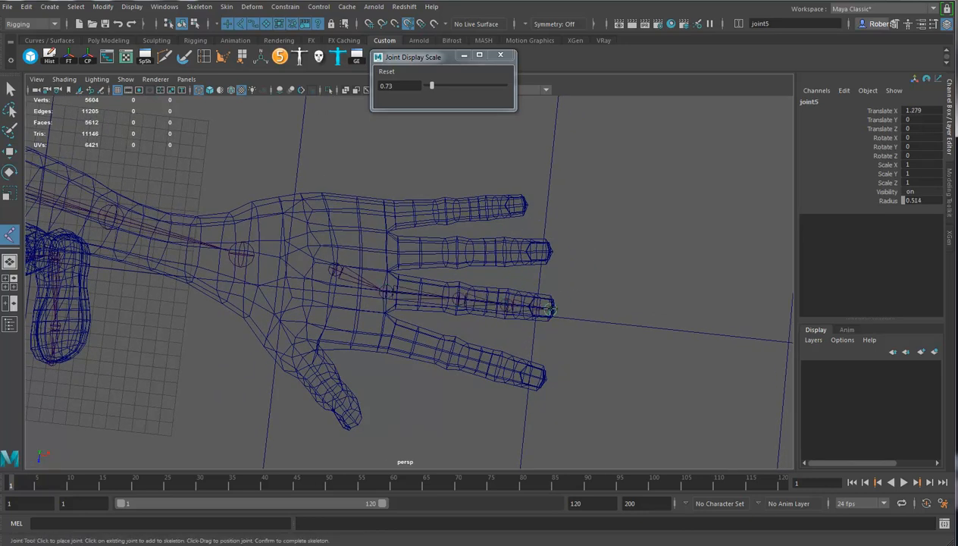
key("Return")
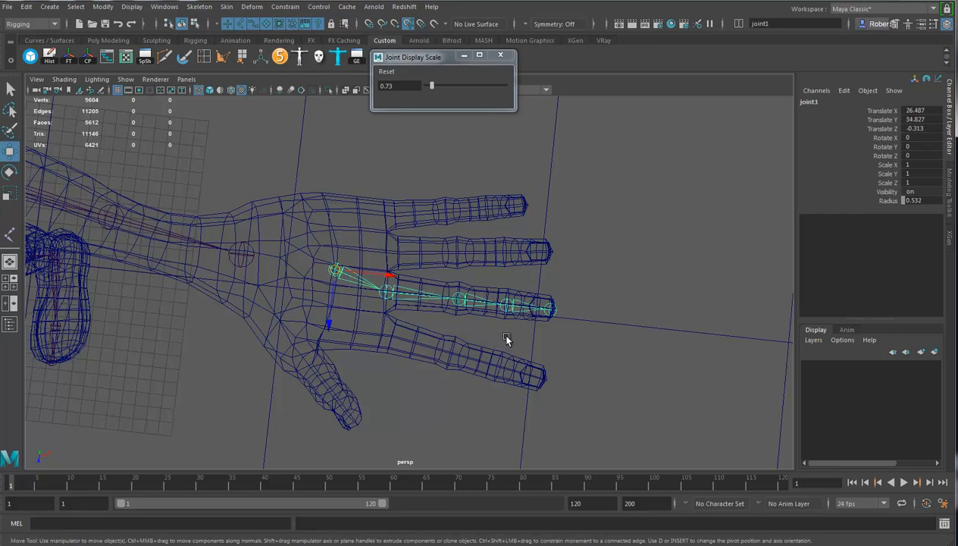
Step: Create a four-joint ring finger chain branching from the palm joint, from the knuckle to the fingertip
left_click(9, 237)
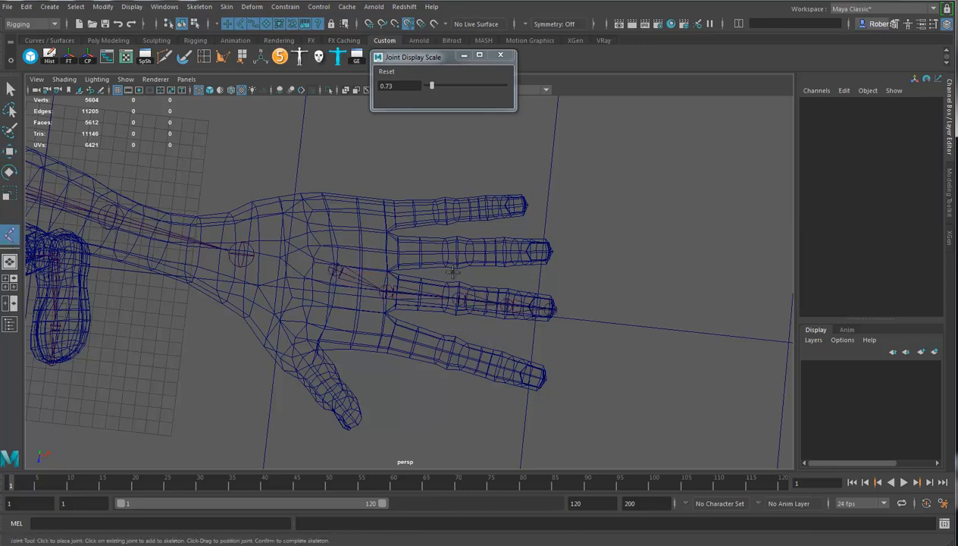
left_click(337, 270)
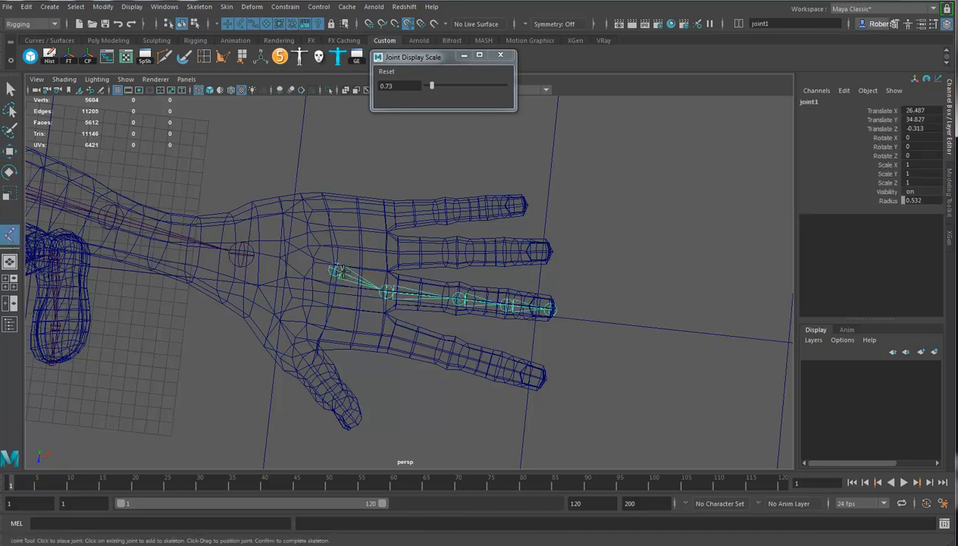
left_click(394, 251)
left_click(455, 251)
left_click(503, 253)
left_click(547, 251)
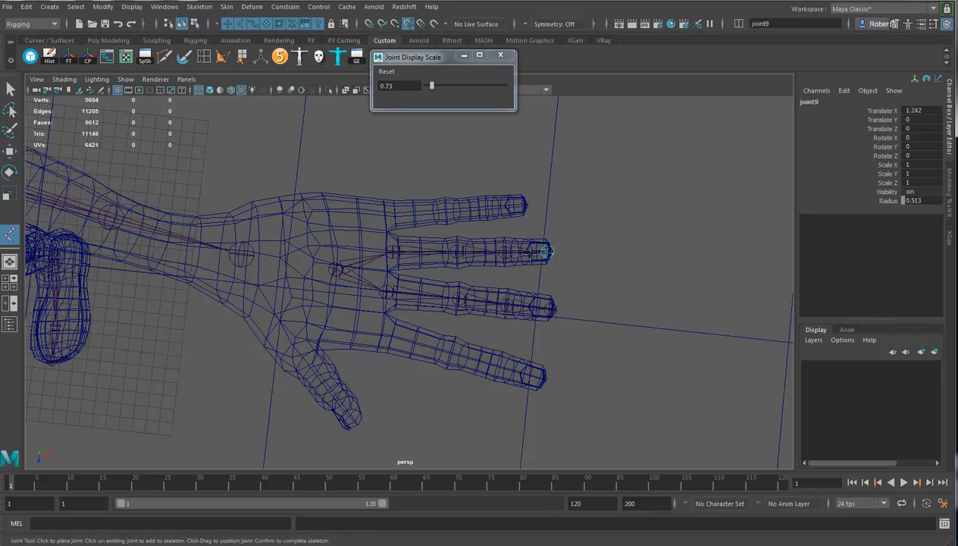
key("Return")
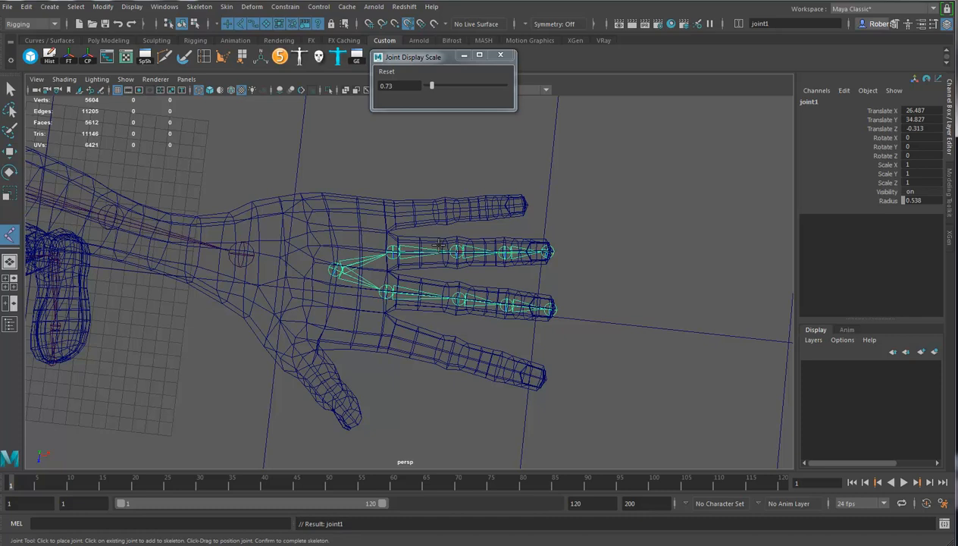
Step: Create a four-joint little finger chain branching from the palm joint, from the knuckle to the fingertip
left_click(388, 214)
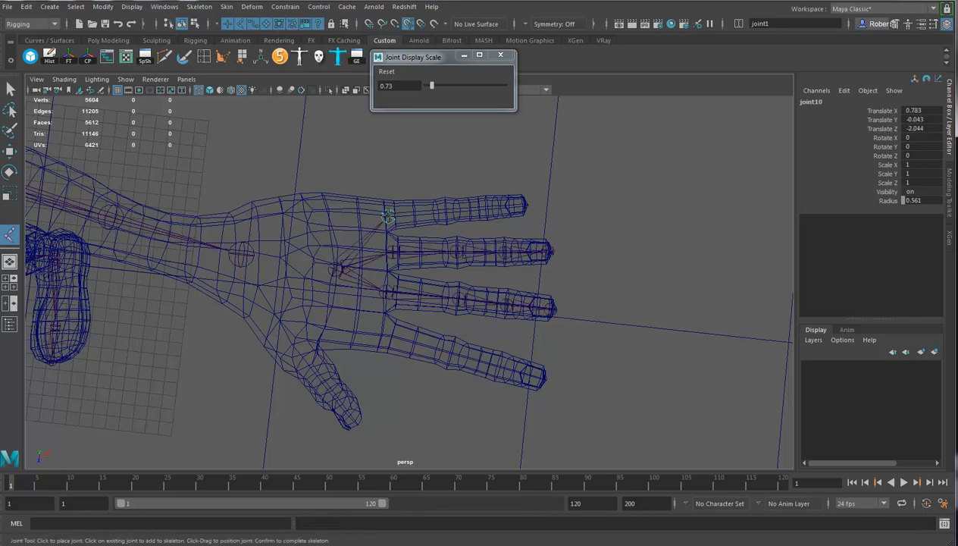
left_click(446, 212)
left_click(488, 207)
left_click(519, 205)
key("Up")
key("Up")
key("Up")
key("Return")
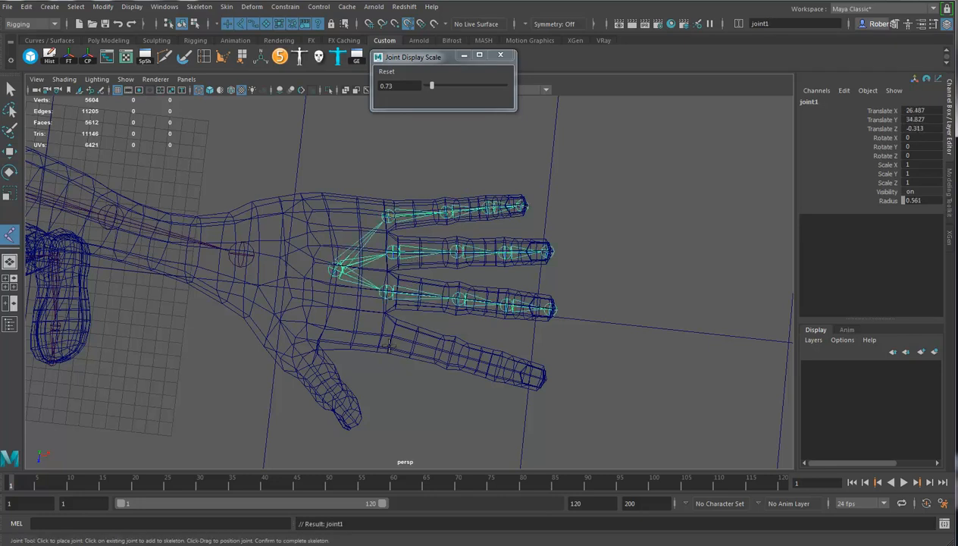
Step: Create a four-joint index finger chain branching from the palm joint, from the knuckle to the fingertip
left_click(384, 336)
left_click(449, 353)
left_click(498, 368)
left_click(541, 379)
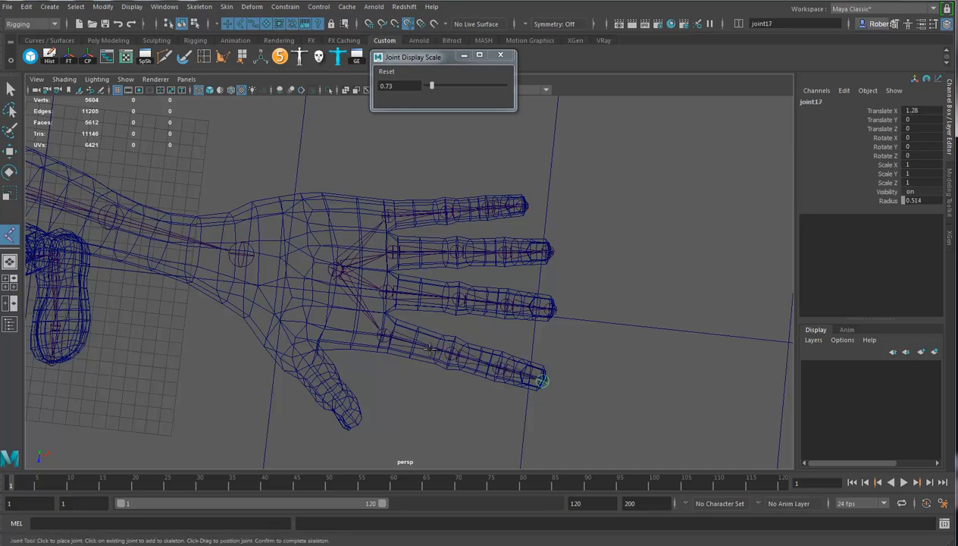
key("Return")
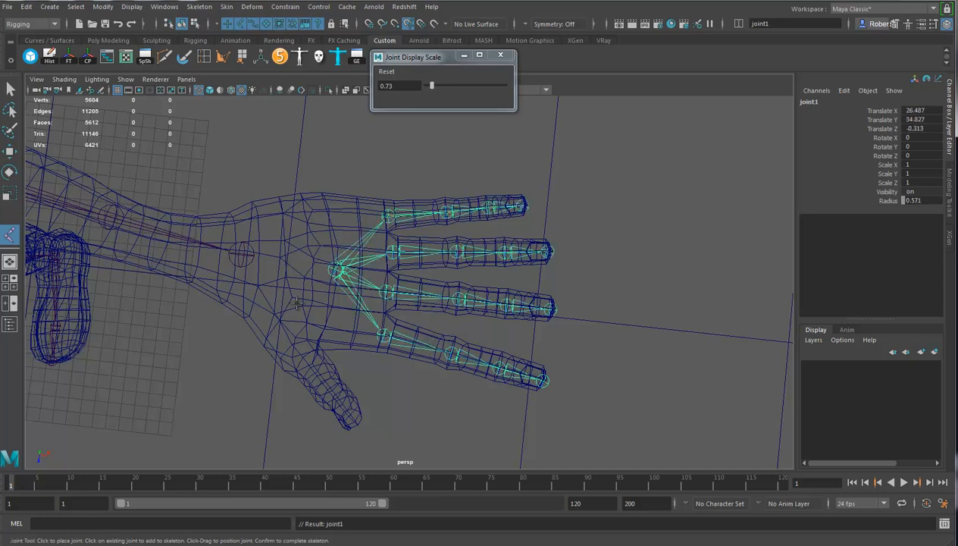
Step: Create a four-joint thumb chain from the thumb base near the wrist to the thumb tip
left_click(247, 283)
left_click_drag(307, 334, 392, 321, "alt")
left_click(417, 263)
left_click_drag(419, 267, 375, 254, "alt")
left_click(459, 269)
left_click(468, 278)
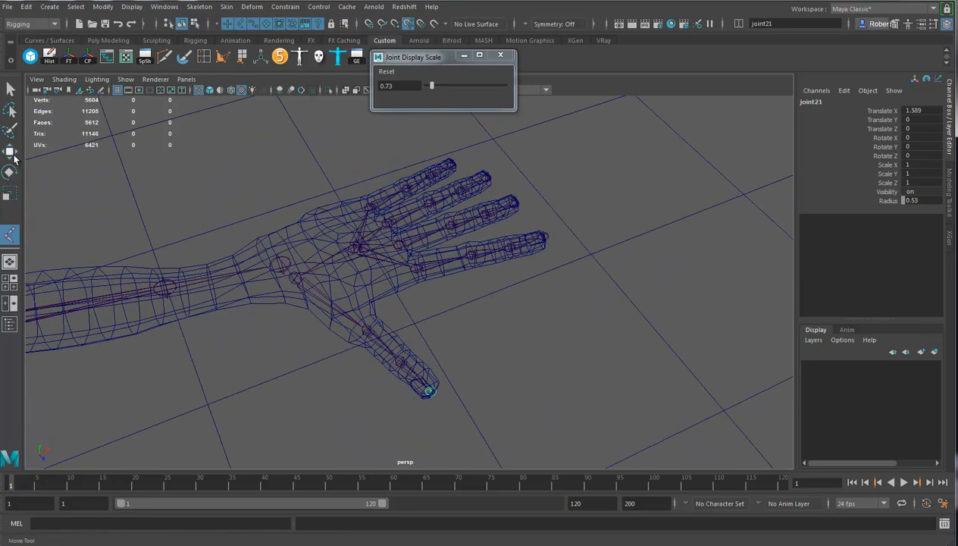
Step: Parent the thumb's base joint to the Wrist joint
left_click(13, 153)
left_click_drag(353, 295, 275, 325, "alt")
left_click(275, 325)
left_click(261, 318)
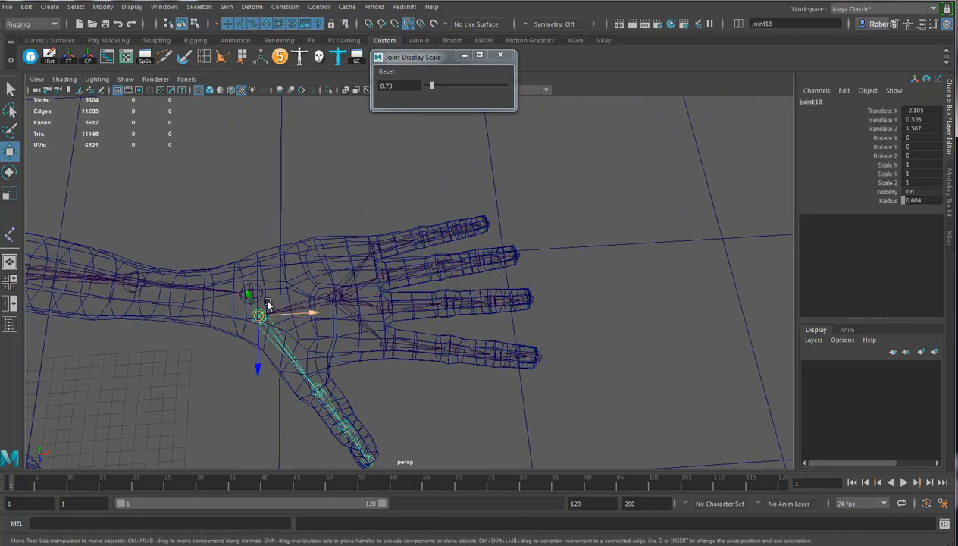
left_click(252, 291)
key("p")
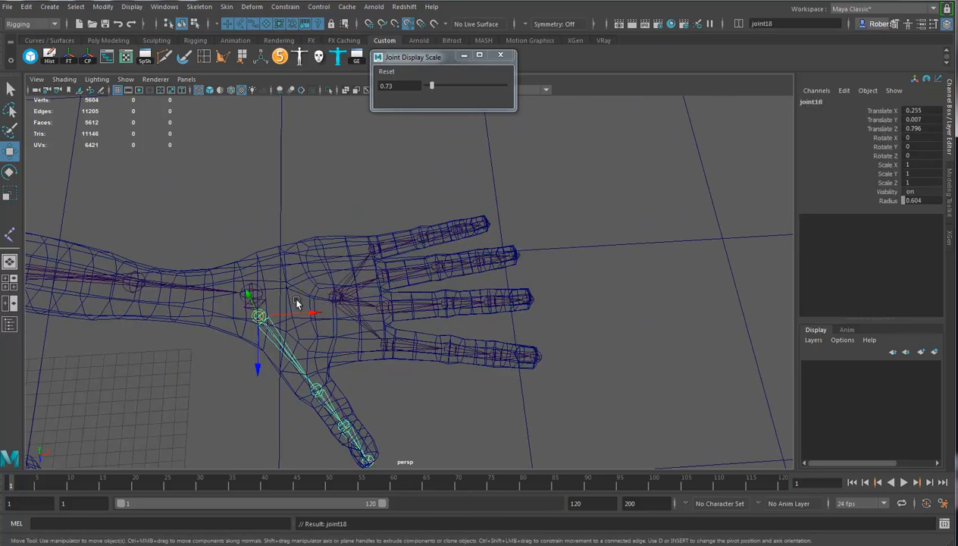
Step: Parent the palm joint with its finger chains to the Wrist joint
left_click(334, 296)
left_click(253, 289, "shift")
key("p")
Step: Examine the rotation axes of the thumb chain's joints one by one with the Rotate tool
left_click_drag(359, 346, 478, 315, "alt")
right_click_drag(478, 315, 531, 317, "alt")
middle_click_drag(311, 313, 327, 363, "alt")
left_click(350, 260)
left_click_drag(350, 329, 364, 314, "alt")
right_click_drag(363, 314, 396, 314, "alt")
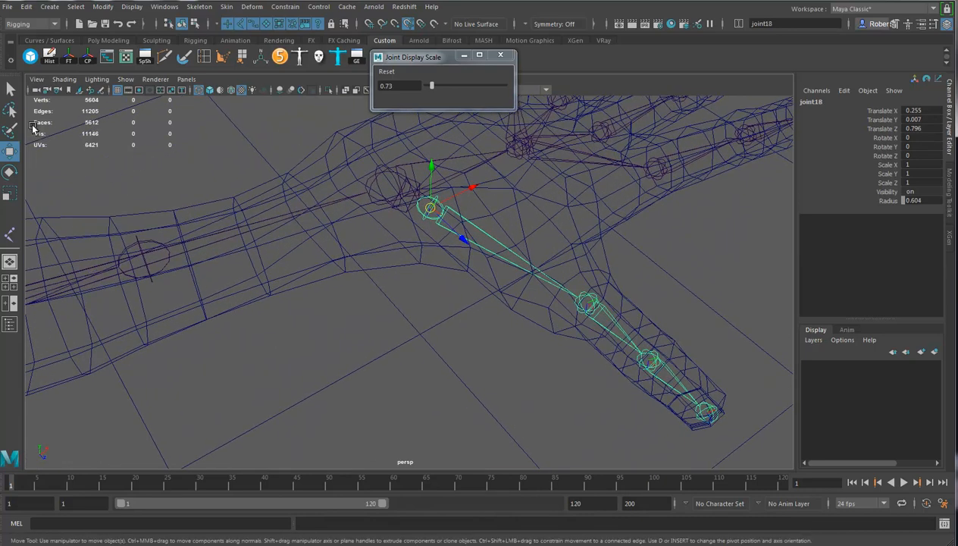
left_click(9, 172)
left_click_drag(496, 250, 540, 265, "alt")
middle_click_drag(540, 265, 485, 337, "alt")
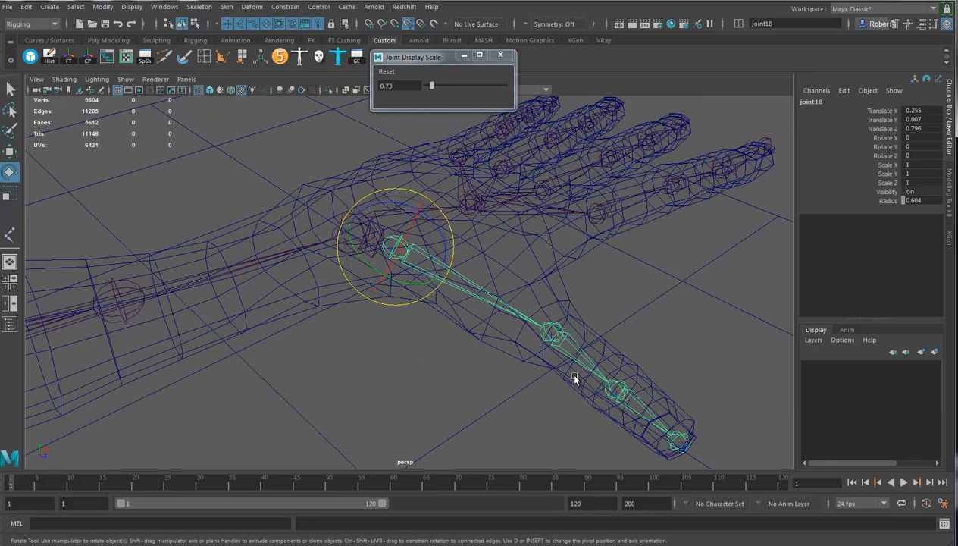
left_click(573, 359)
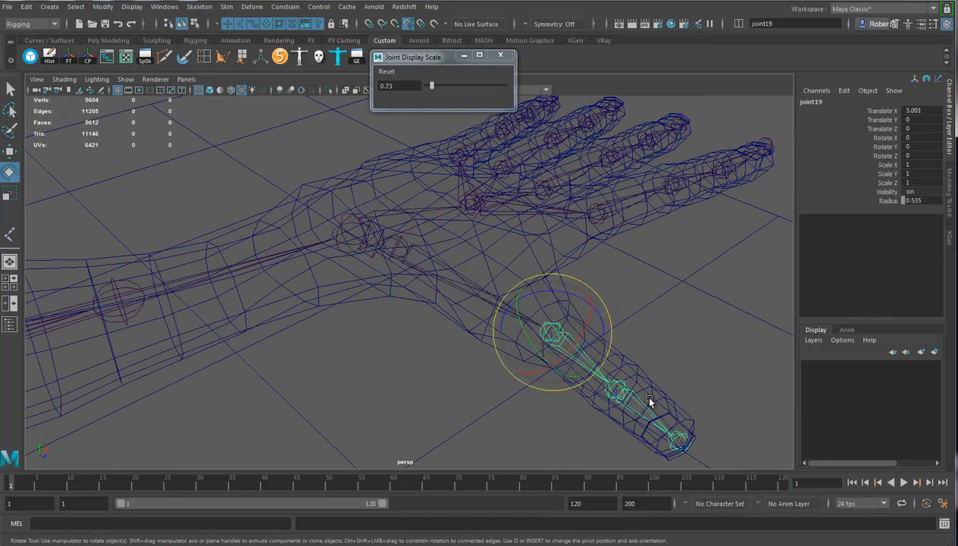
left_click(619, 391)
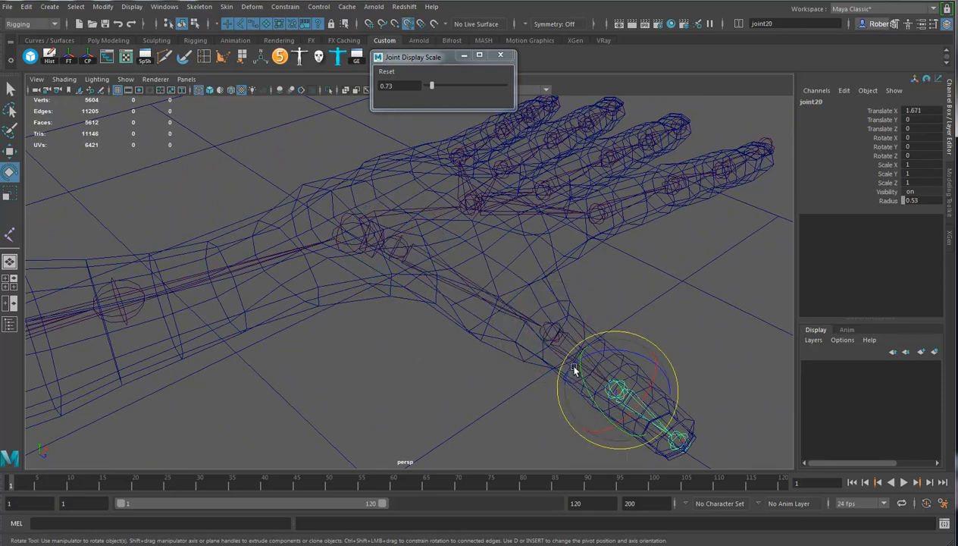
left_click(479, 293)
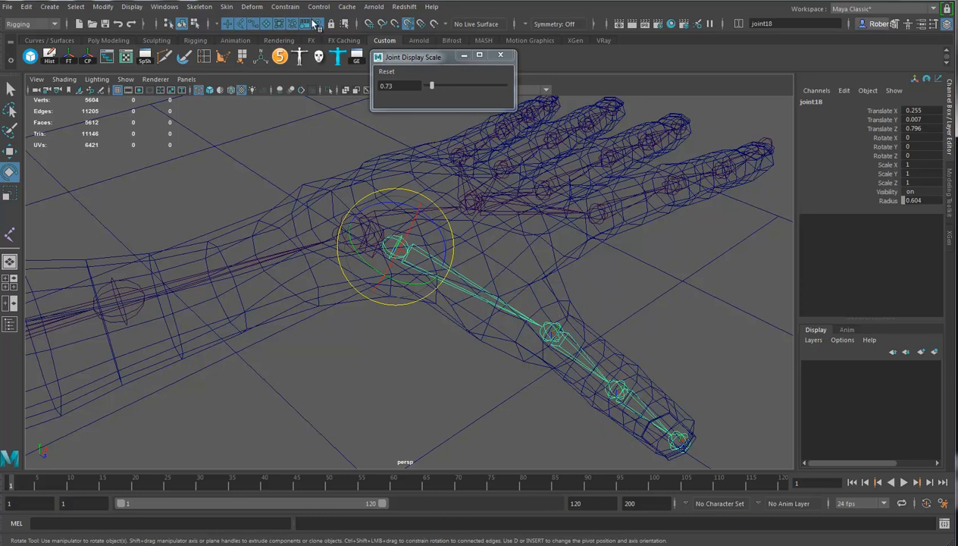
Step: Try rotating the local rotation axis of the thumb's base joint, undo it, and return to object selection
left_click(194, 23)
left_click(320, 25)
left_click(397, 253)
left_click_drag(434, 252, 411, 221)
key("ctrl+z")
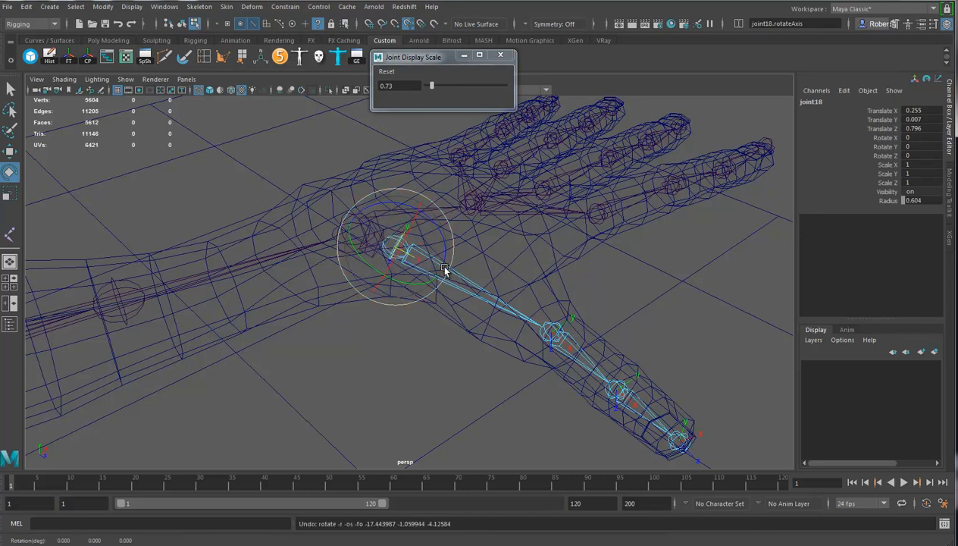
left_click_drag(463, 306, 500, 306, "alt")
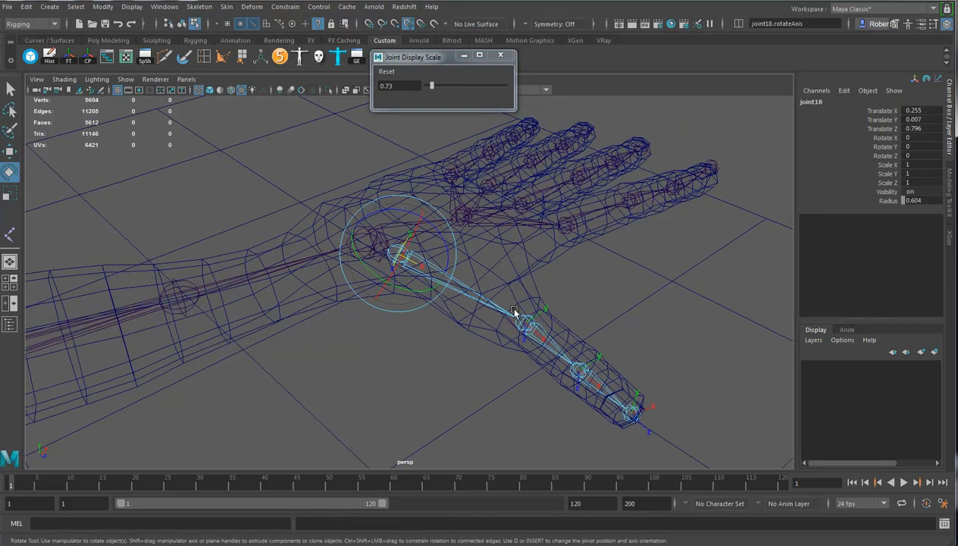
left_click(8, 154)
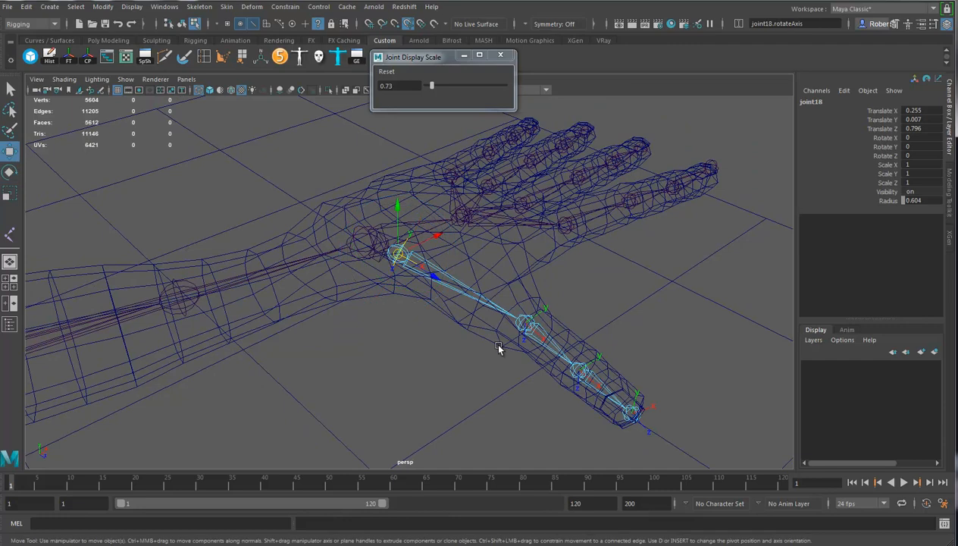
left_click_drag(507, 288, 483, 288, "alt")
left_click(181, 24)
Step: Select the Wrist joint with its hand chains and close the Joint Display Scale window
left_click_drag(472, 353, 385, 246, "alt")
key("Up")
left_click_drag(413, 311, 421, 285, "alt")
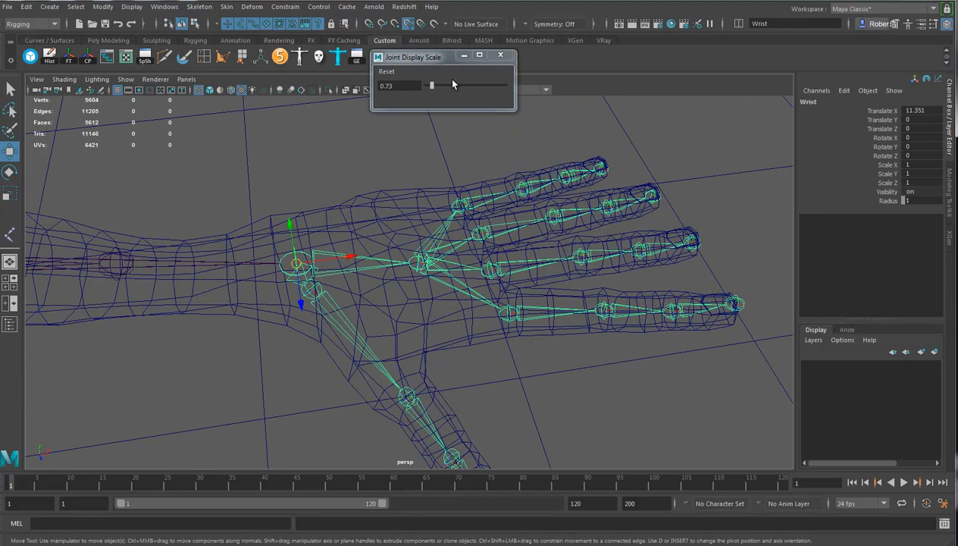
left_click(500, 56)
Step: Open the Hypergraph Hierarchy and frame the Wrist's child joints in it
left_click_drag(548, 330, 479, 314, "alt")
left_click(421, 299)
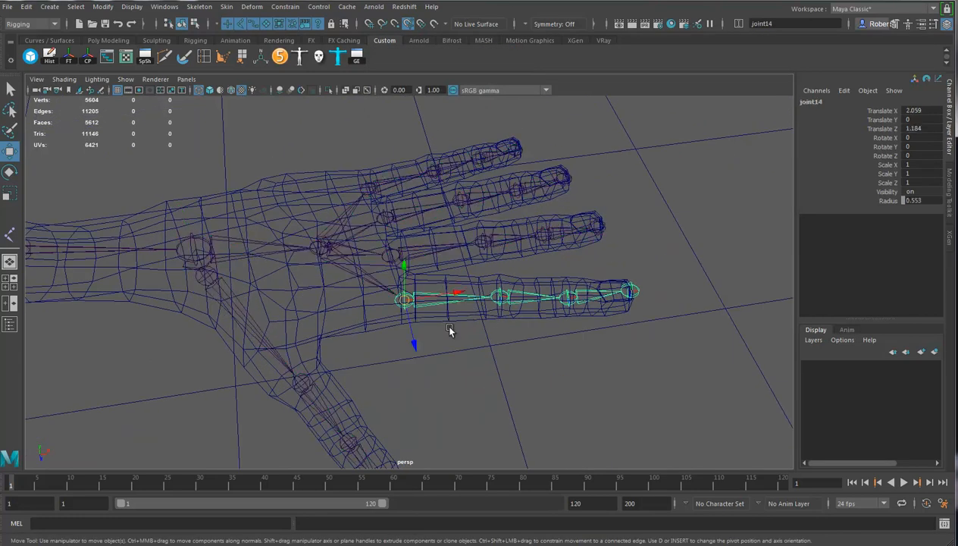
left_click(108, 60)
right_click_drag(774, 361, 743, 364, "alt")
left_click_drag(705, 491, 631, 448)
middle_click_drag(759, 413, 737, 391, "alt")
right_click_drag(737, 391, 712, 398, "alt")
left_click(627, 273)
left_click(632, 312)
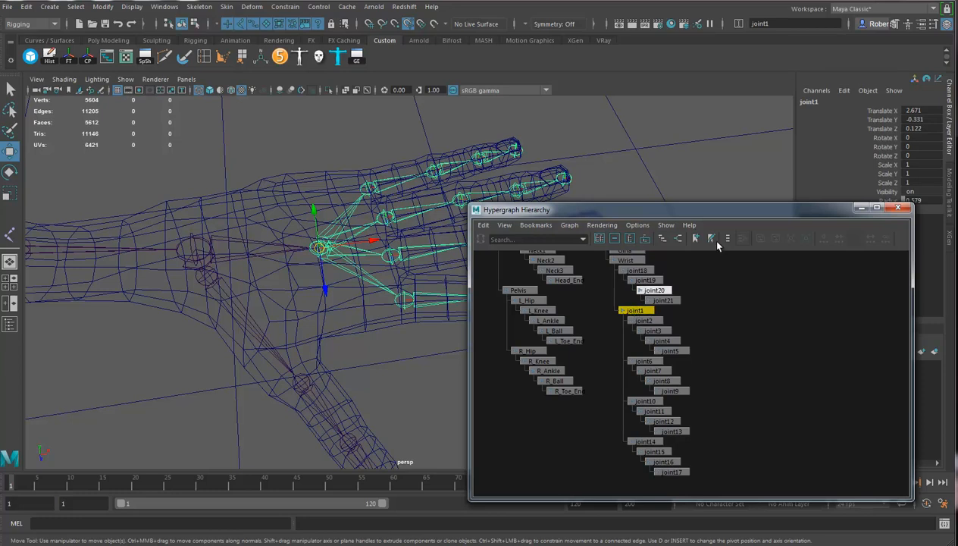
Step: Rename the four thumb chain joints together with the base name Thumb
middle_click_drag(331, 288, 204, 282, "alt")
left_click_drag(689, 308, 620, 271)
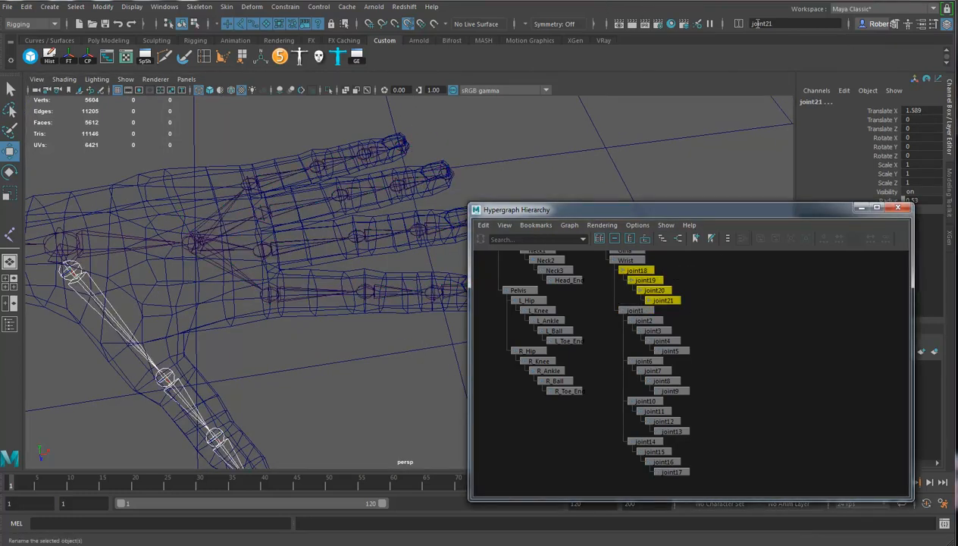
left_click(788, 23)
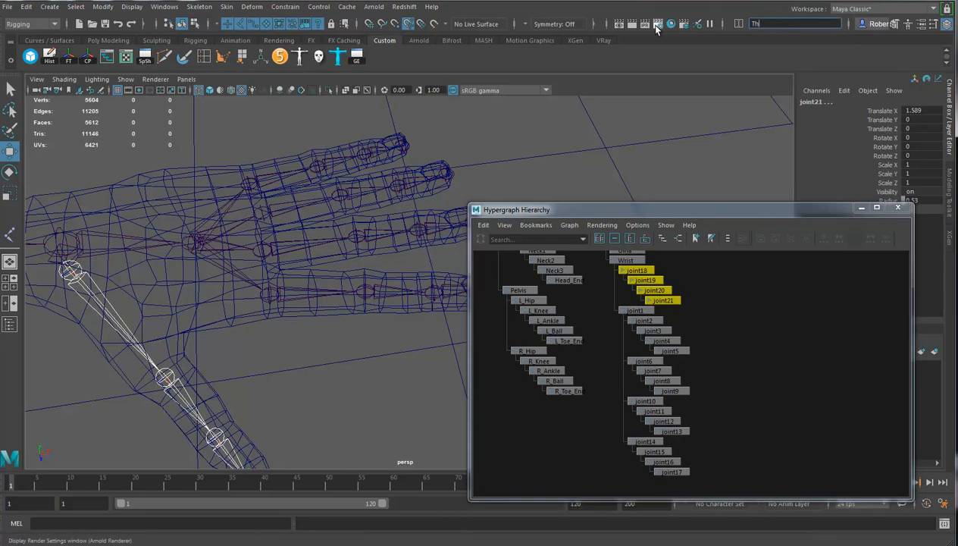
type("Thumb")
key("Return")
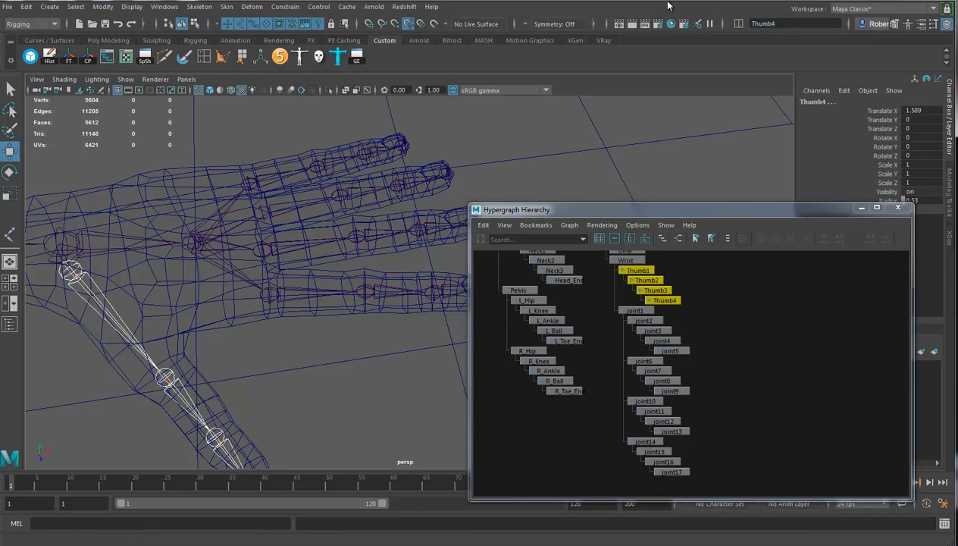
Step: Rename the palm joint that holds the finger chains as Palm
left_click(635, 311)
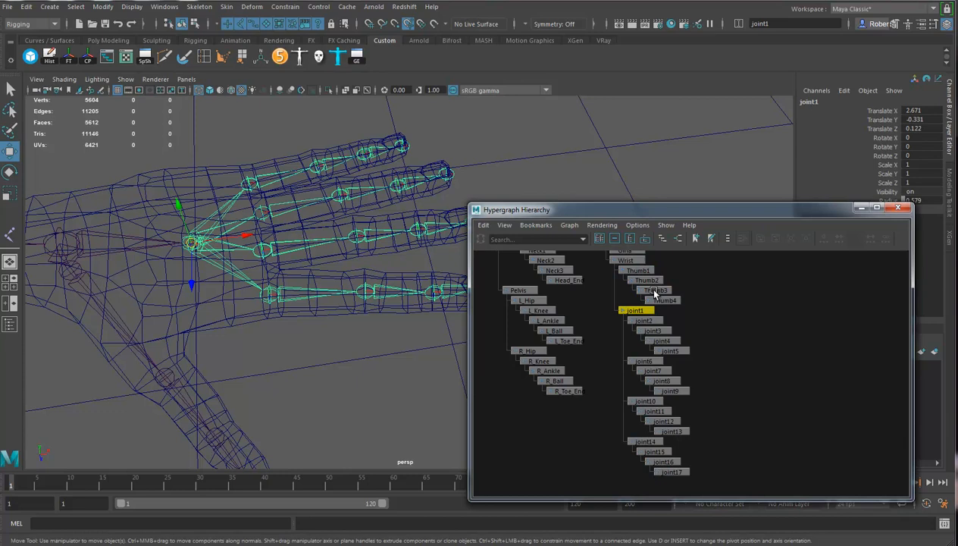
left_click(804, 101)
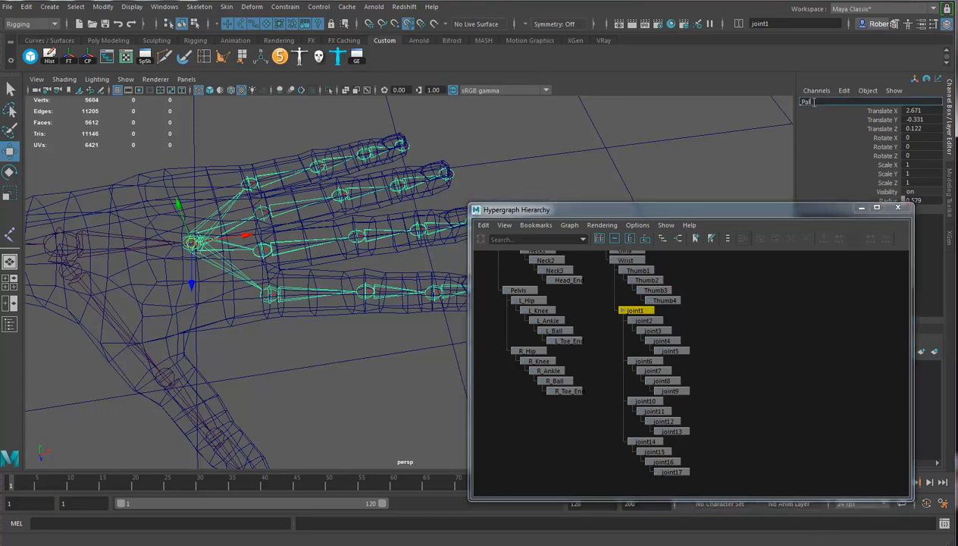
type("Palm")
key("Return")
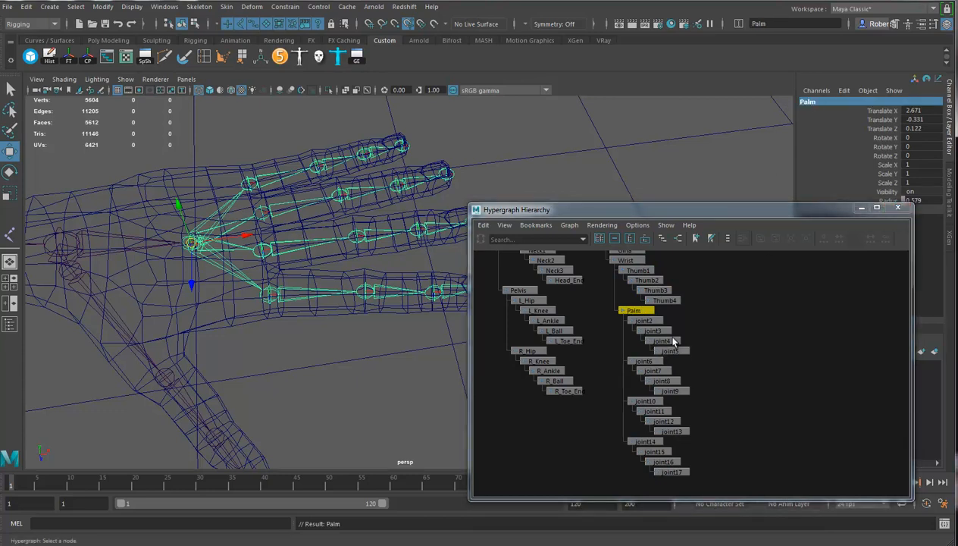
Step: Rename the four middle finger joints together with the base name Mid
left_click(643, 320)
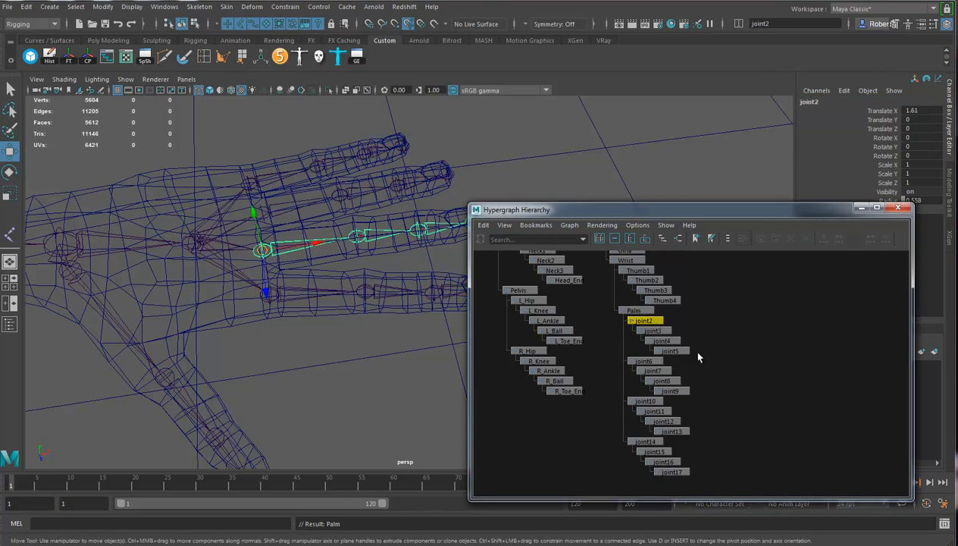
left_click_drag(669, 342, 642, 320)
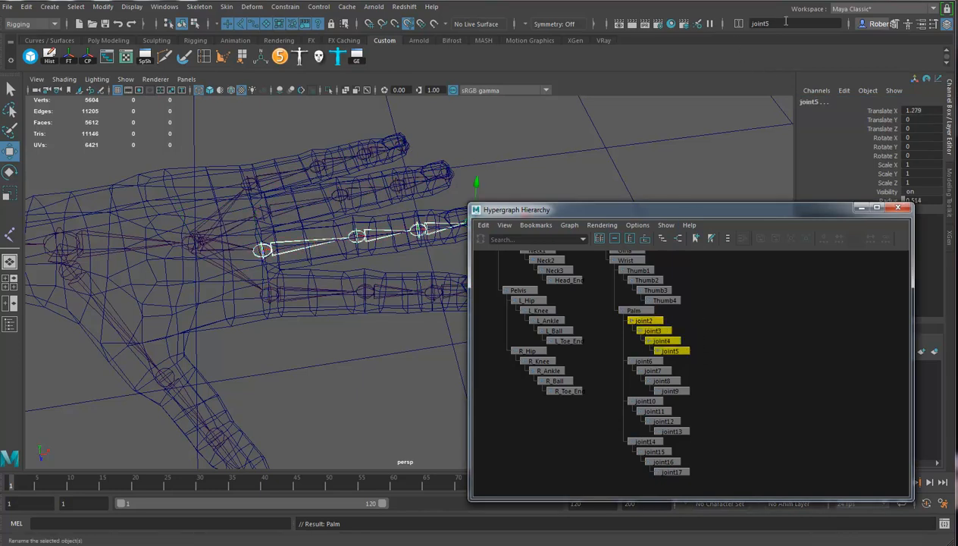
type("Mid")
key("Return")
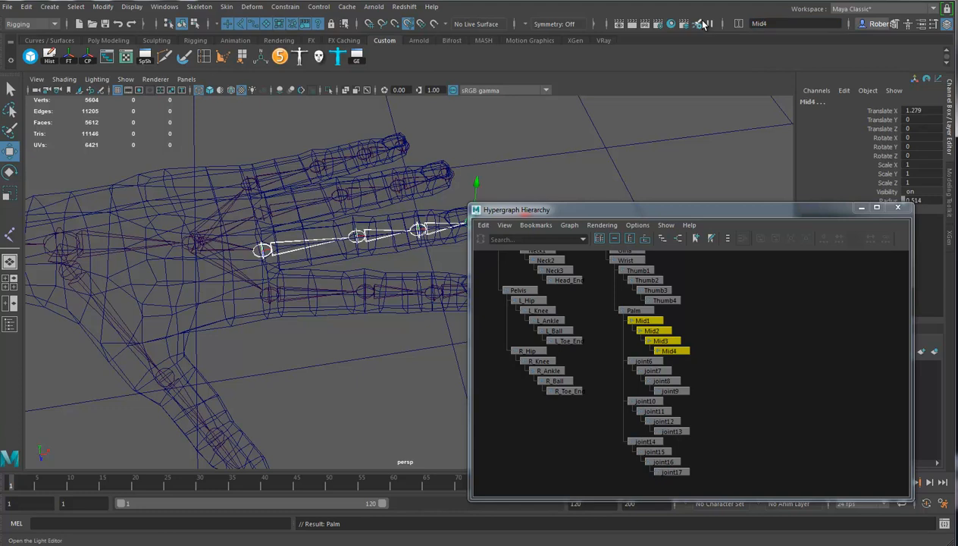
Step: Rename the four index finger joints together with the base name Index
left_click(645, 441)
left_click_drag(680, 437, 641, 487)
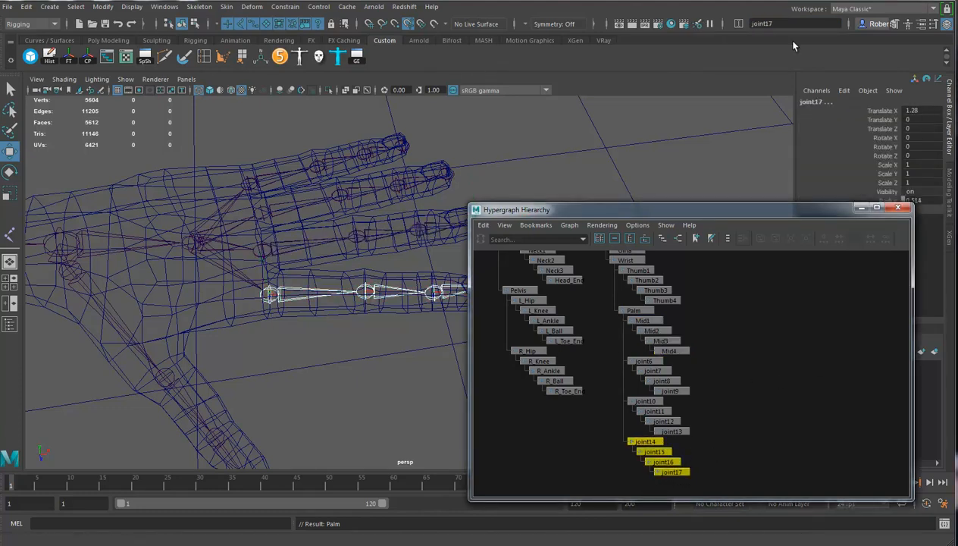
left_click(765, 24)
type("In")
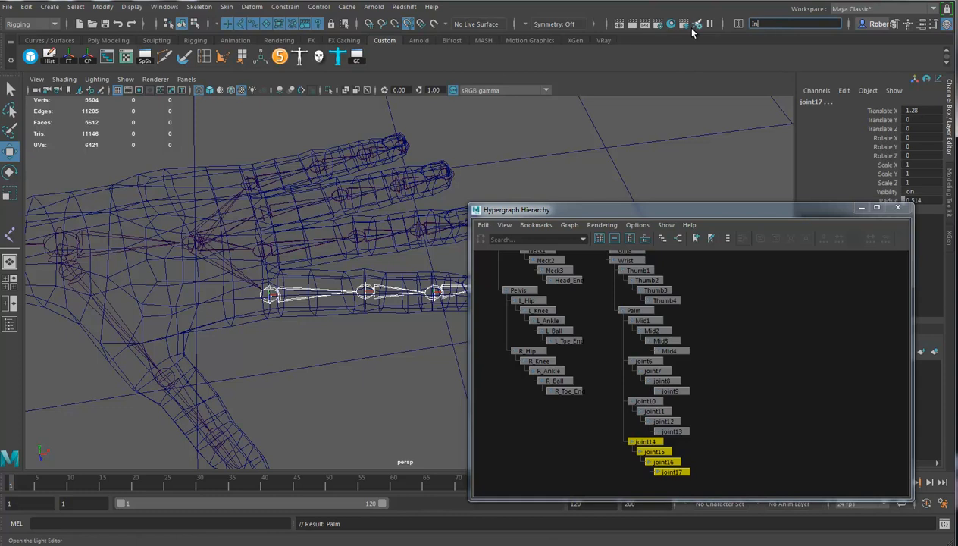
type("dex")
key("Return")
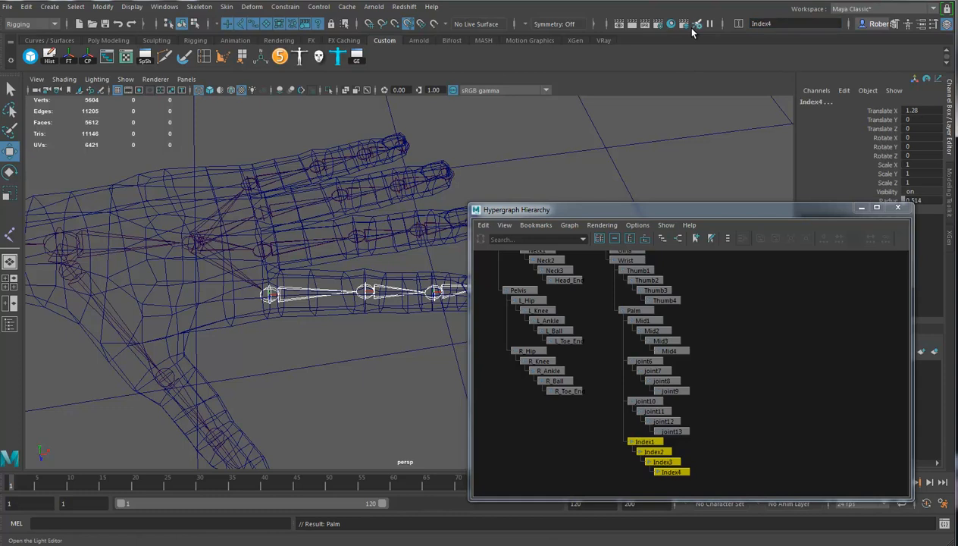
Step: Reorder the hierarchy so the Index1 chain comes before the Mid1 chain under Palm
left_click(785, 441)
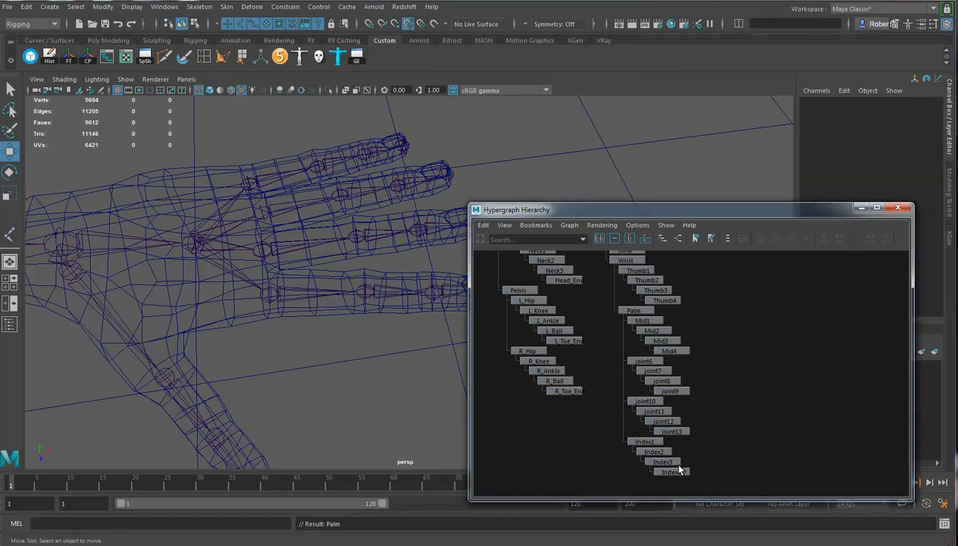
left_click(645, 443)
middle_click_drag(646, 443, 639, 317)
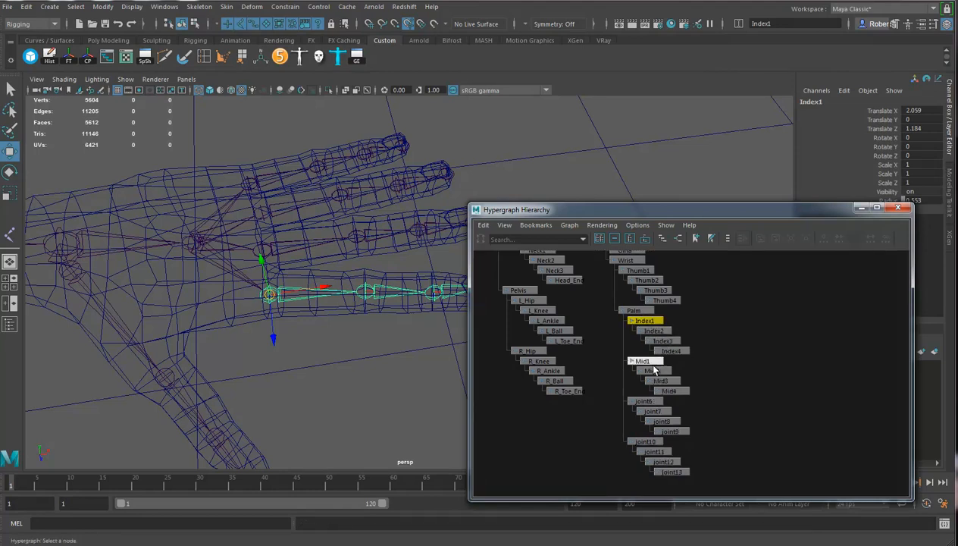
Step: Rename the four ring finger joints together with the base name Ring
left_click(643, 362)
left_click(644, 401)
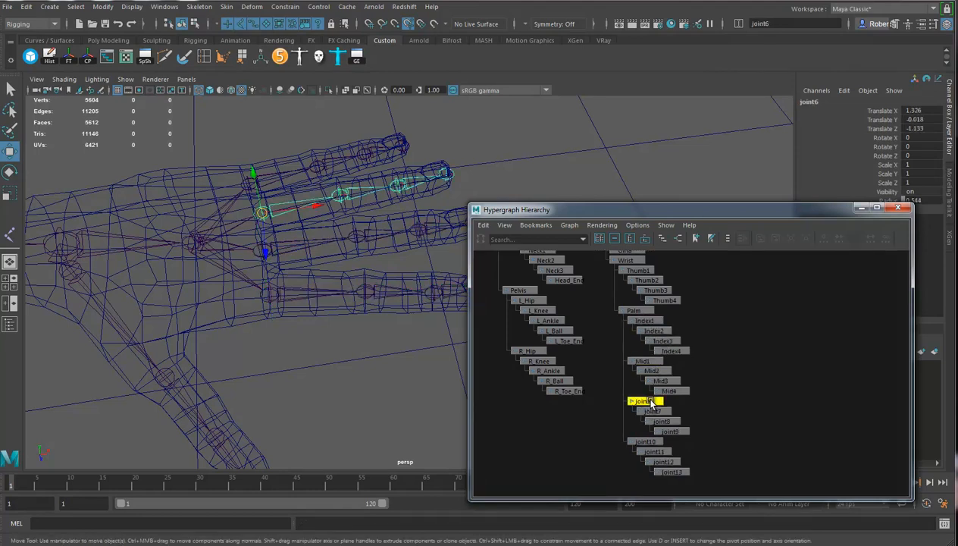
left_click_drag(655, 435, 656, 436)
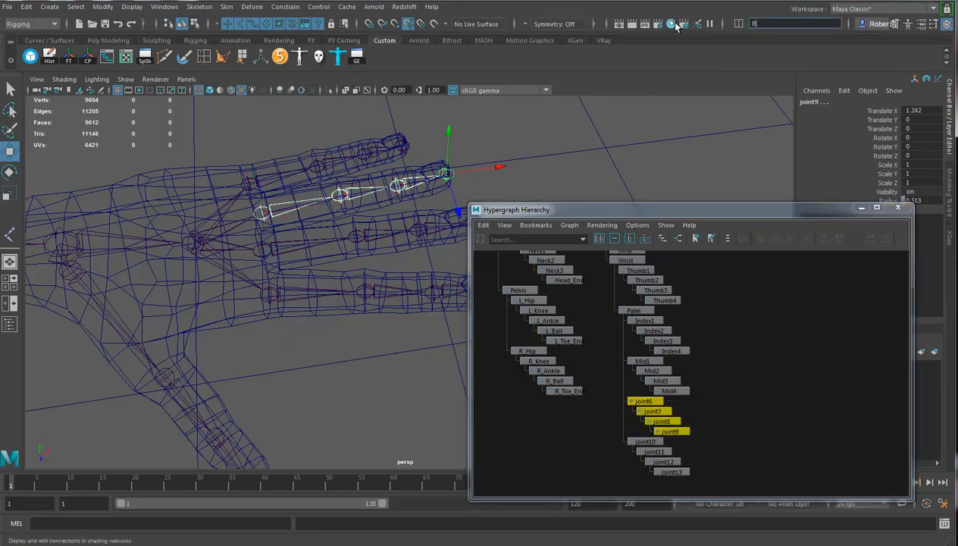
type("Ring")
key("Return")
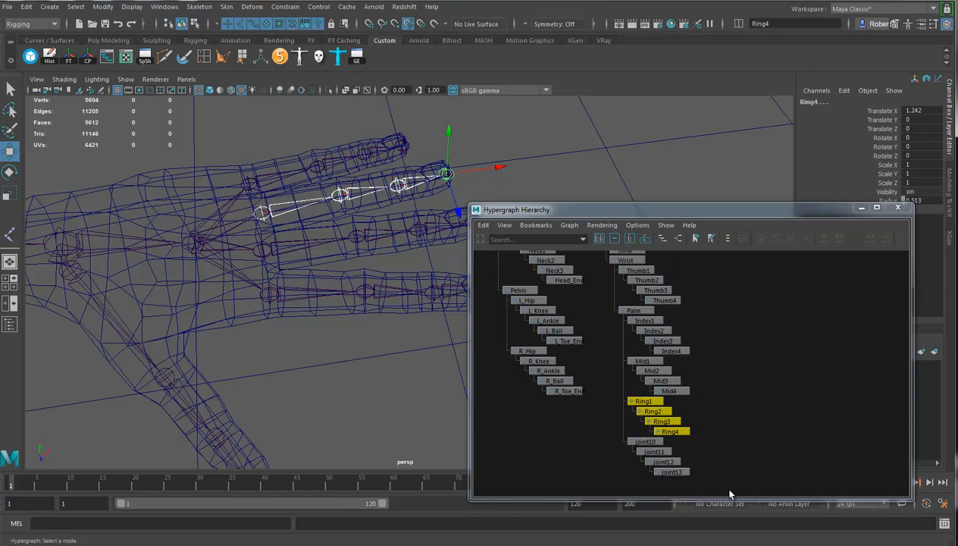
Step: Rename the four little finger joints with the base name Pinky and close the Hypergraph Hierarchy
left_click_drag(705, 477, 634, 435)
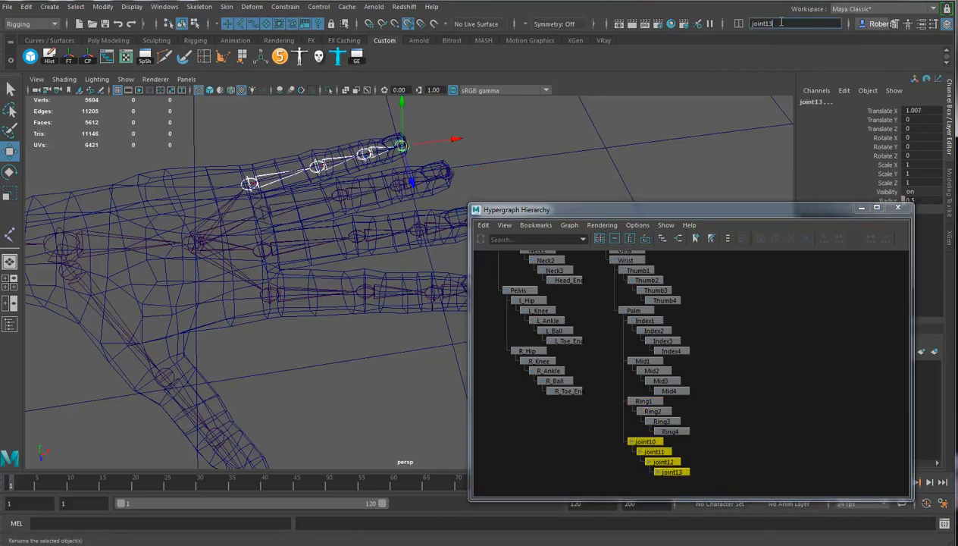
type("Pinky")
key("Return")
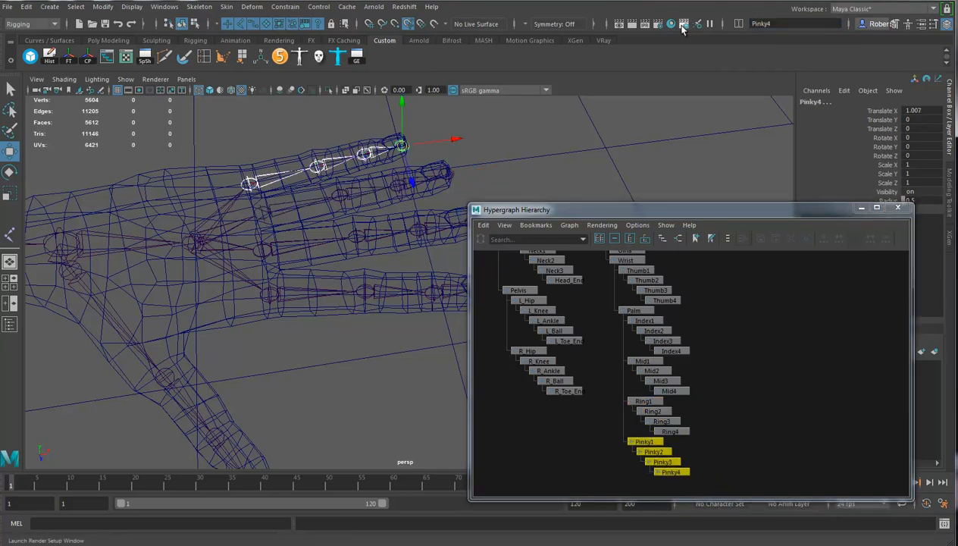
left_click(897, 207)
Step: Add the prefix L_ to the names of the Clav joint and its whole arm and hand hierarchy
right_click_drag(759, 268, 256, 266, "alt")
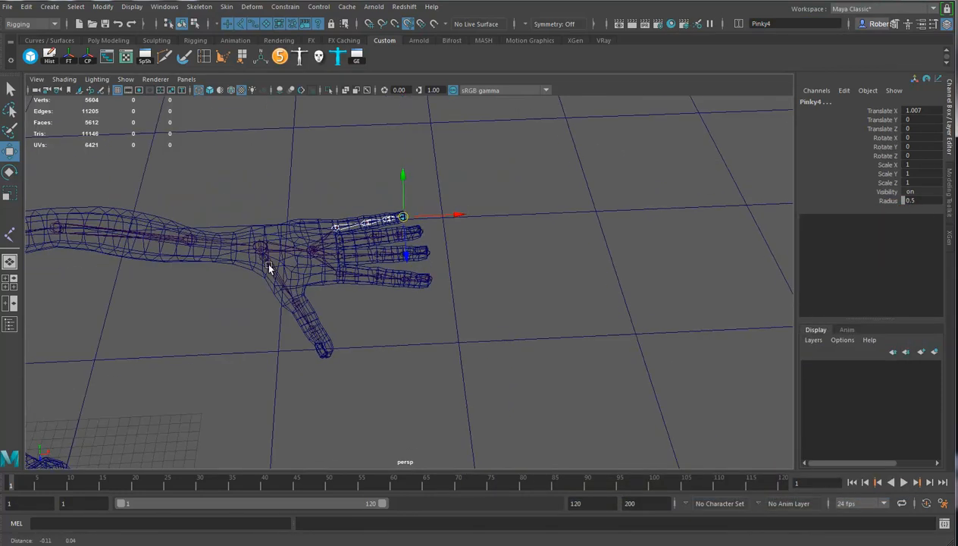
middle_click_drag(256, 265, 442, 268, "alt")
left_click_drag(442, 267, 452, 238, "alt")
right_click_drag(451, 238, 404, 255, "alt")
left_click(272, 228)
left_click_drag(284, 284, 348, 289, "alt")
right_click_drag(348, 289, 373, 303, "alt")
middle_click_drag(373, 303, 381, 314, "alt")
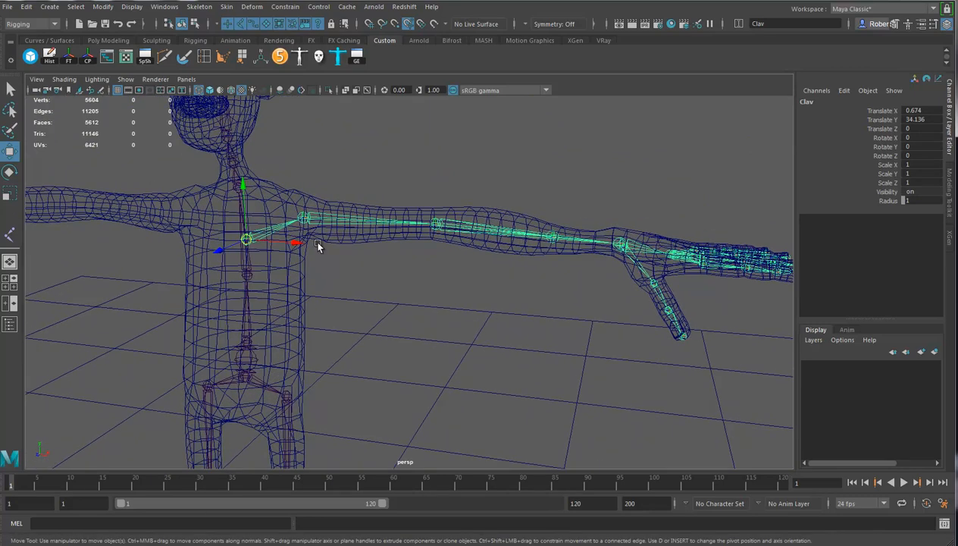
left_click(199, 7)
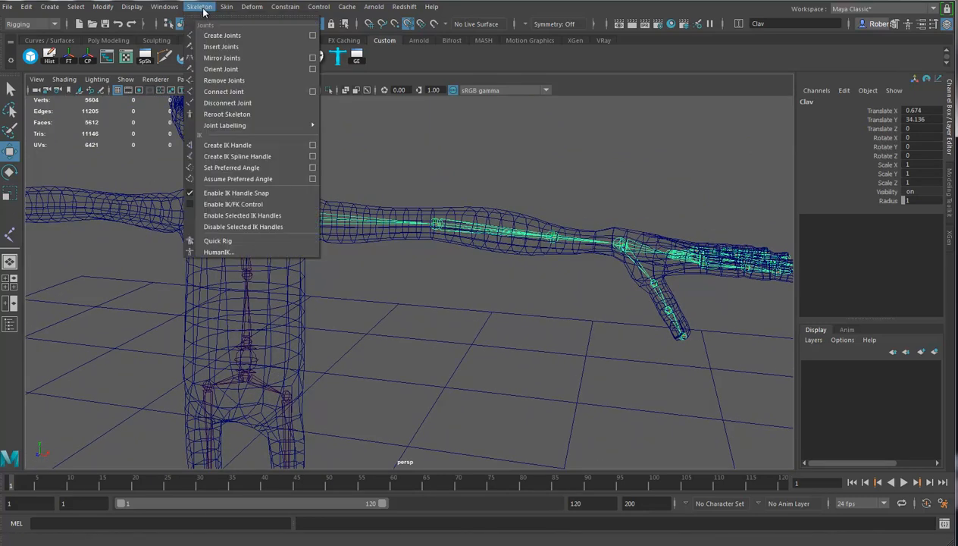
mouse_move(103, 7)
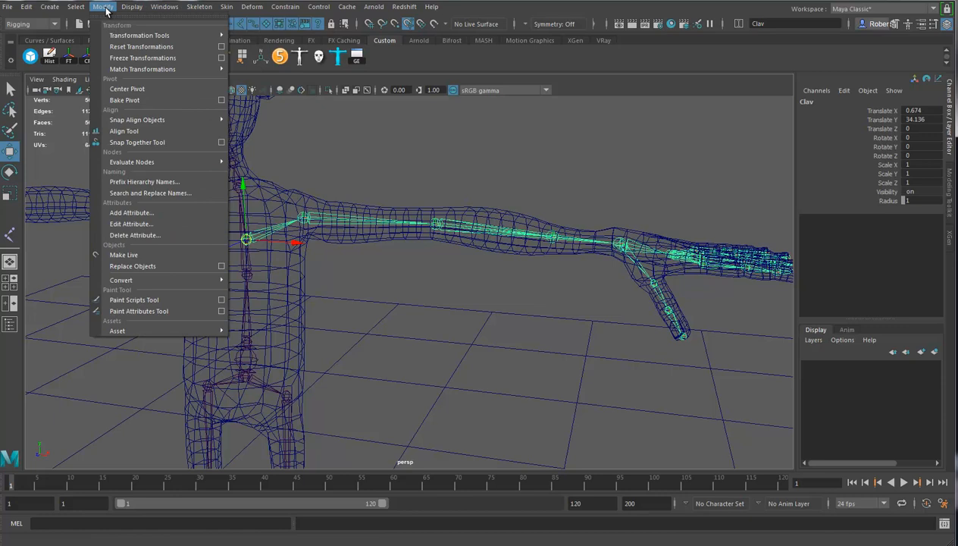
left_click(131, 183)
type("L")
key("Return")
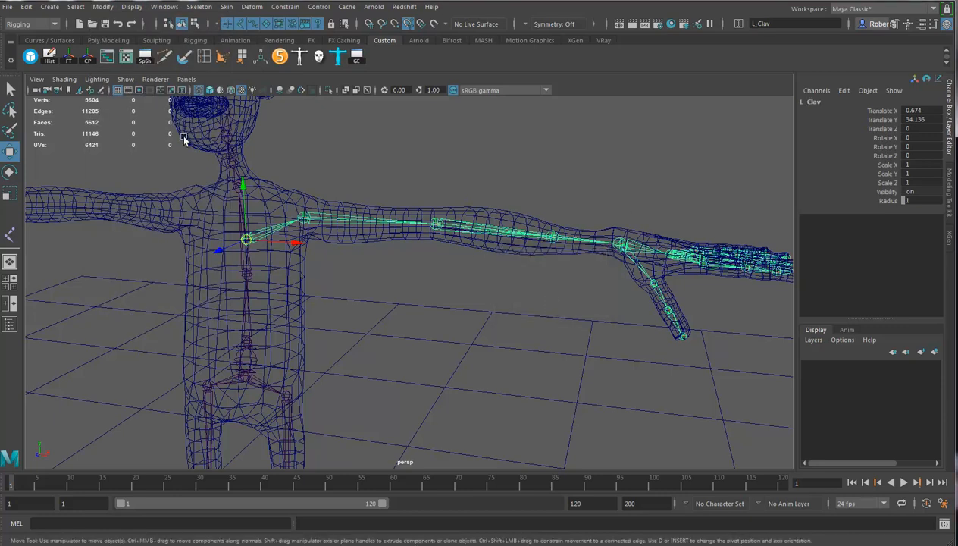
Step: Parent the L_Clav joint with its arm and hand chain to the Back2 spine joint
left_click_drag(326, 383, 292, 317, "alt")
left_click(241, 274)
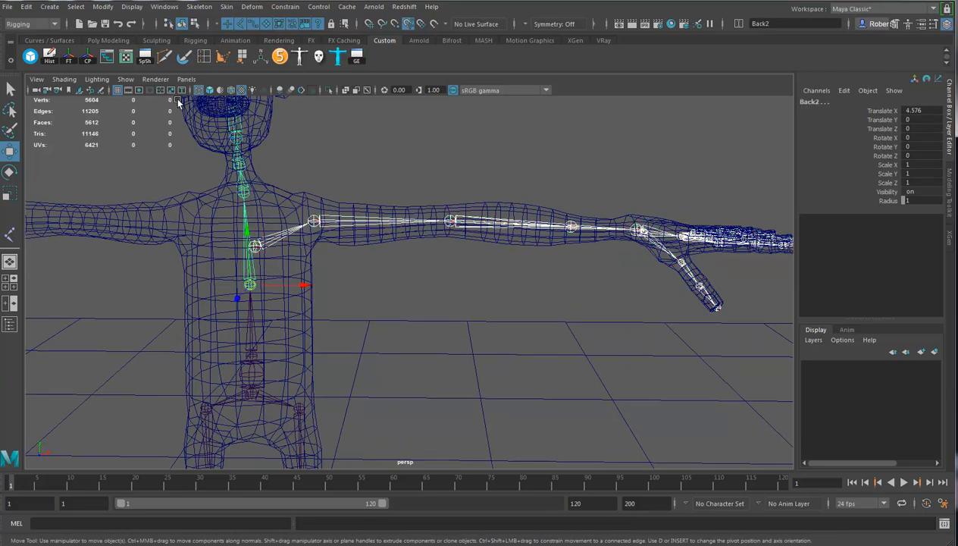
left_click(255, 246)
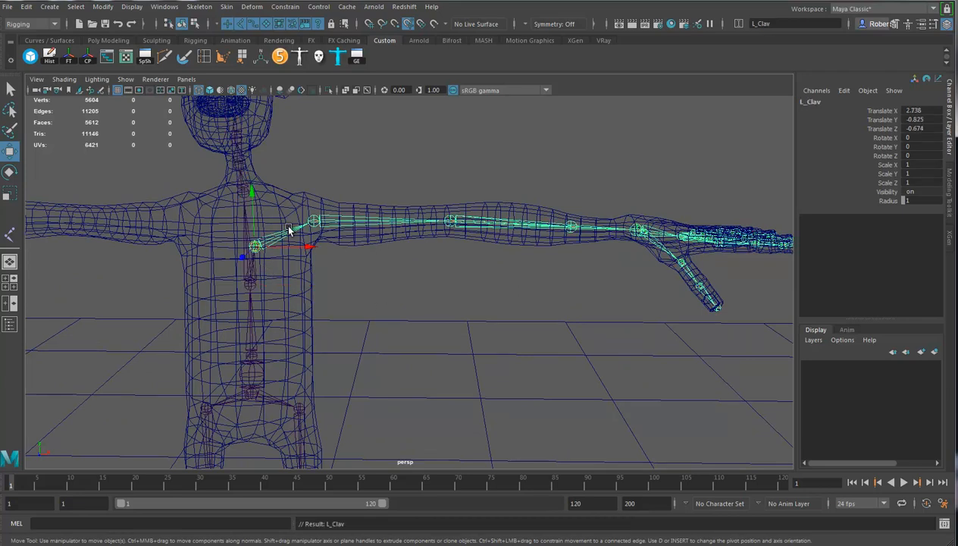
Step: Mirror the L_Clav arm and hand chain to the character's other side, with R_ prefixed joint names
left_click(199, 6)
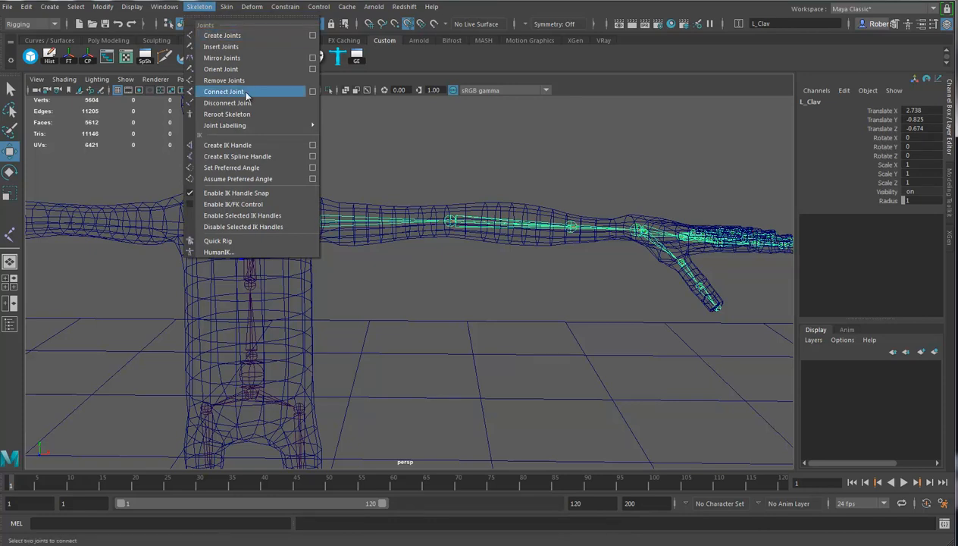
left_click(221, 58)
right_click_drag(363, 299, 394, 295, "alt")
left_click_drag(394, 296, 394, 327, "alt")
middle_click_drag(394, 327, 414, 267, "alt")
right_click_drag(526, 291, 421, 294, "alt")
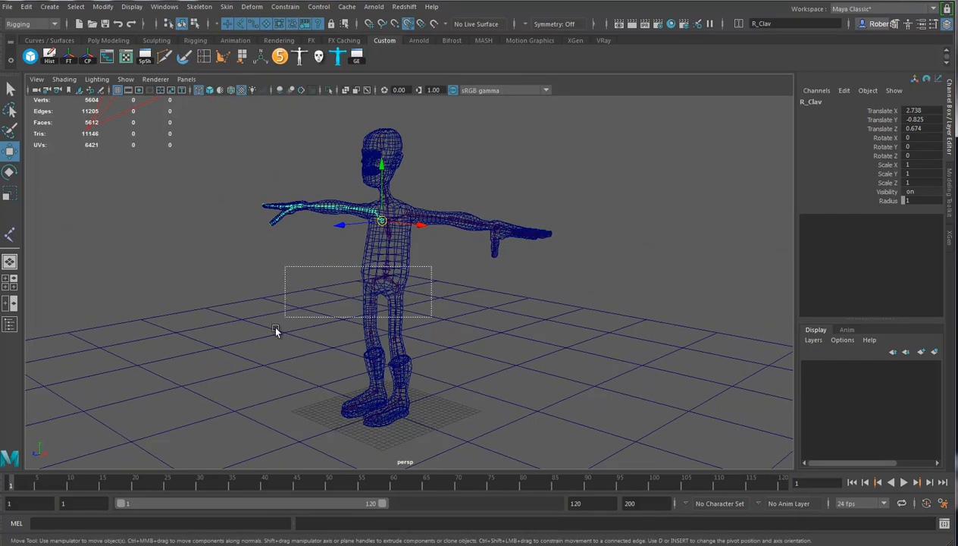
Step: Show the Root joint's hierarchy in the Hypergraph Hierarchy and group the whole skeleton under a new parent node
left_click(383, 272)
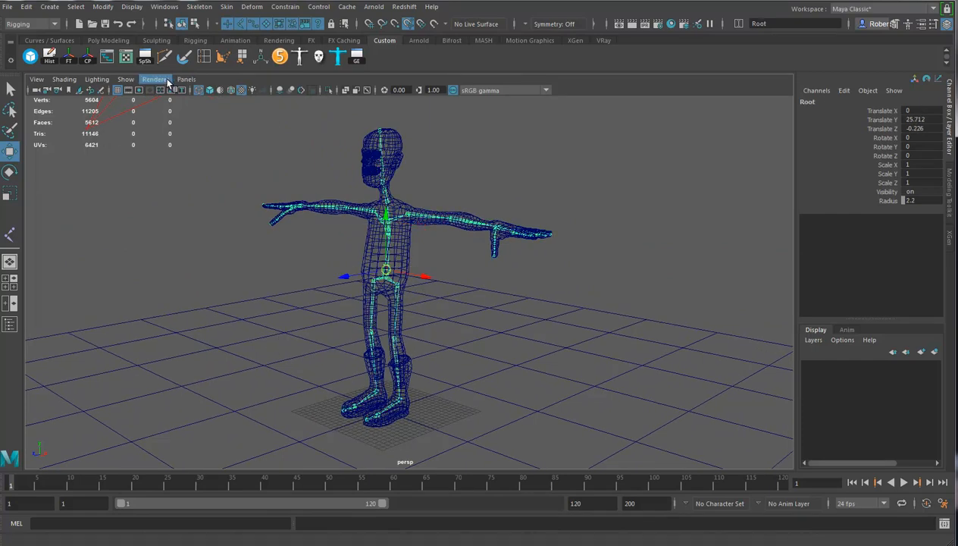
left_click(107, 56)
right_click_drag(726, 317, 587, 331, "alt")
middle_click_drag(589, 331, 590, 351, "alt")
right_click_drag(590, 350, 802, 346, "alt")
middle_click_drag(568, 337, 673, 373, "alt")
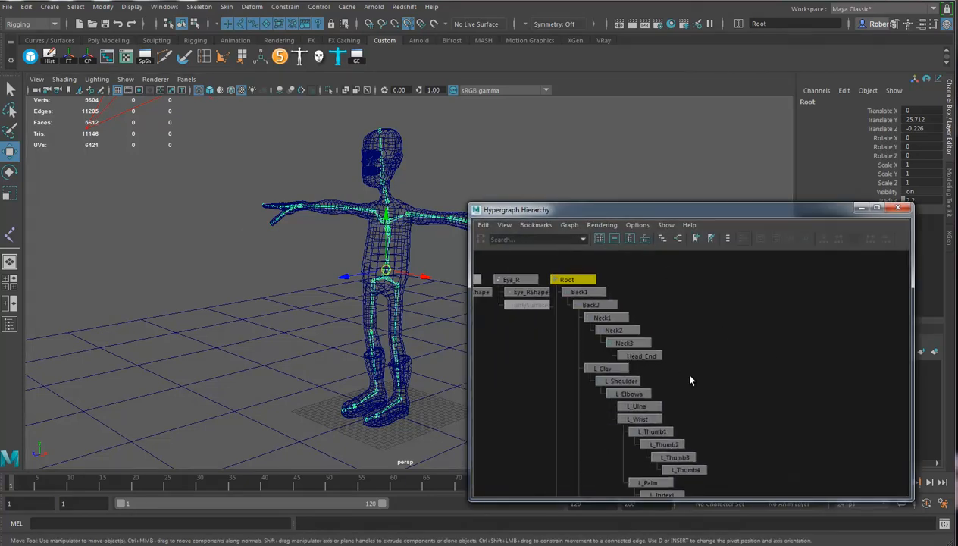
key("ctrl+g")
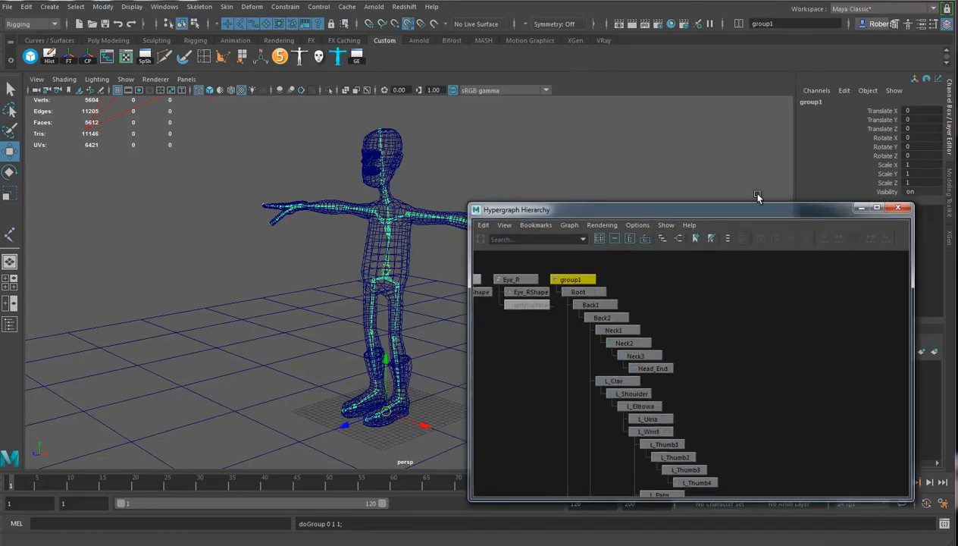
Step: Rename the new group above Root as Skeleton_Grp and close the Hypergraph Hierarchy
double_click(814, 101)
type("s")
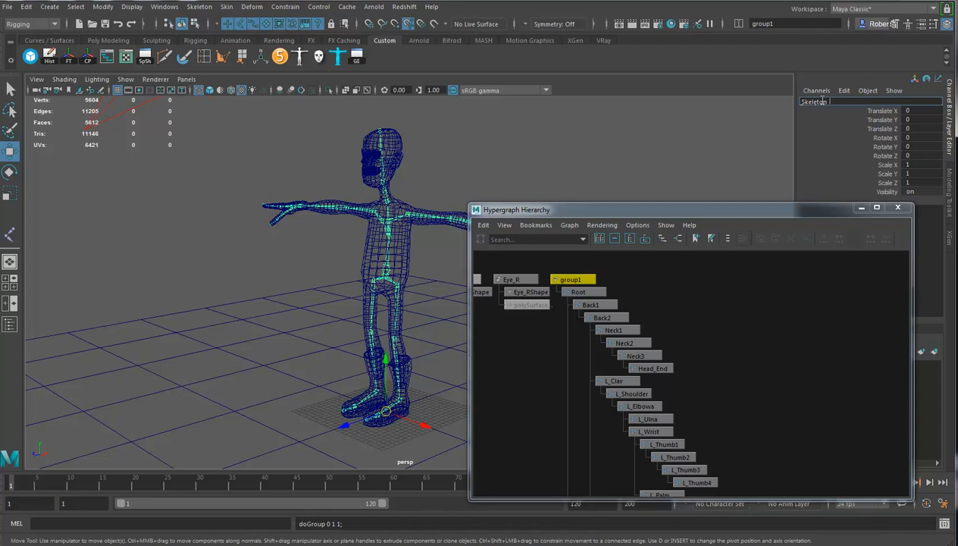
type("_Grp")
key("Return")
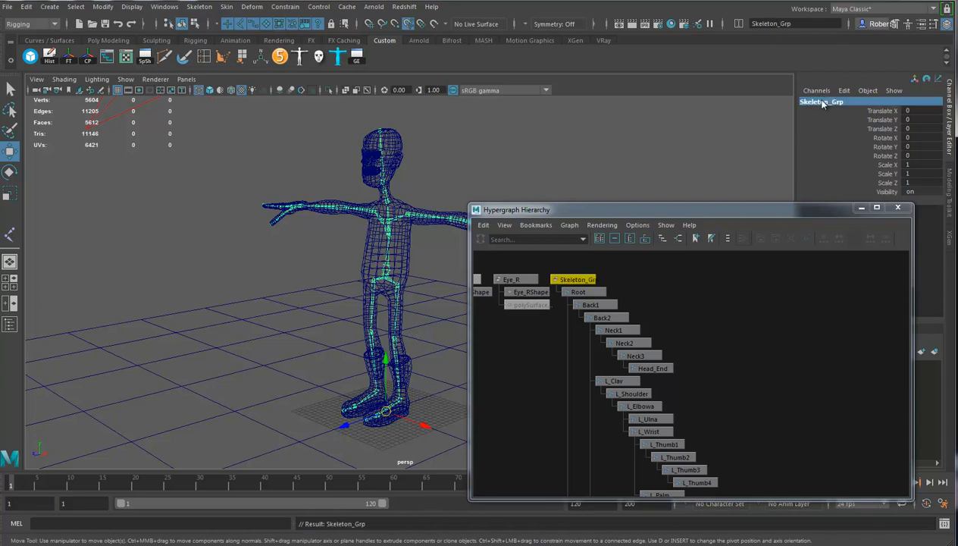
left_click(897, 207)
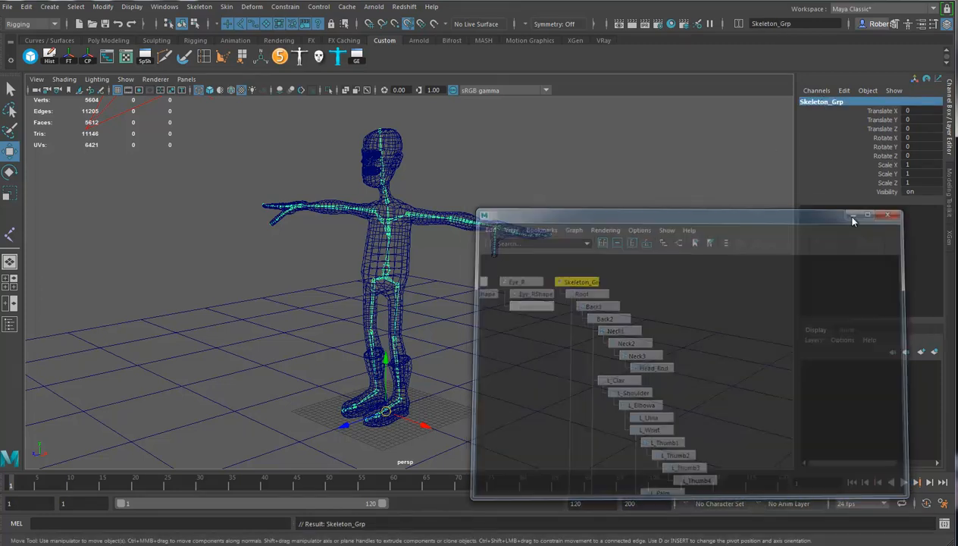
Step: Create a display layer containing the skeleton group, name it Skeleton_Layer, and clear the selection
left_click(934, 351)
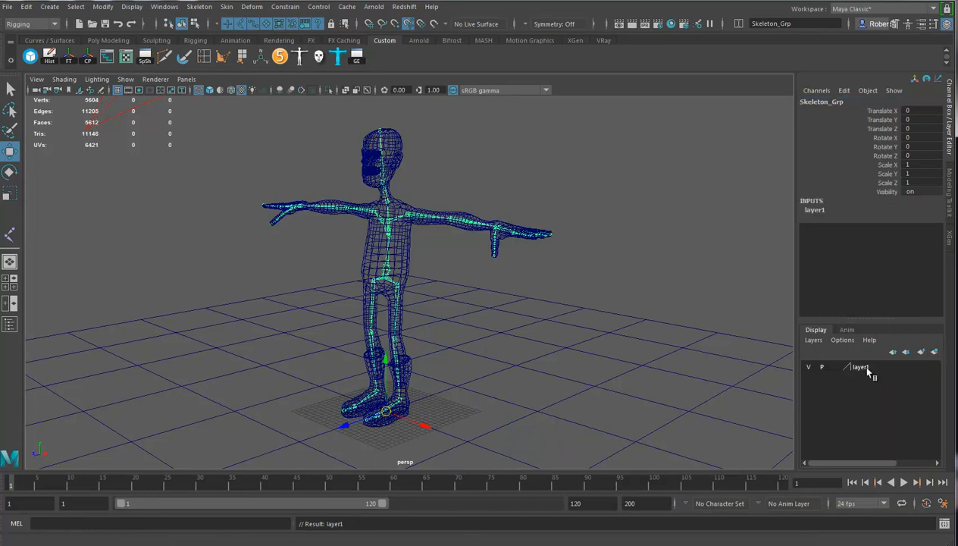
double_click(860, 367)
type("Skelet")
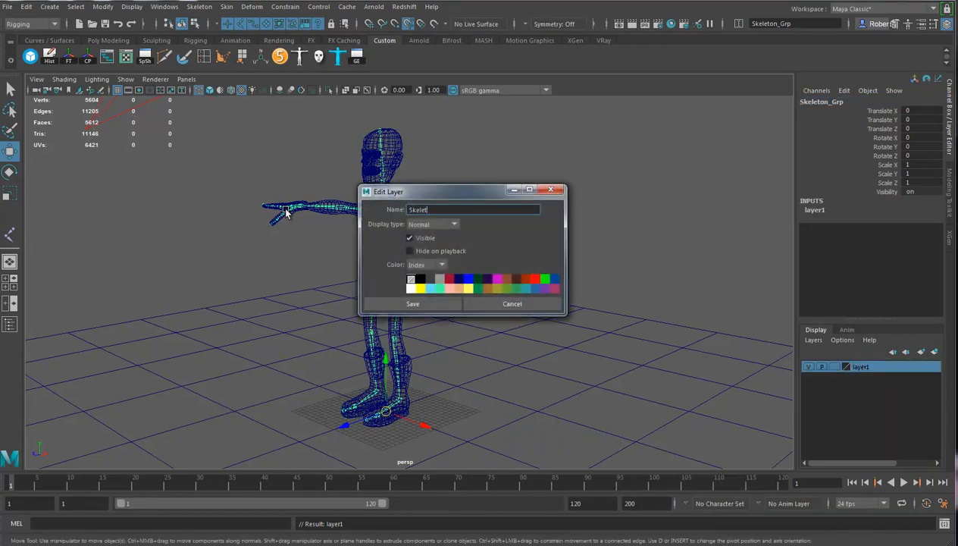
type("on_Layer")
key("Return")
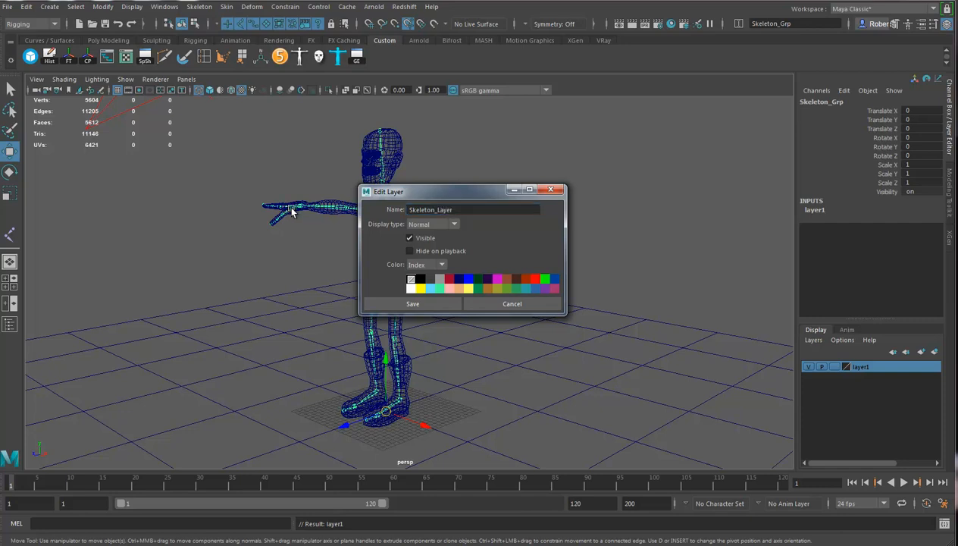
left_click(438, 305)
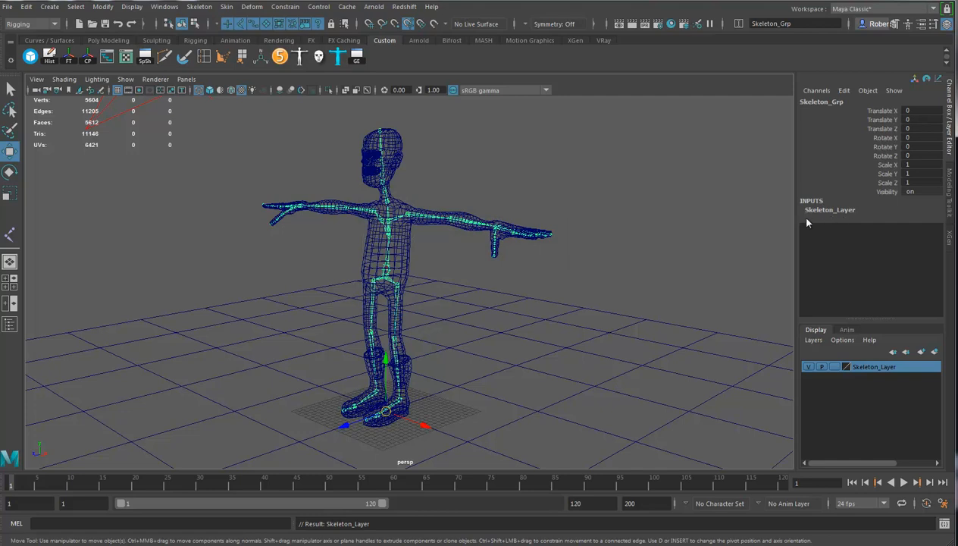
left_click_drag(575, 342, 535, 347, "alt")
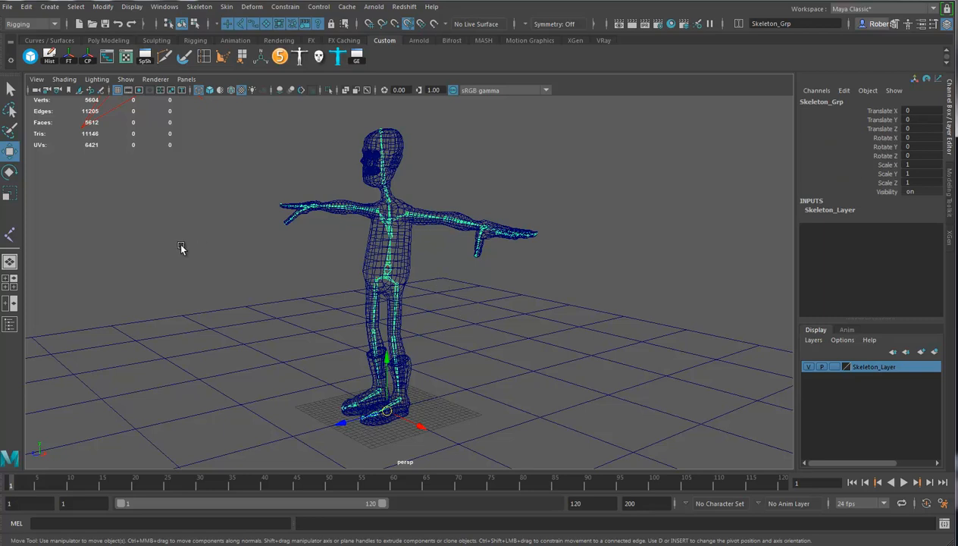
left_click(158, 186)
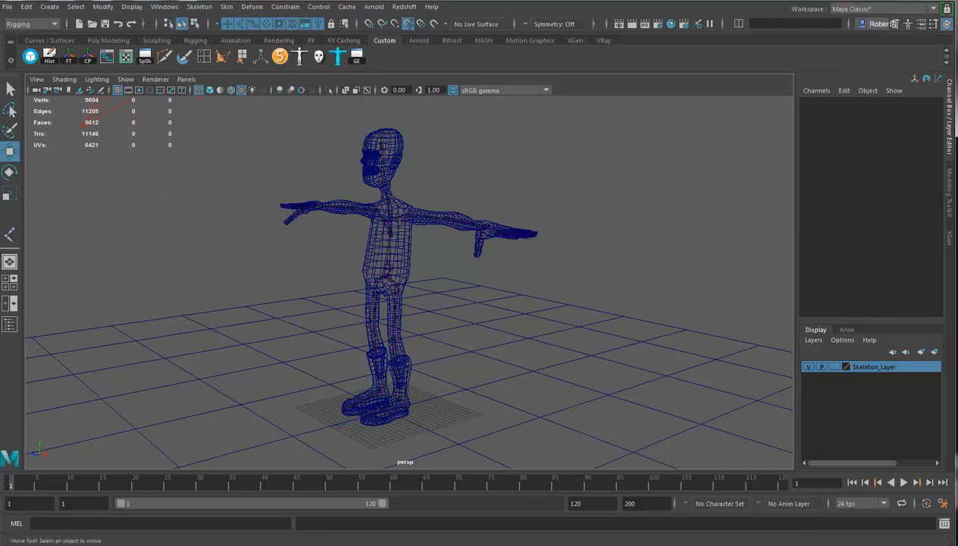